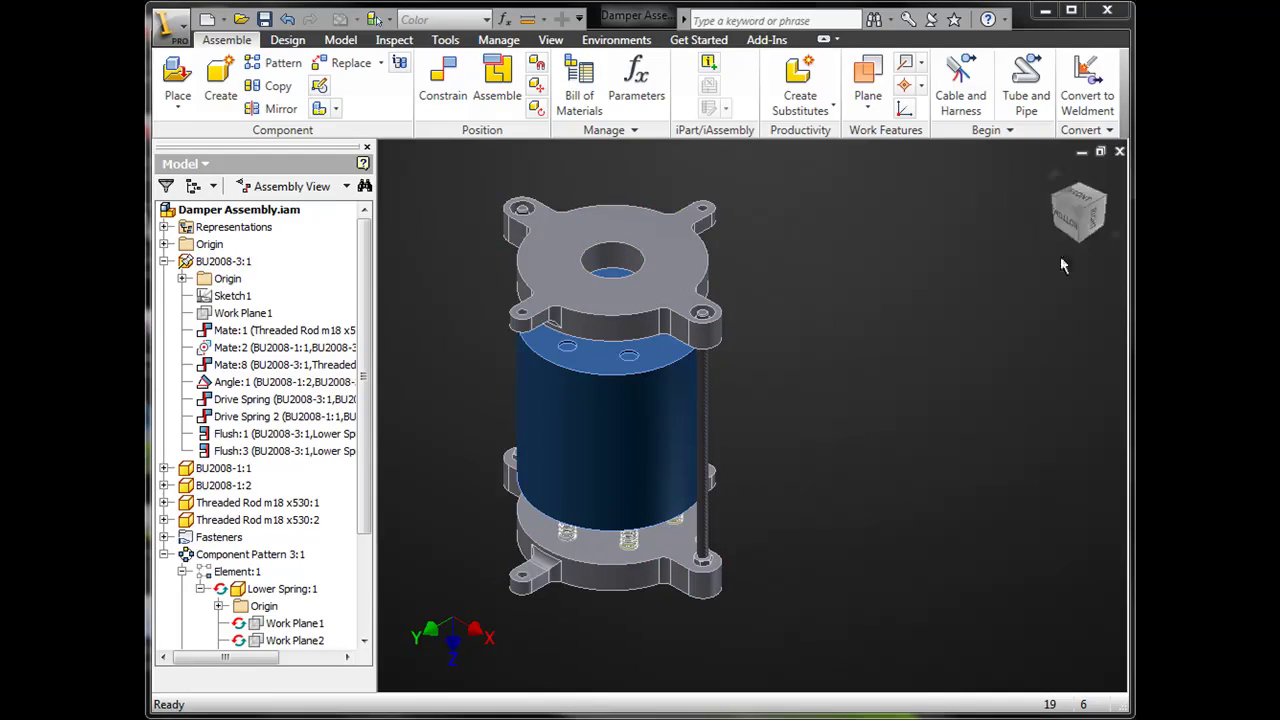
Examine the lower spring pattern and its first spring in the damper assembly from the home and side views.
{"action": "key", "text": "F5"}
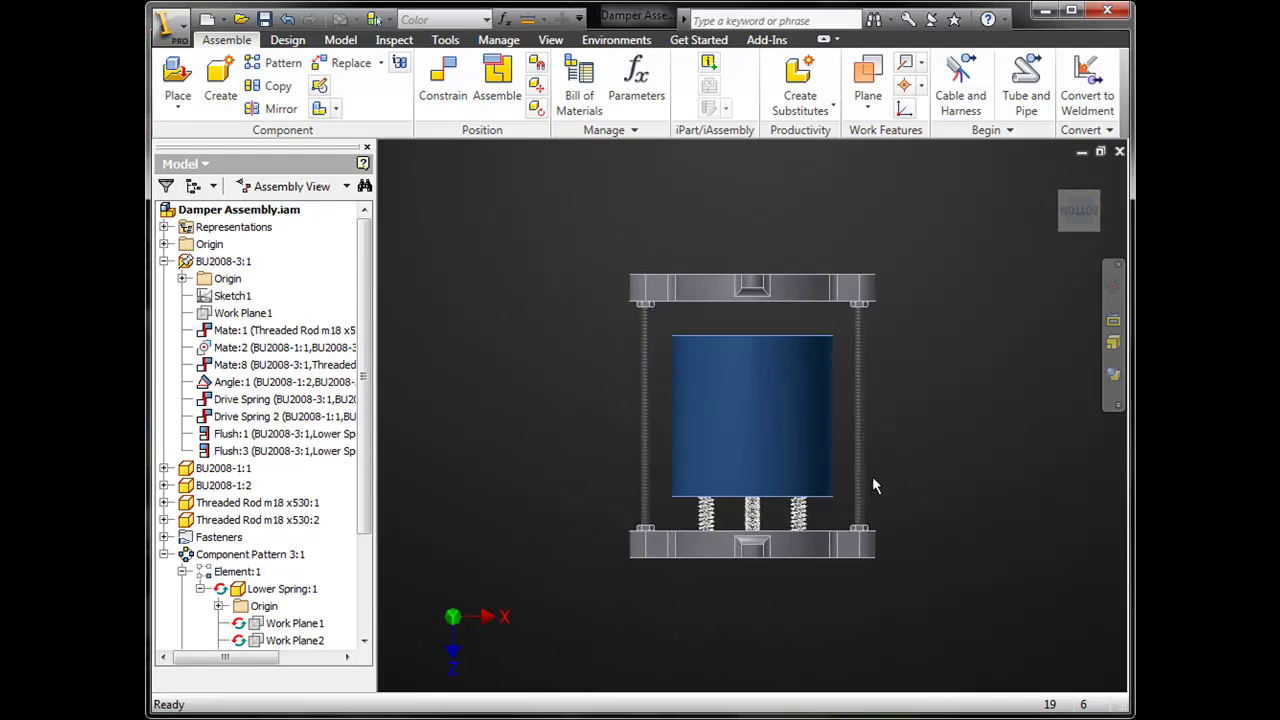
{"action": "left_click", "coordinate": [748, 522]}
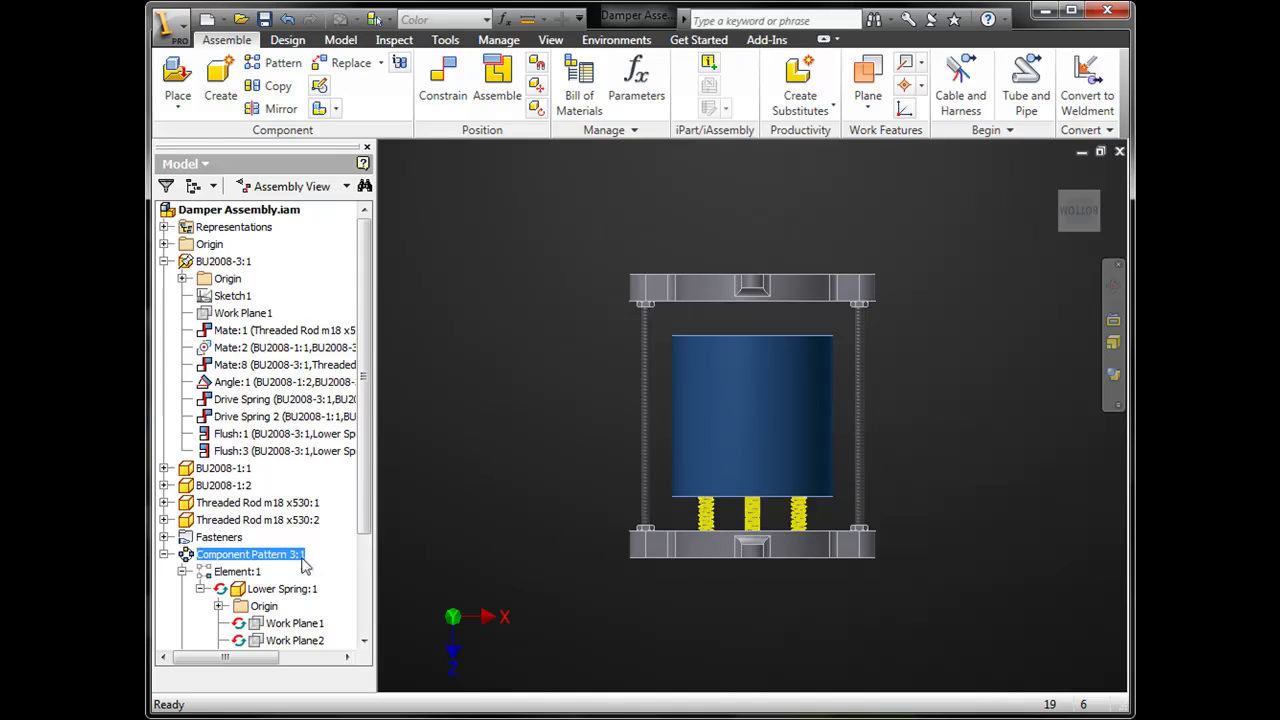
{"action": "left_click", "coordinate": [288, 591]}
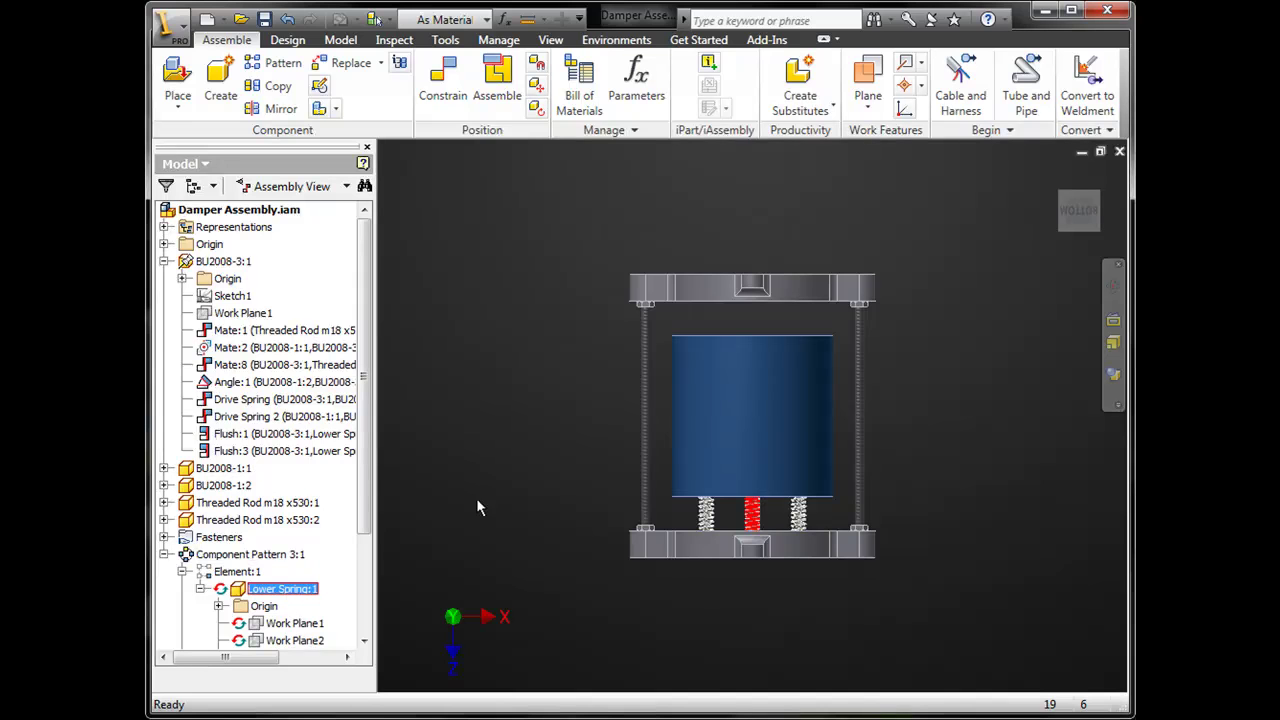
{"action": "left_click", "coordinate": [589, 442]}
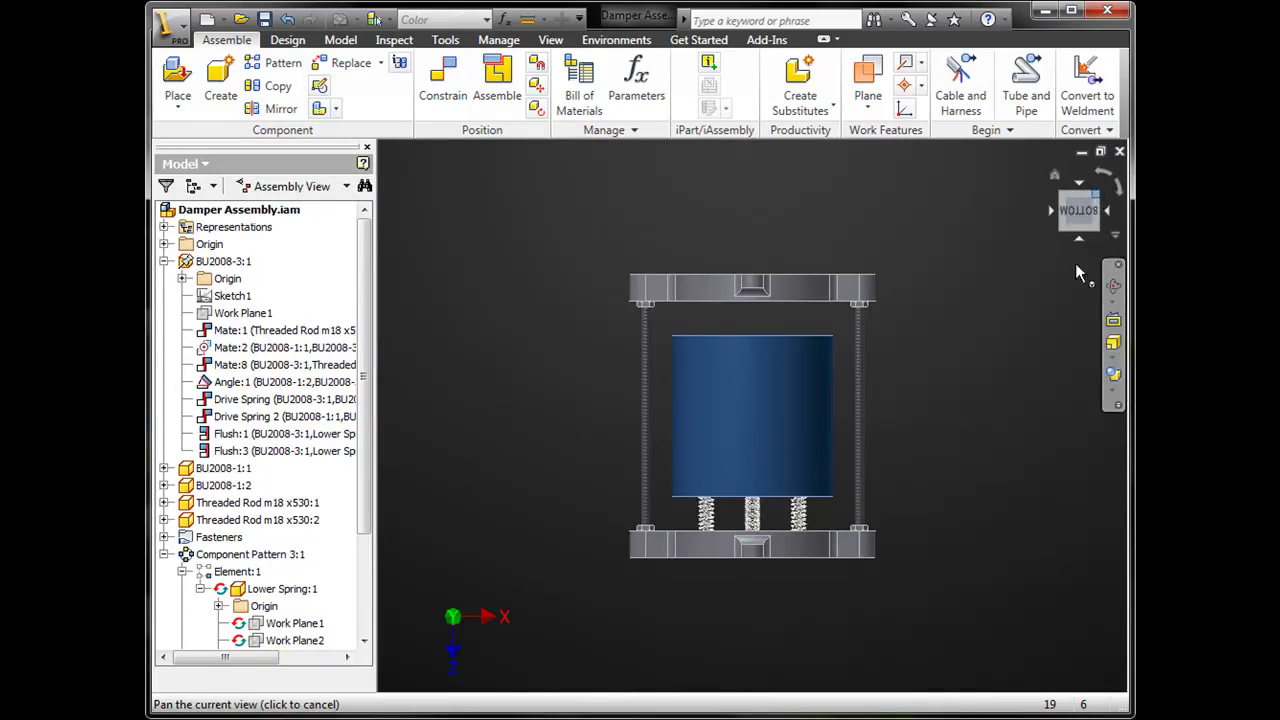
{"action": "left_click", "coordinate": [1064, 190]}
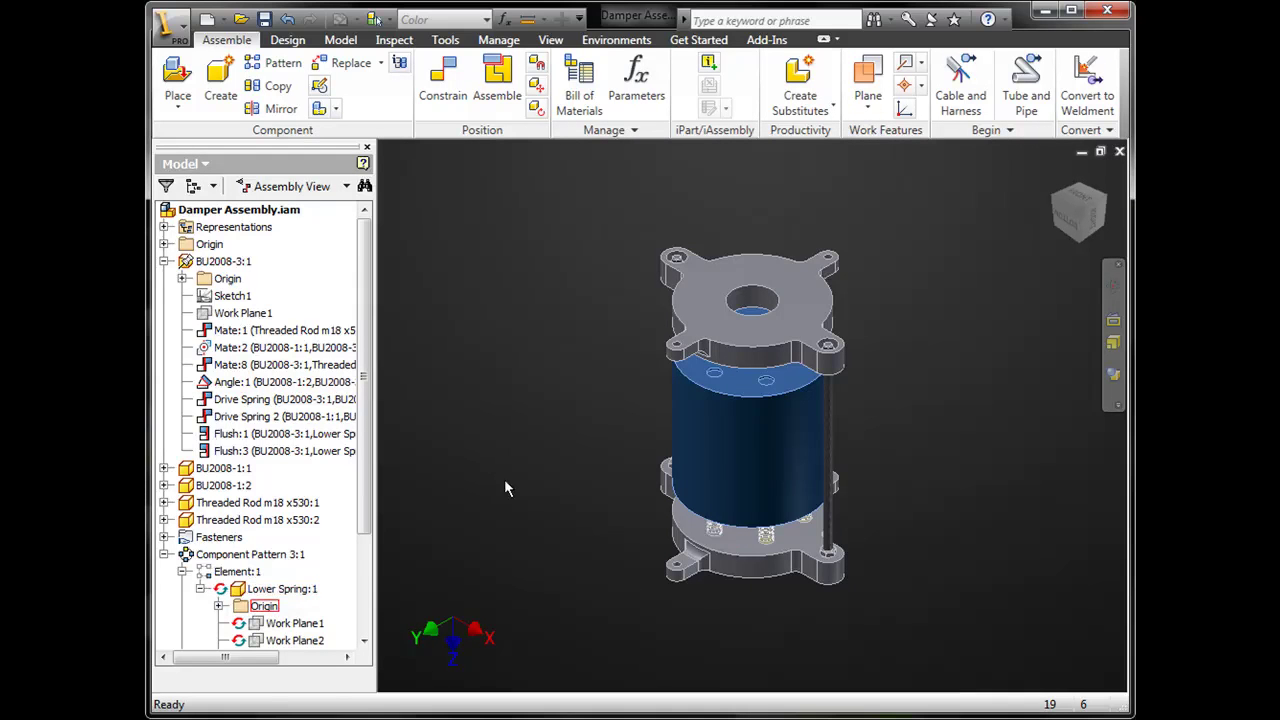
{"action": "left_click", "coordinate": [1077, 240]}
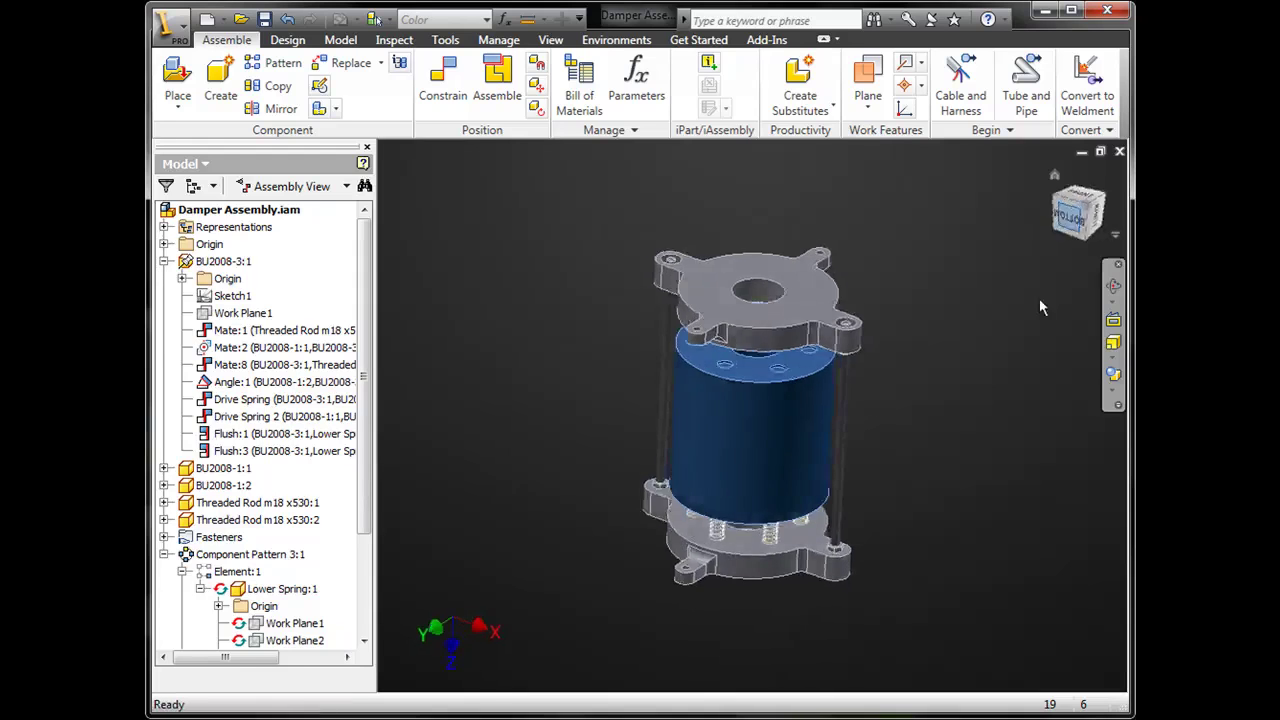
{"action": "scroll", "coordinate": [770, 514], "scroll_direction": "up", "scroll_amount": 3}
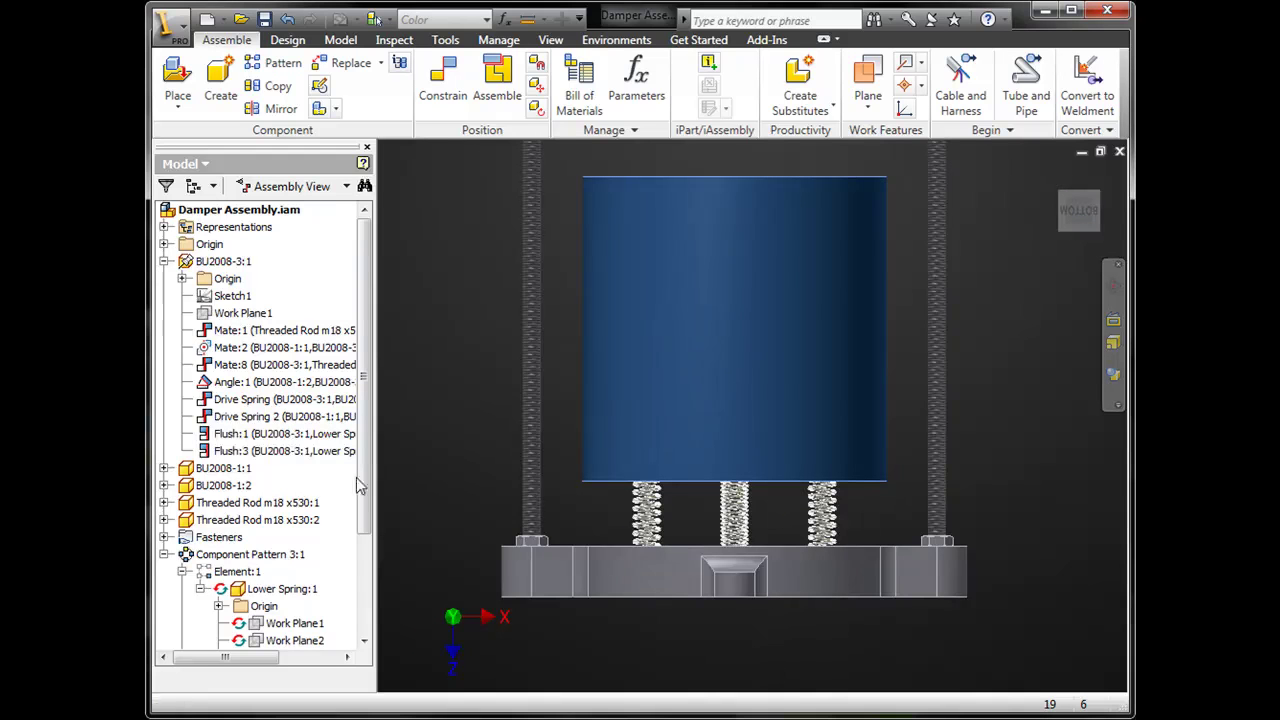
Inspect the Drive Spring constraint between the cylinder and lower plate, open its edit settings to check the offset, and cancel without changes.
{"action": "left_click", "coordinate": [256, 404]}
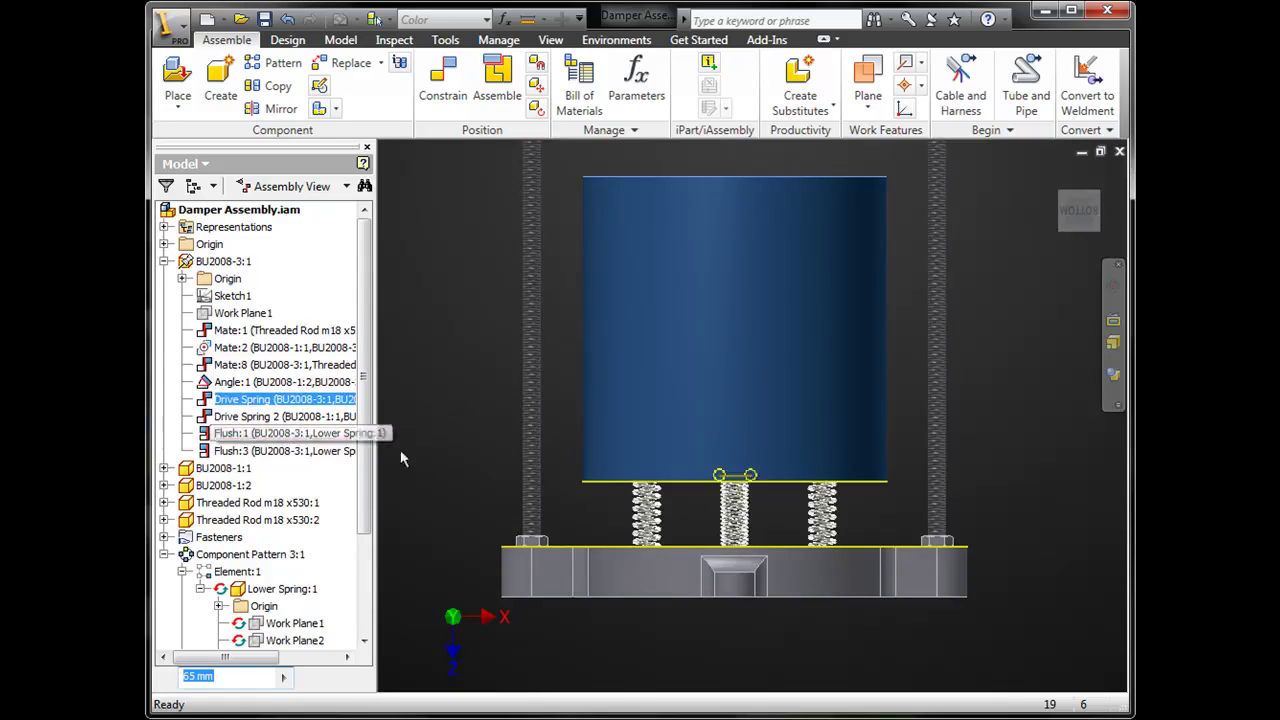
{"action": "left_click", "coordinate": [1101, 218]}
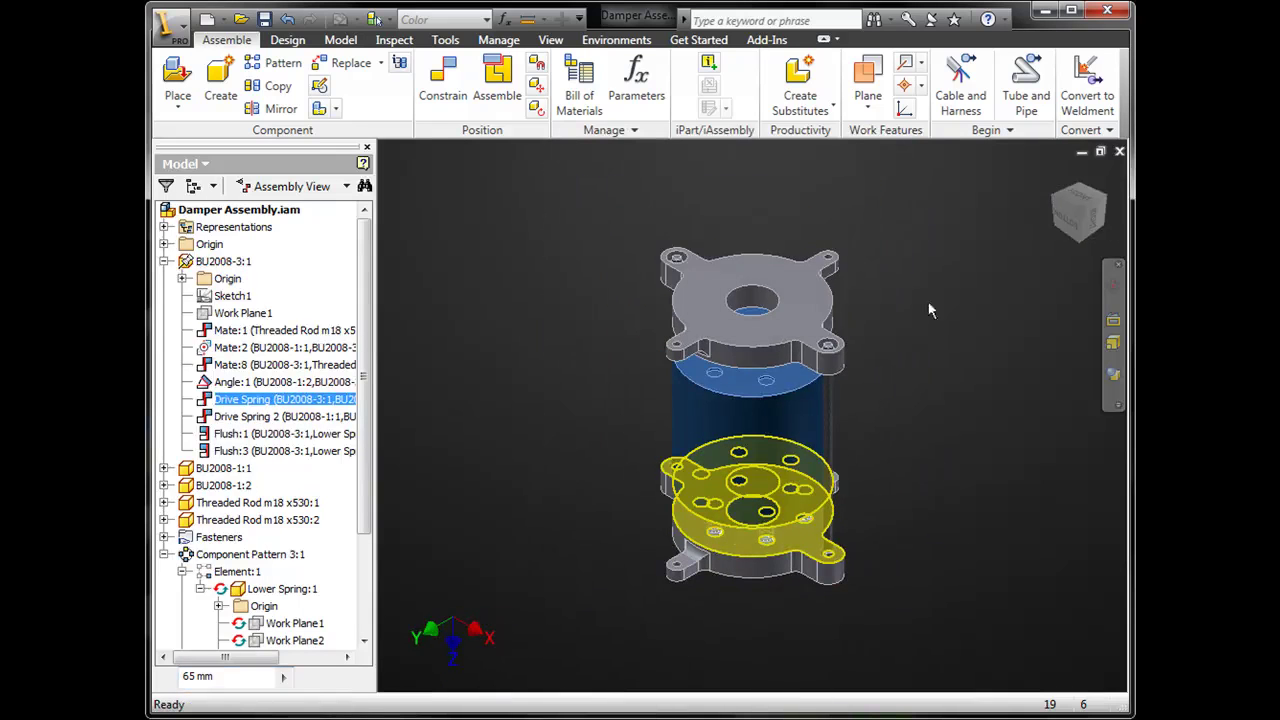
{"action": "left_click", "coordinate": [1068, 222]}
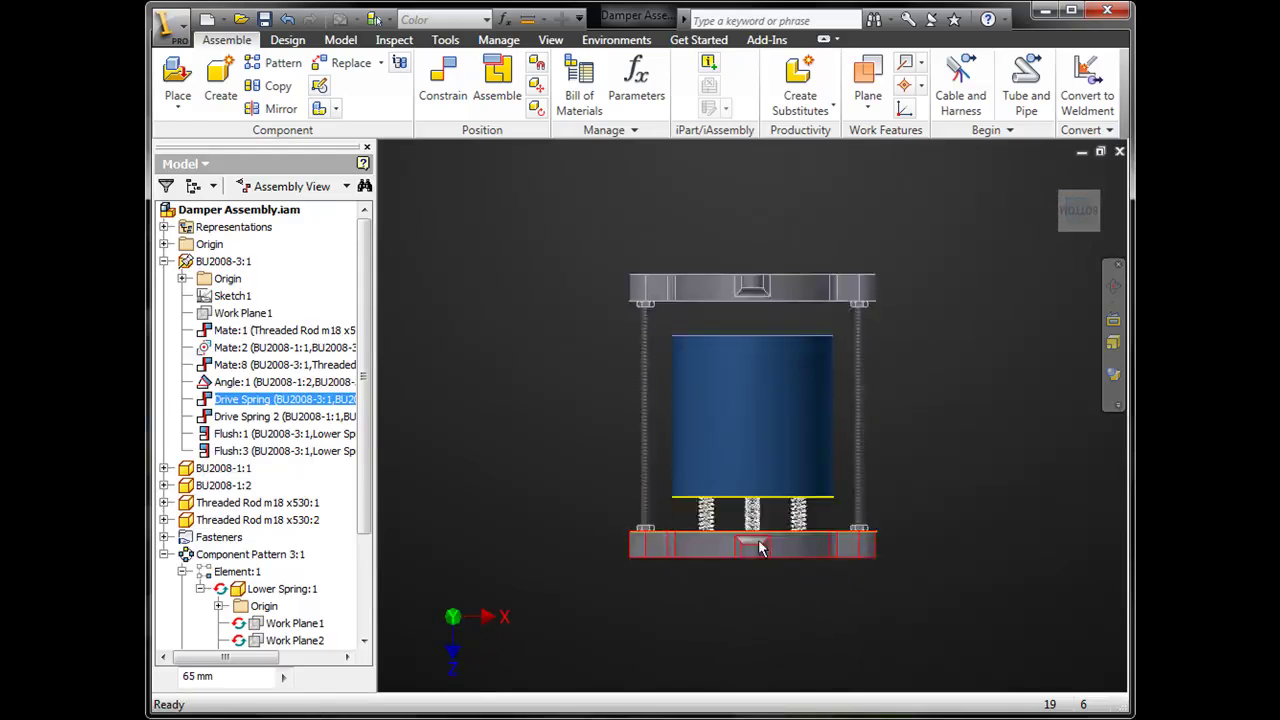
{"action": "scroll", "coordinate": [760, 540], "scroll_direction": "up", "scroll_amount": 5}
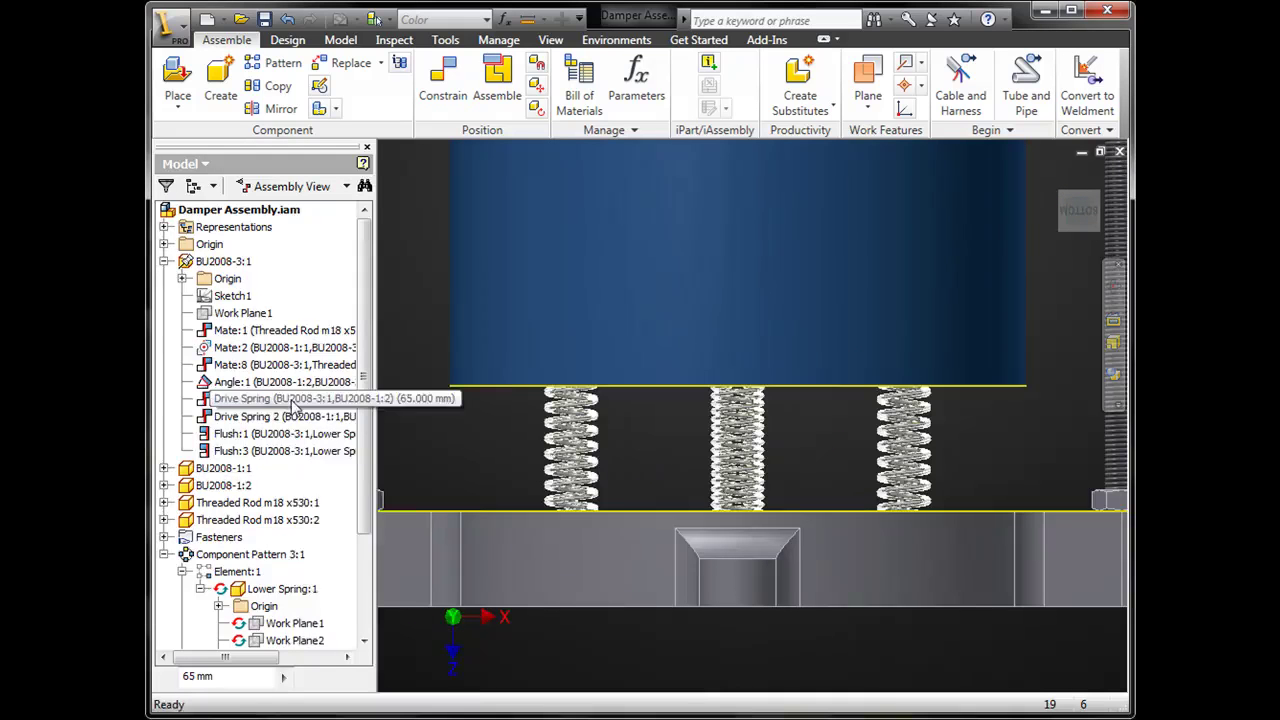
{"action": "right_click", "coordinate": [283, 400]}
{"action": "left_click", "coordinate": [328, 497]}
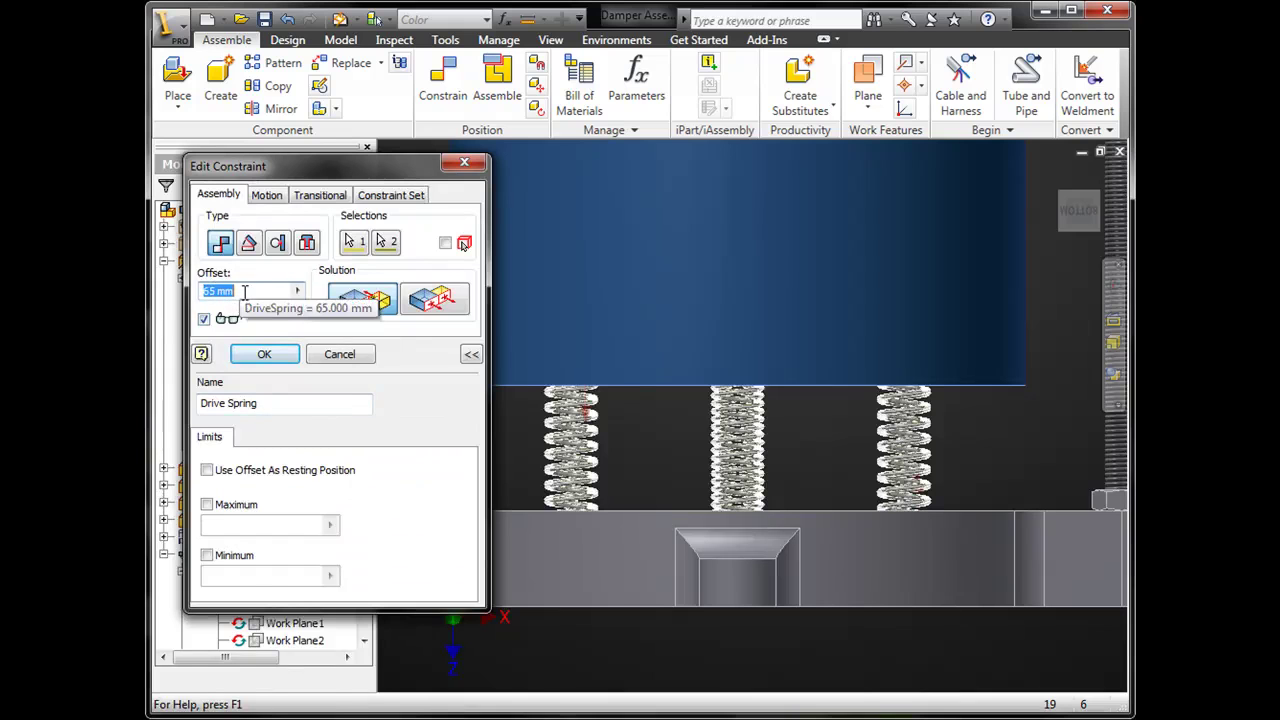
{"action": "left_click", "coordinate": [339, 354]}
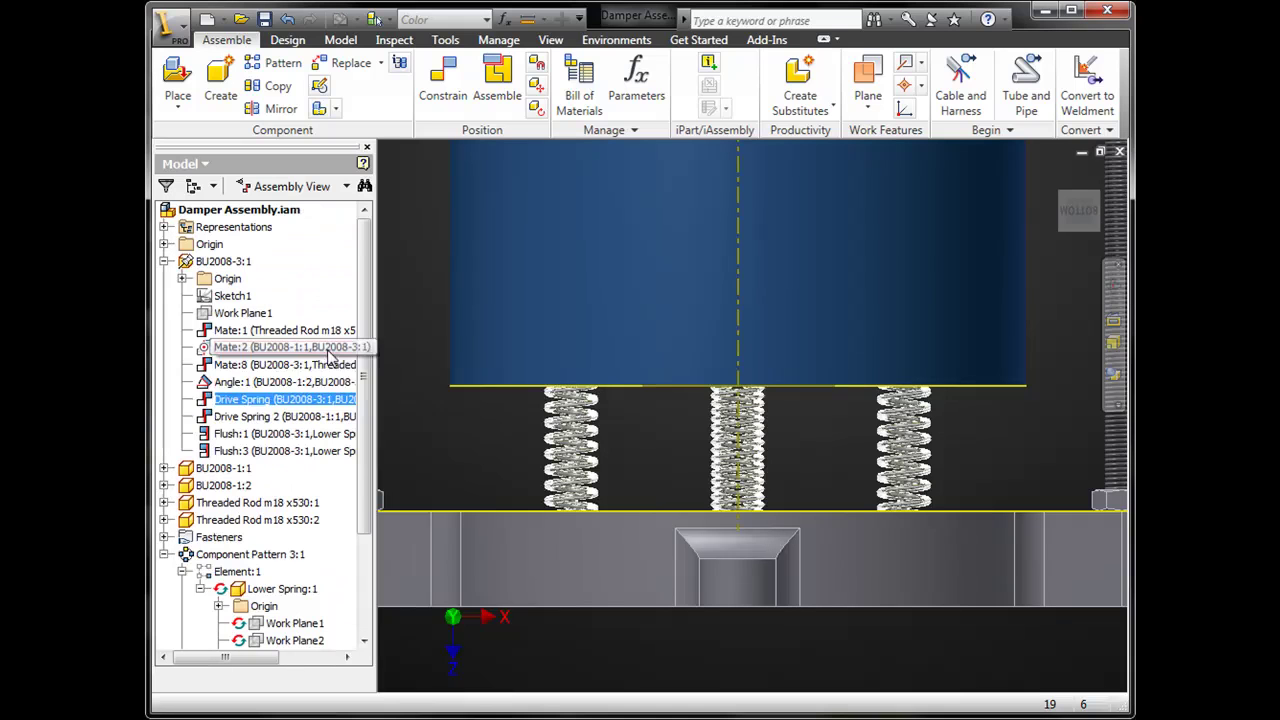
Drive the Drive Spring constraint from 65 mm to 30 mm and back, and look at the WMV recording option without saving.
{"action": "right_click", "coordinate": [268, 405]}
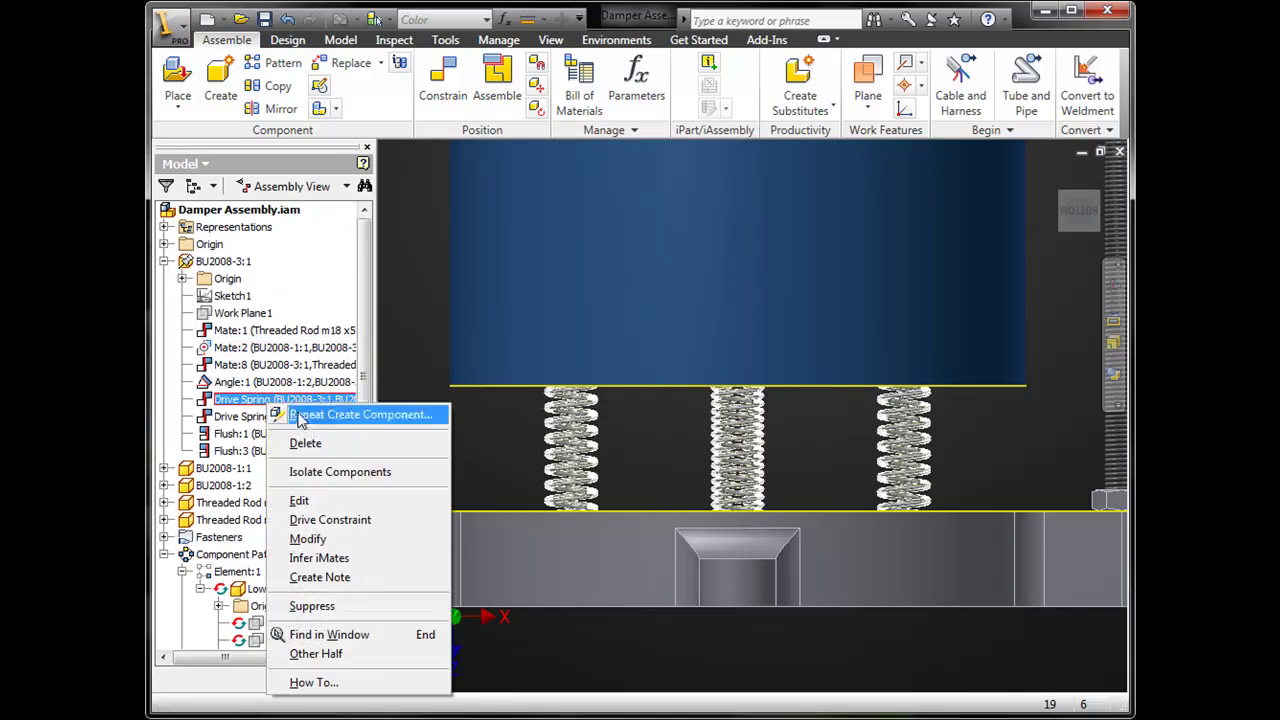
{"action": "left_click", "coordinate": [335, 521]}
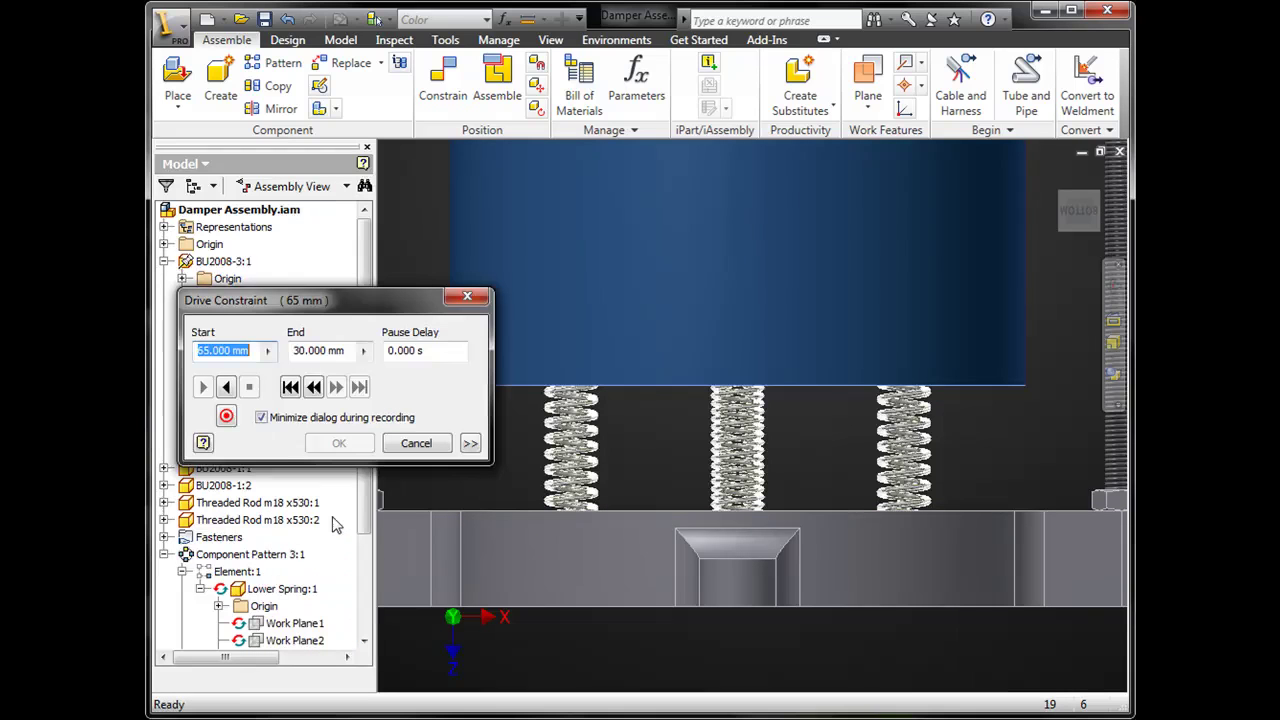
{"action": "left_click_drag", "start_coordinate": [255, 310], "coordinate": [291, 227]}
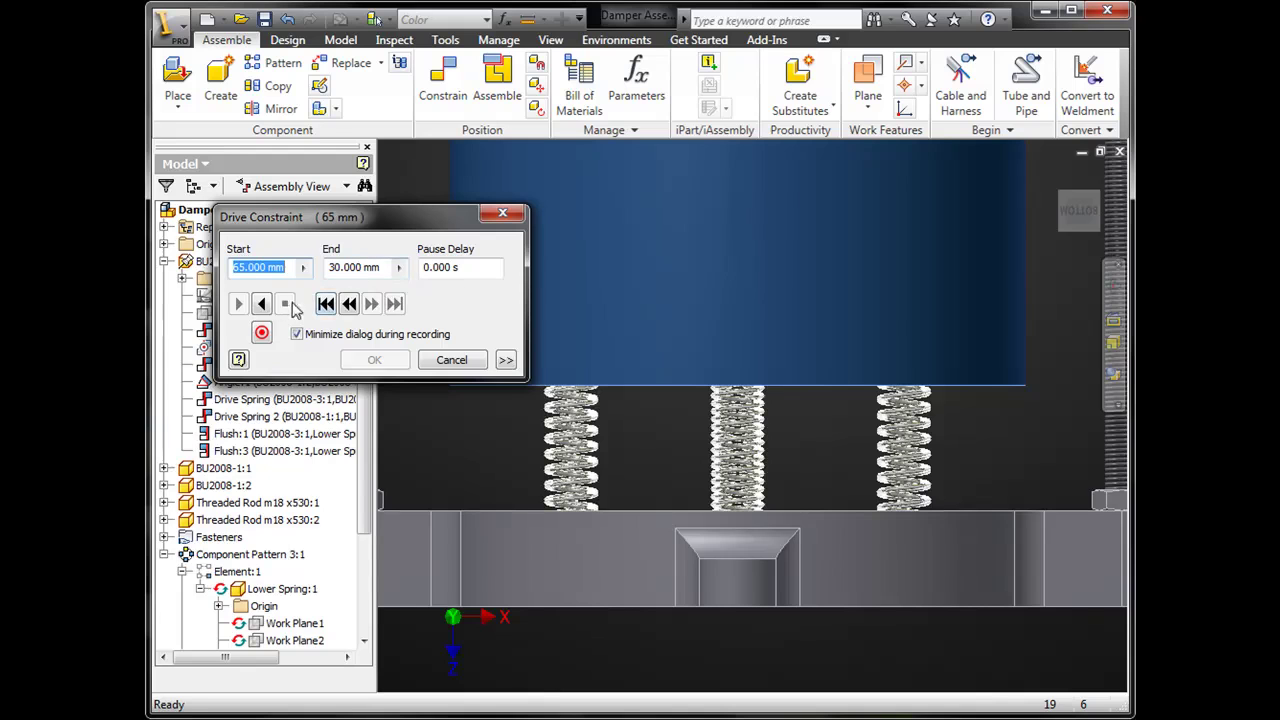
{"action": "left_click", "coordinate": [262, 304]}
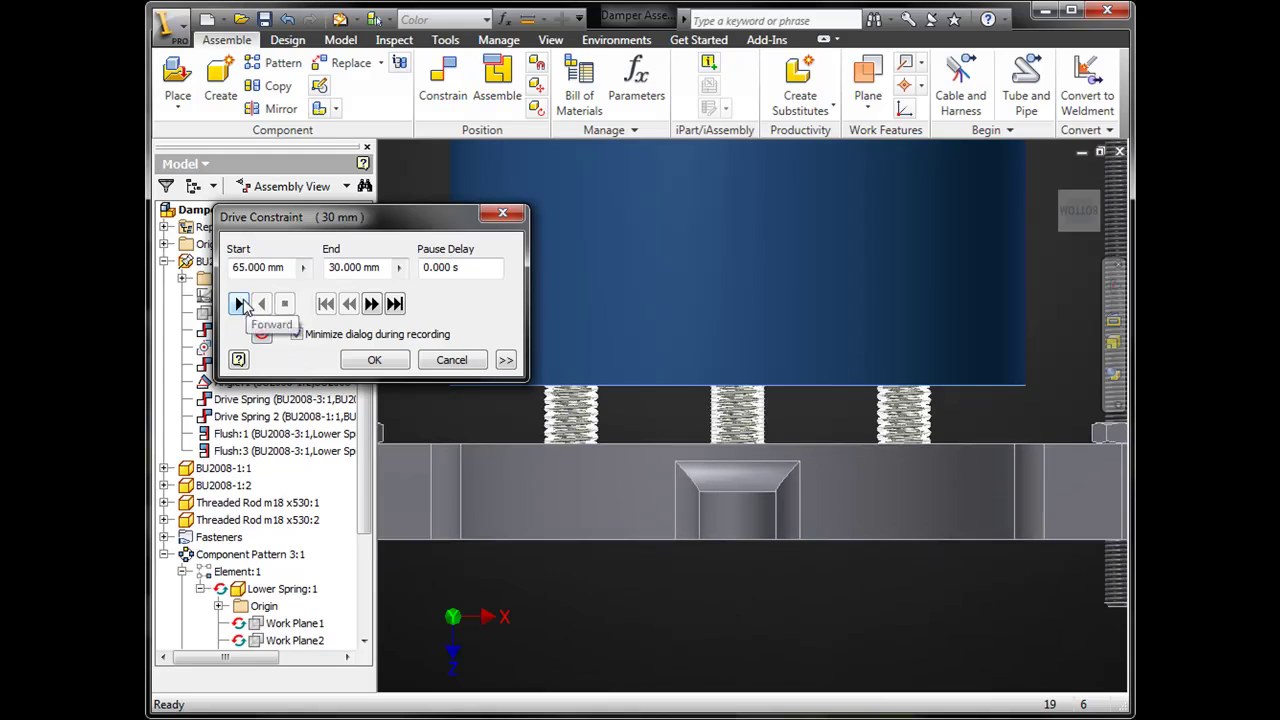
{"action": "left_click", "coordinate": [240, 304]}
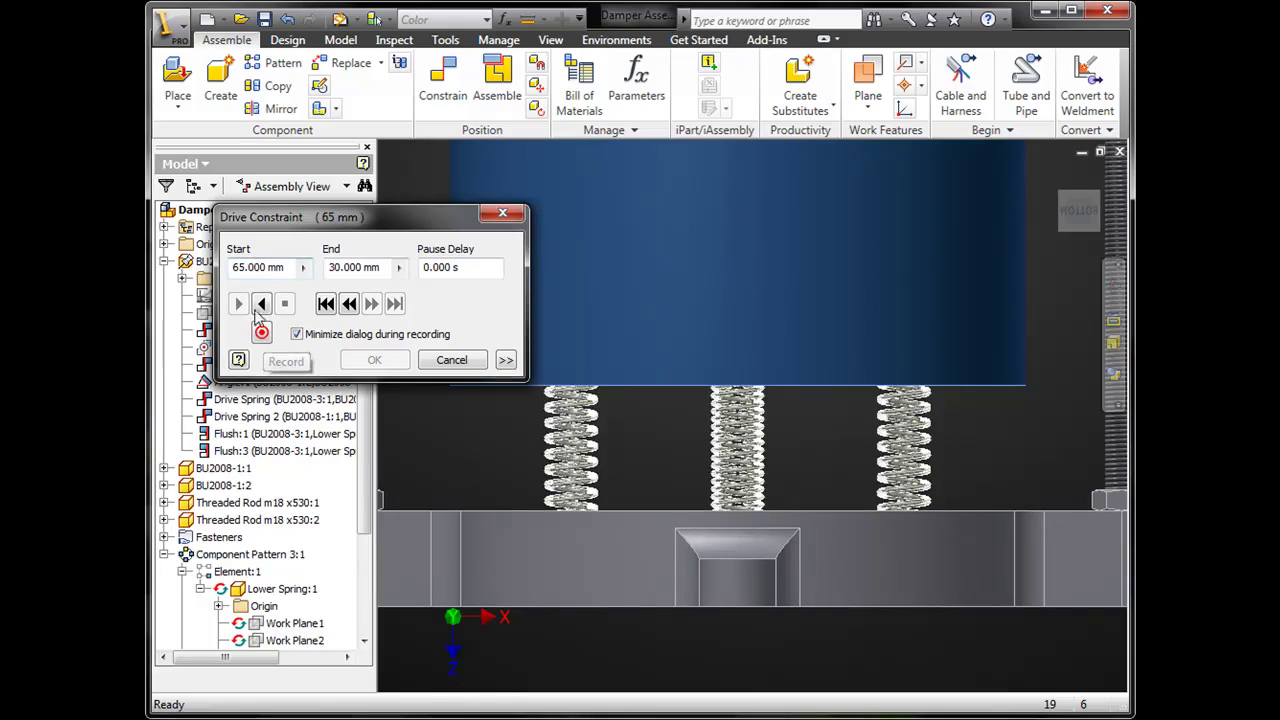
{"action": "left_click", "coordinate": [261, 333]}
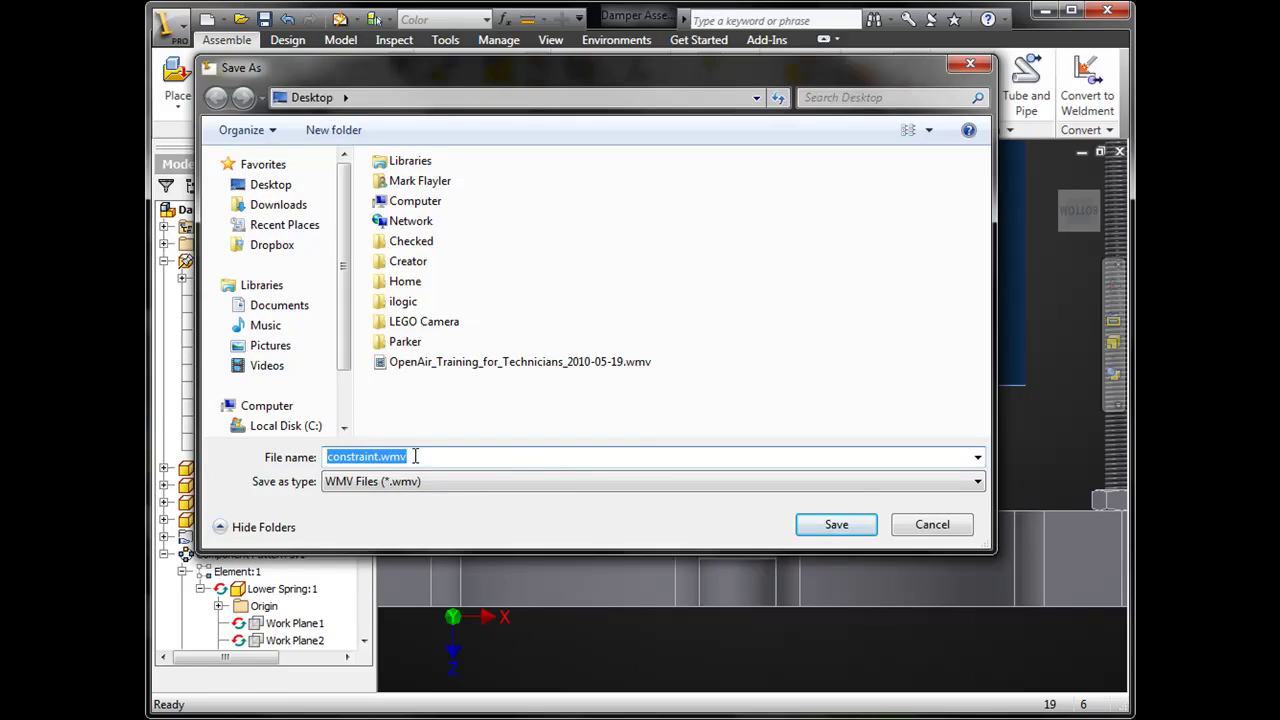
{"action": "left_click", "coordinate": [922, 526]}
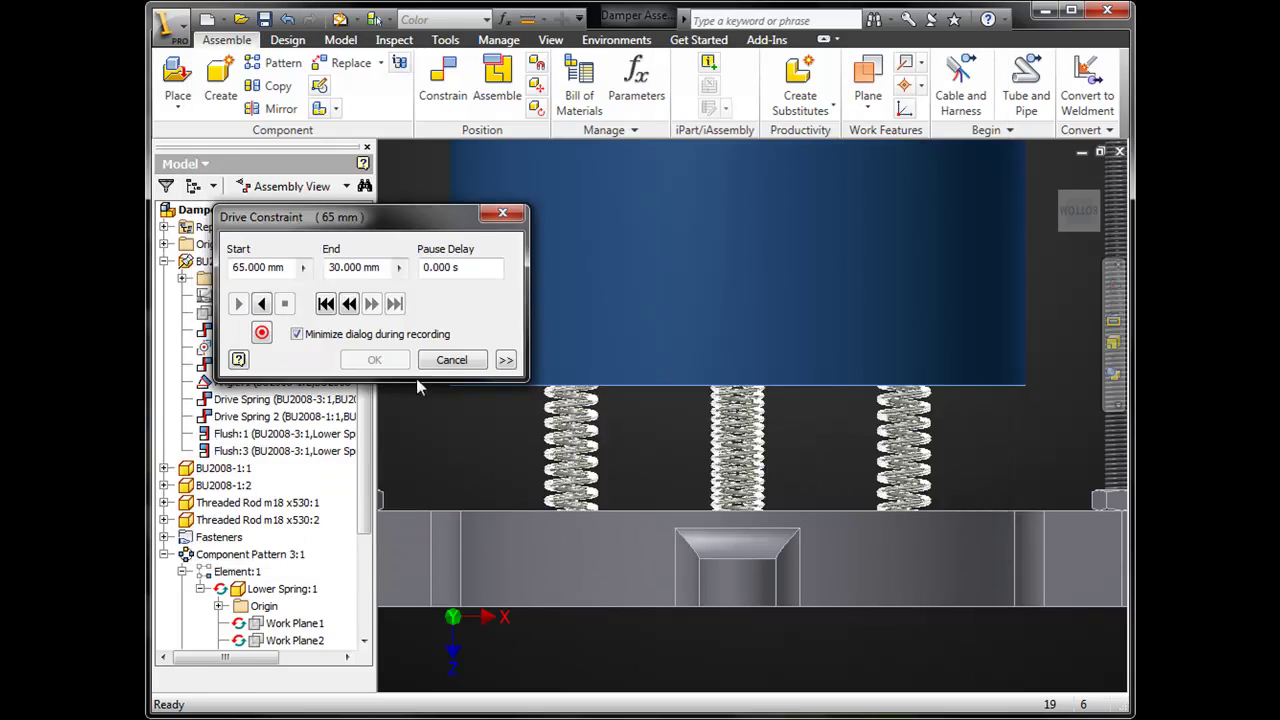
Play the Drive Spring constraint with 3 Start/End/Start repetitions to watch the springs compress, and close the drive settings.
{"action": "left_click_drag", "start_coordinate": [349, 224], "coordinate": [323, 203]}
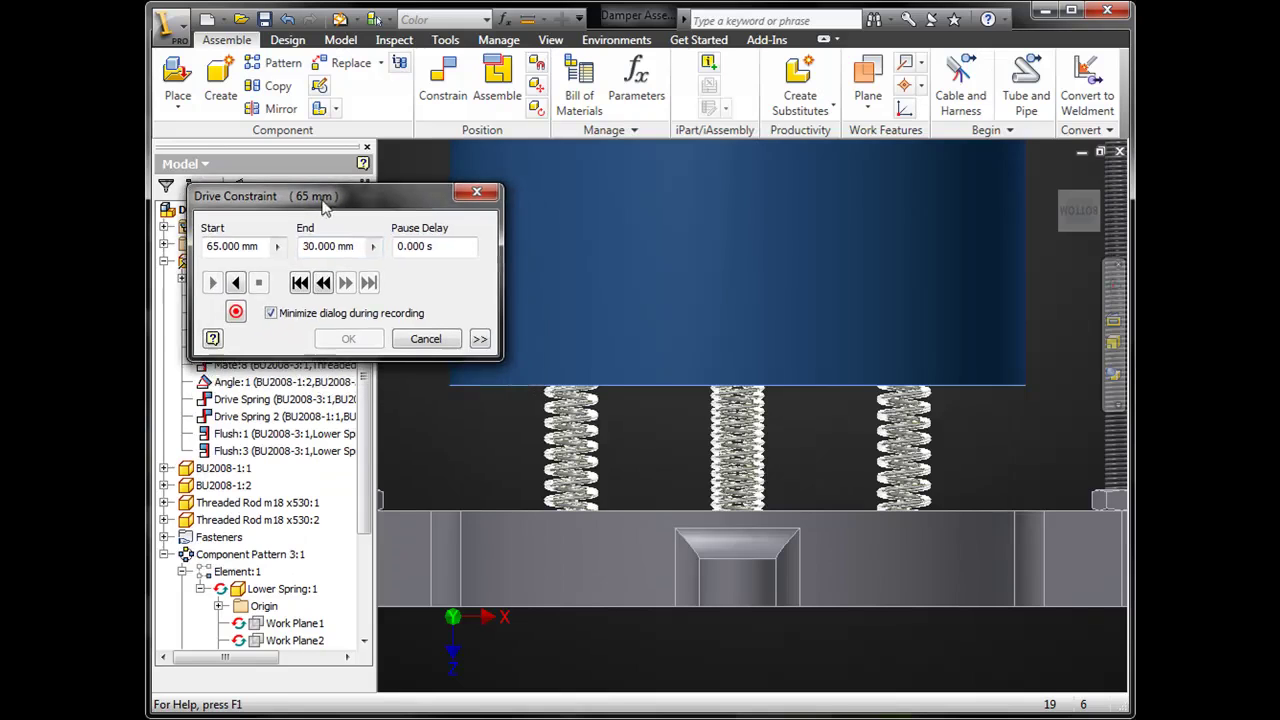
{"action": "left_click", "coordinate": [480, 340]}
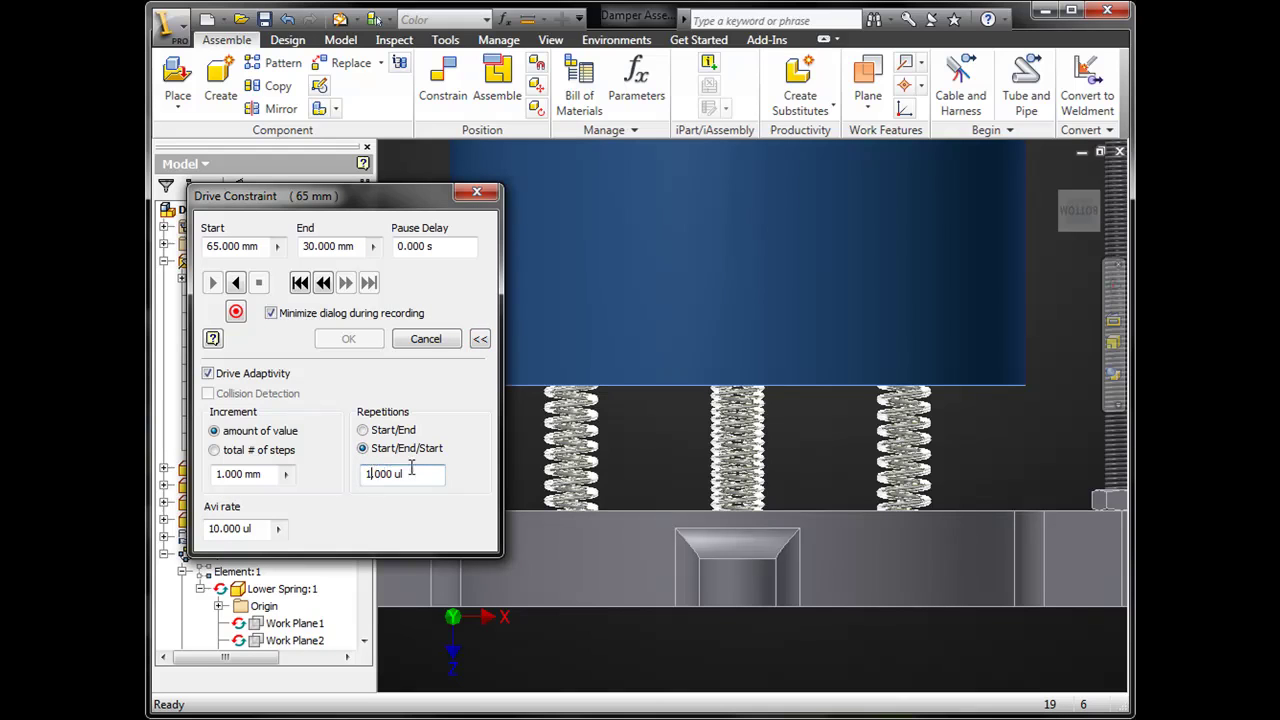
{"action": "double_click", "coordinate": [369, 474]}
{"action": "type", "text": "3"}
{"action": "left_click", "coordinate": [236, 283]}
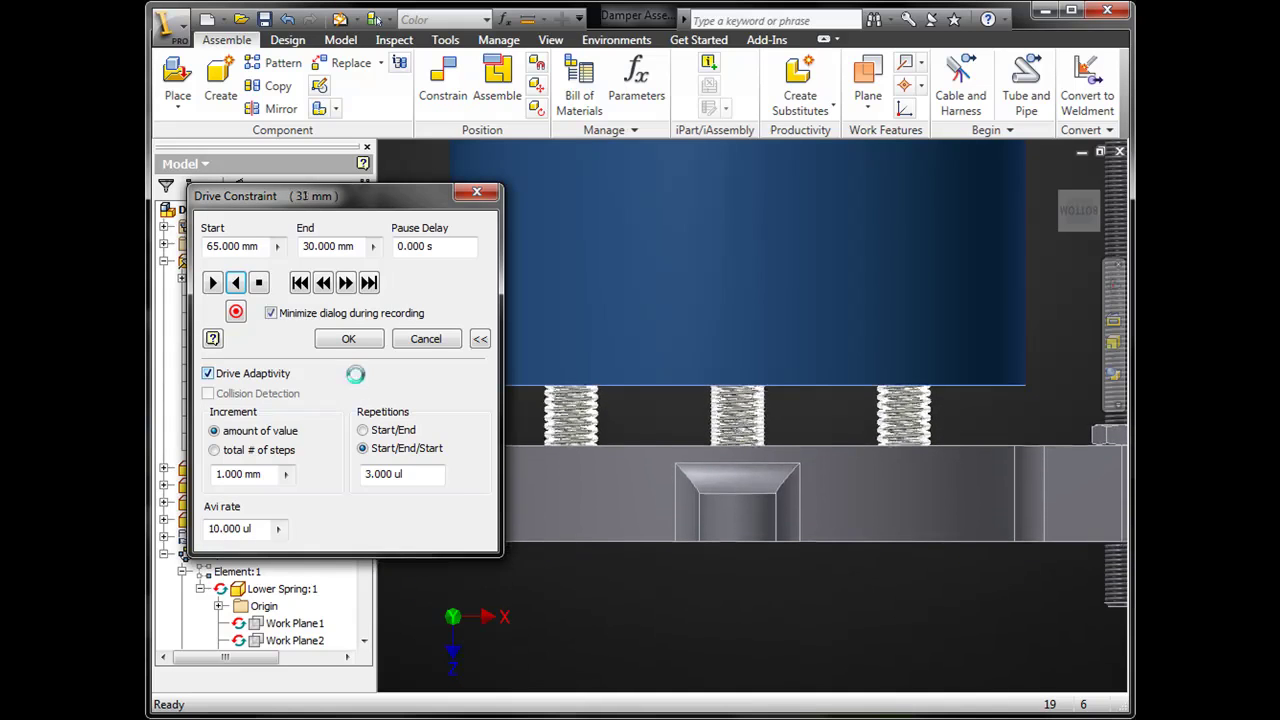
{"action": "left_click", "coordinate": [424, 339]}
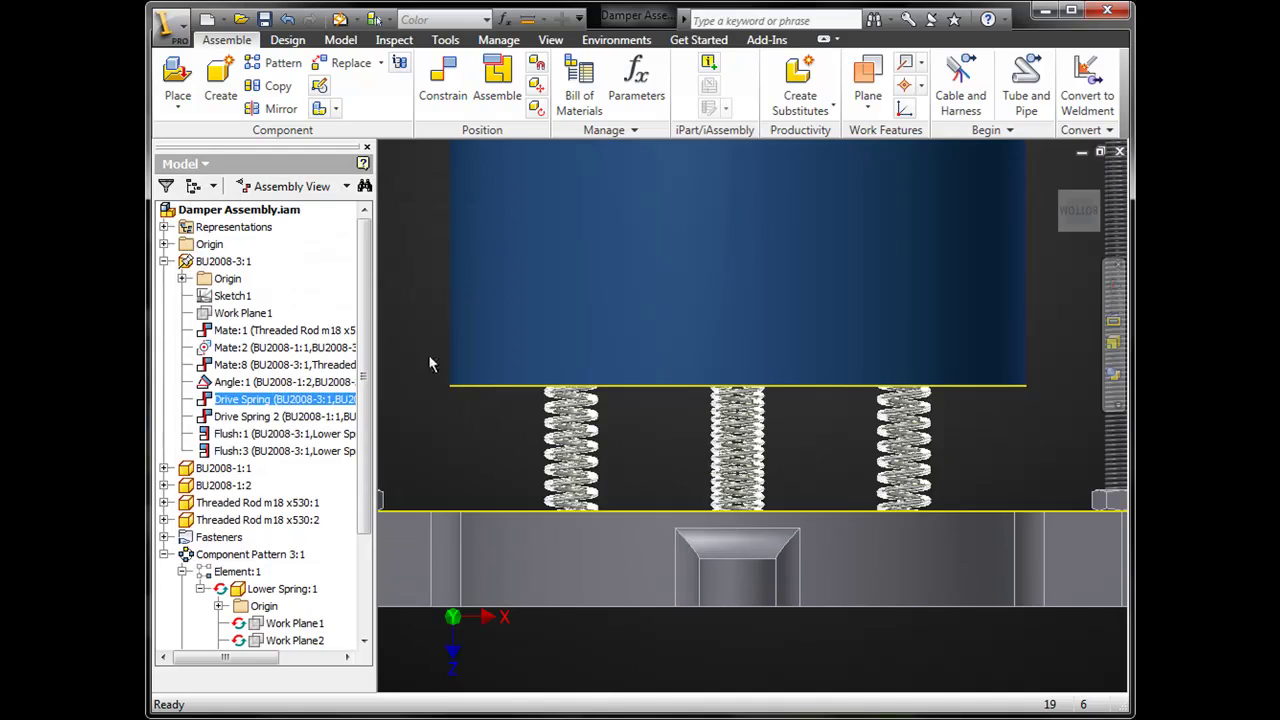
{"action": "left_click", "coordinate": [620, 463]}
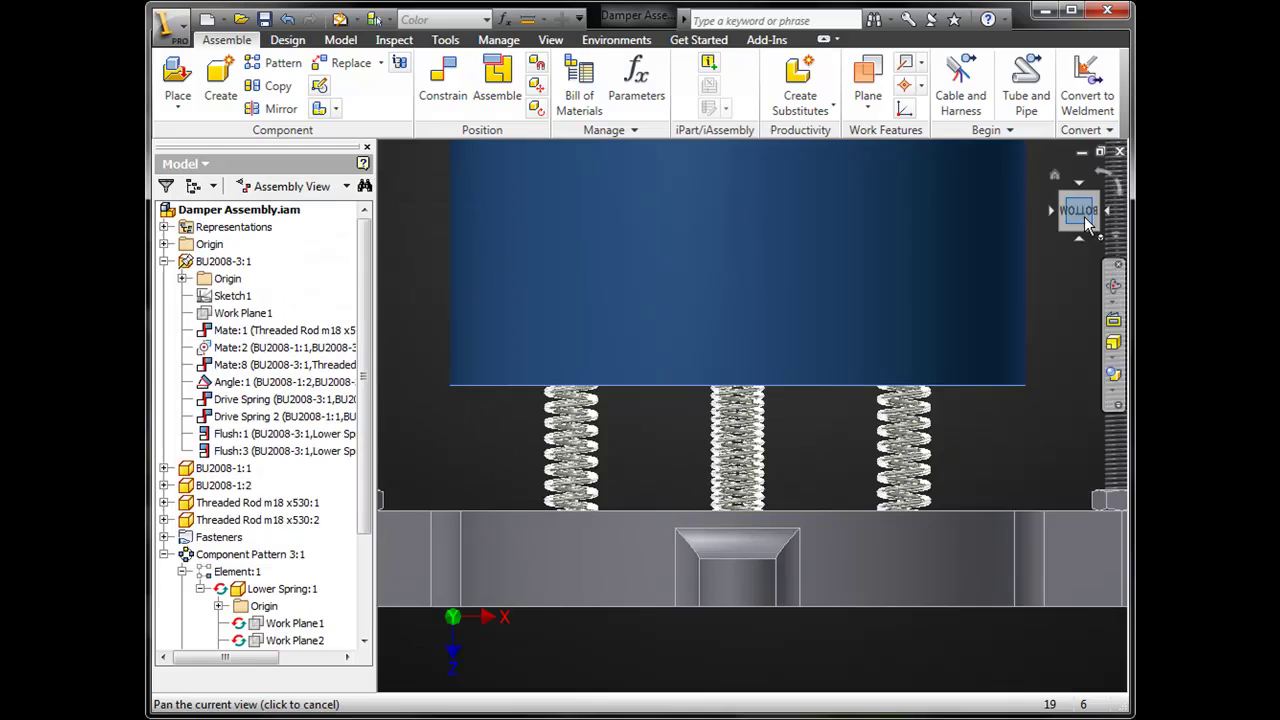
{"action": "left_click", "coordinate": [1055, 175]}
{"action": "scroll", "coordinate": [790, 377], "scroll_direction": "up", "scroll_amount": 3}
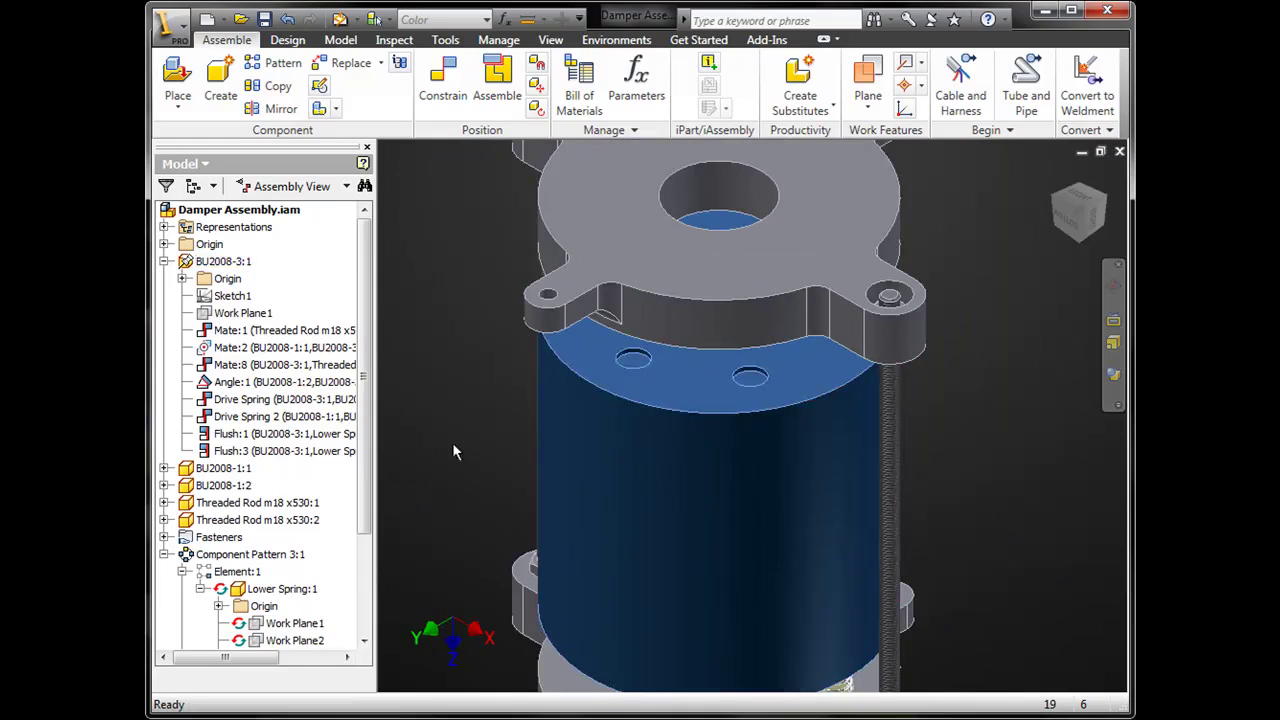
{"action": "middle_click_drag", "start_coordinate": [451, 403], "coordinate": [430, 330]}
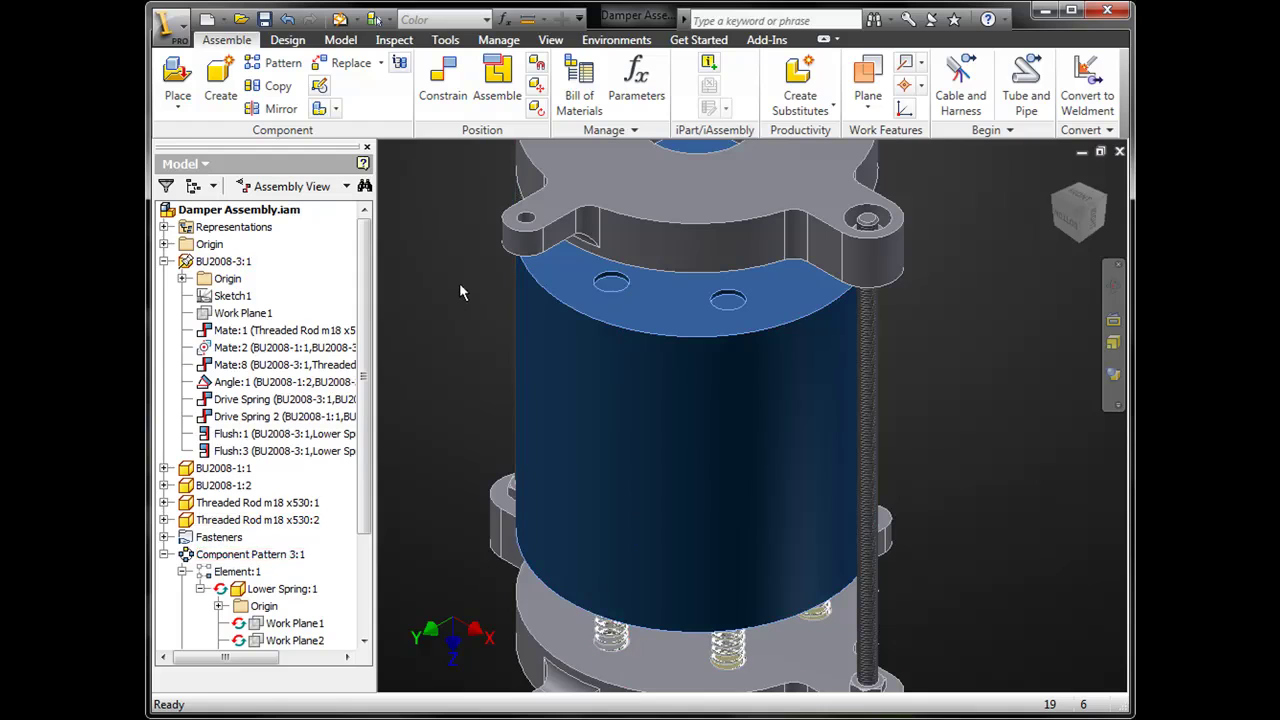
{"action": "middle_click_drag", "start_coordinate": [443, 257], "coordinate": [443, 303]}
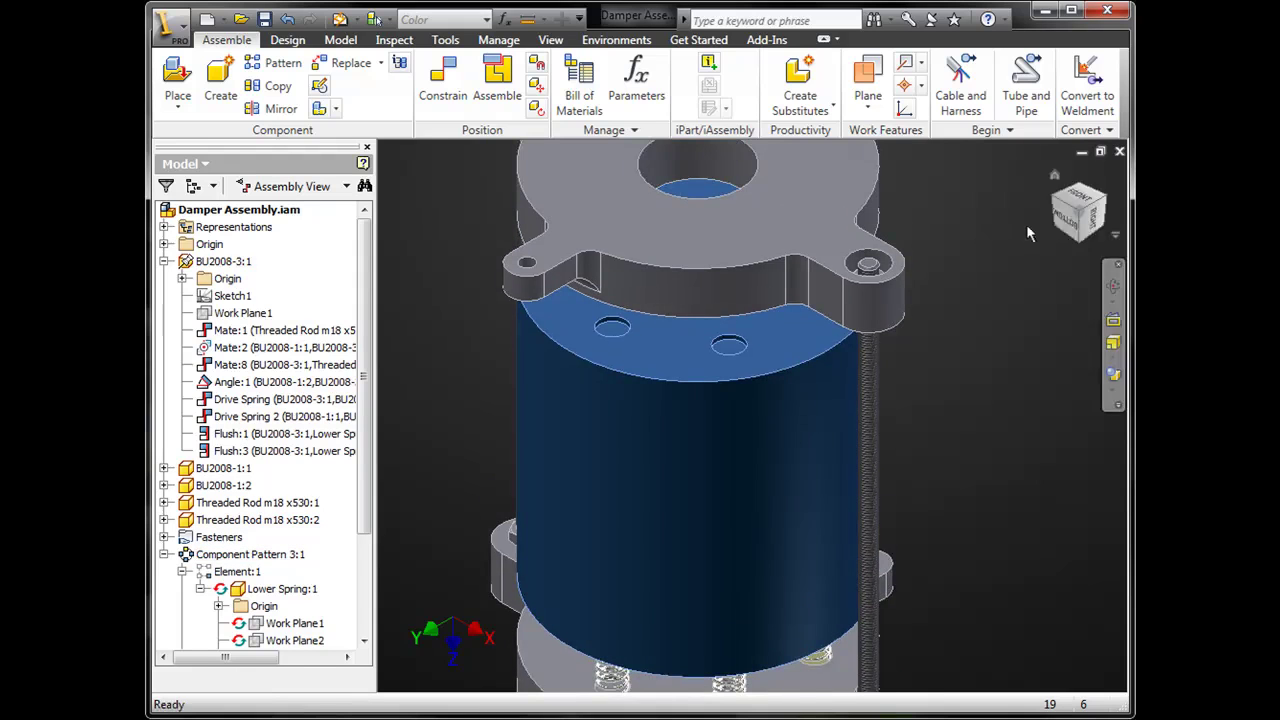
Start an in-place component named Upper Spring based on the Metric Standard (mm).ipt template.
{"action": "left_click", "coordinate": [1068, 222]}
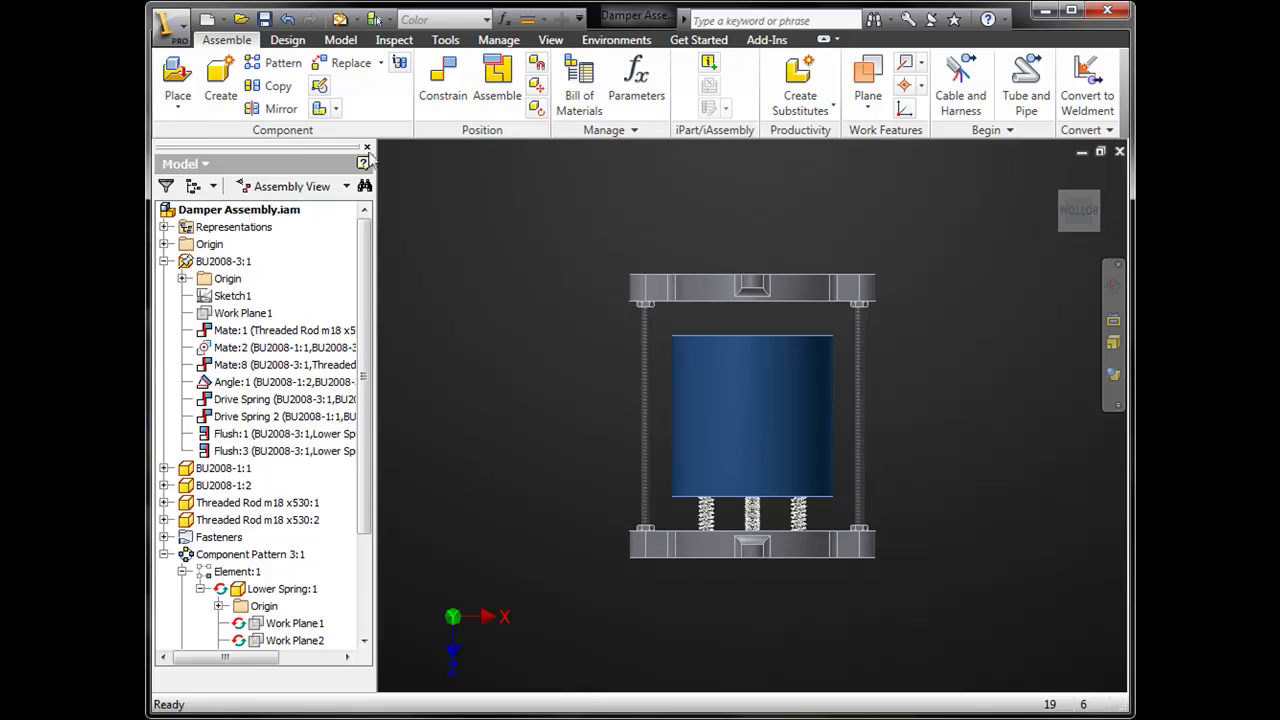
{"action": "left_click", "coordinate": [220, 80]}
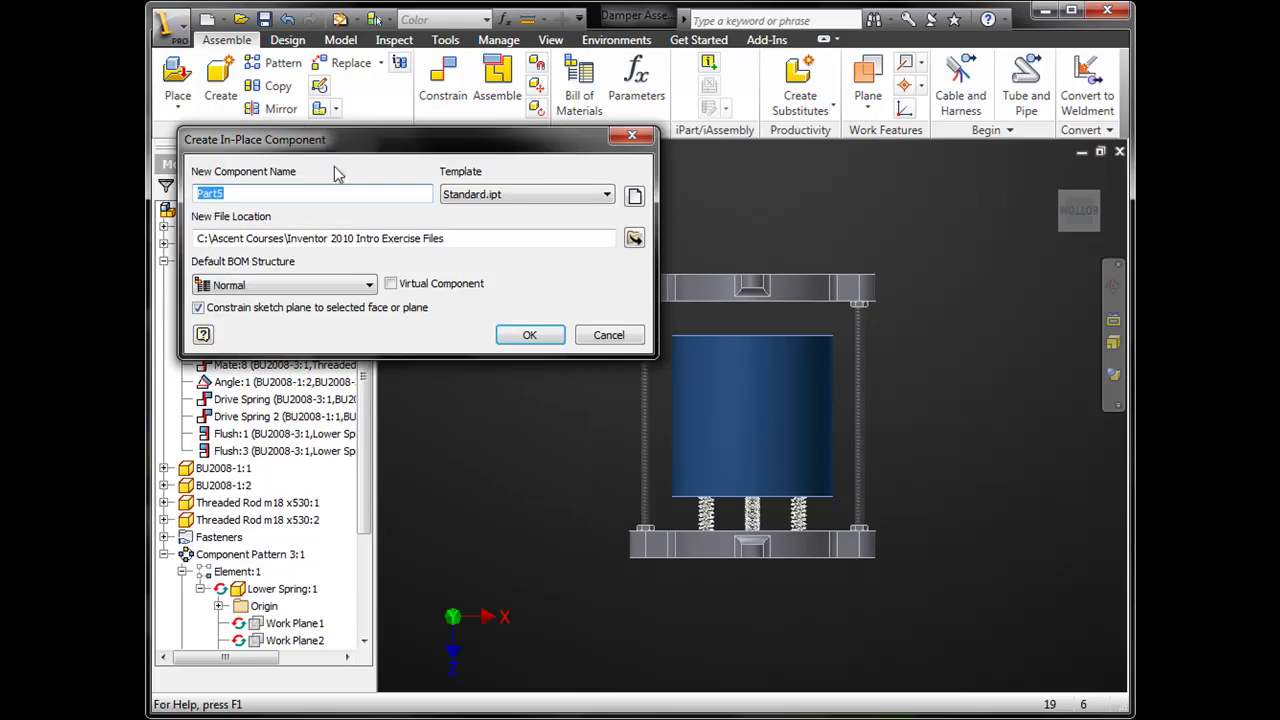
{"action": "type", "text": "Upper Spring"}
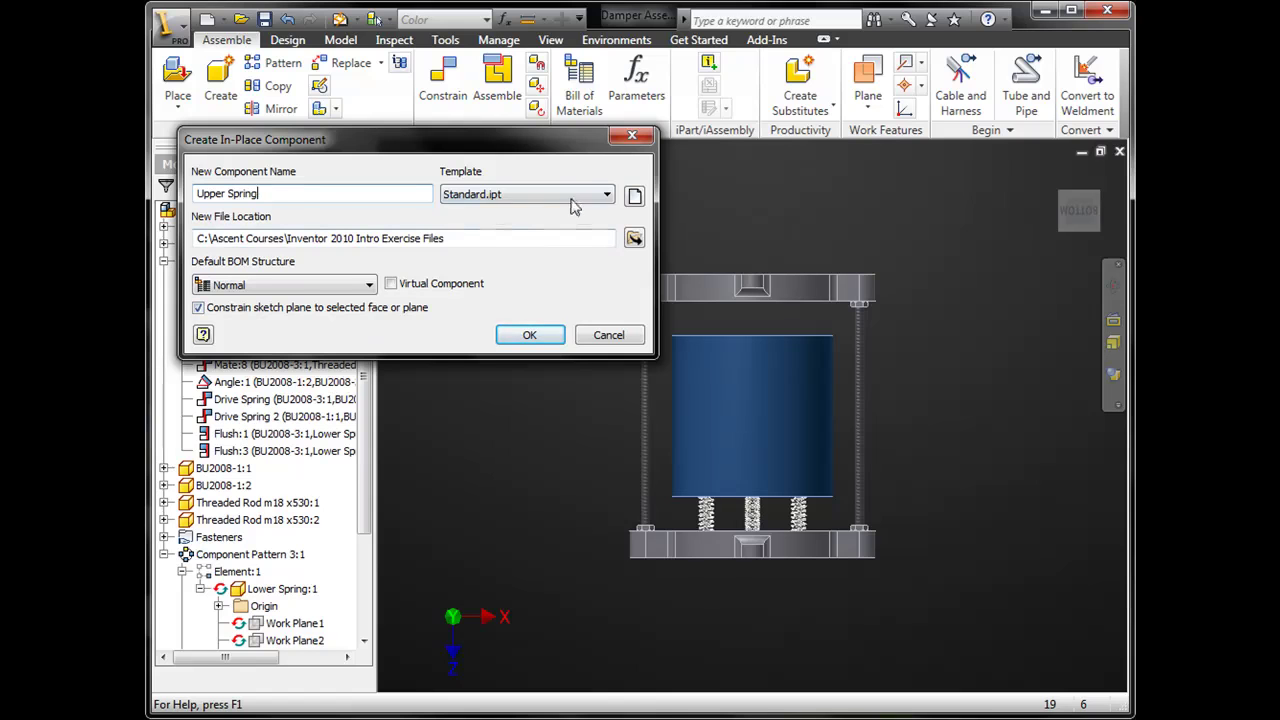
{"action": "left_click", "coordinate": [633, 197]}
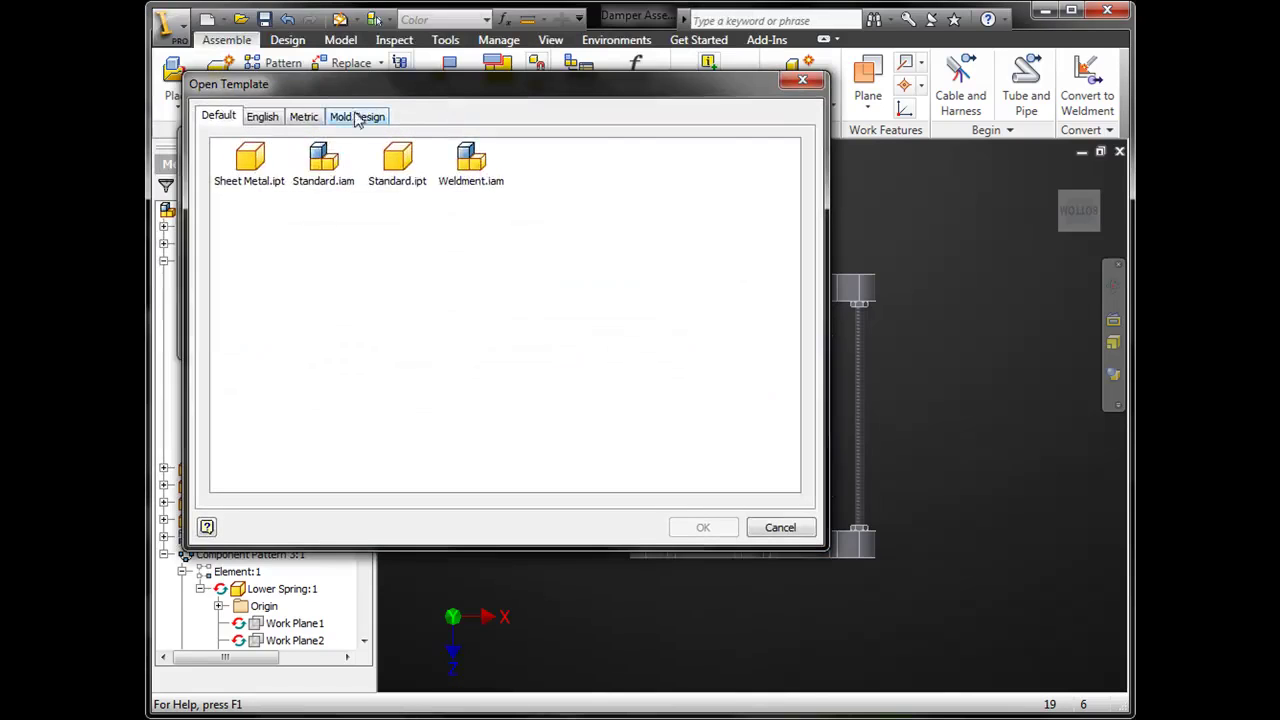
{"action": "left_click", "coordinate": [312, 120]}
{"action": "left_click", "coordinate": [658, 238]}
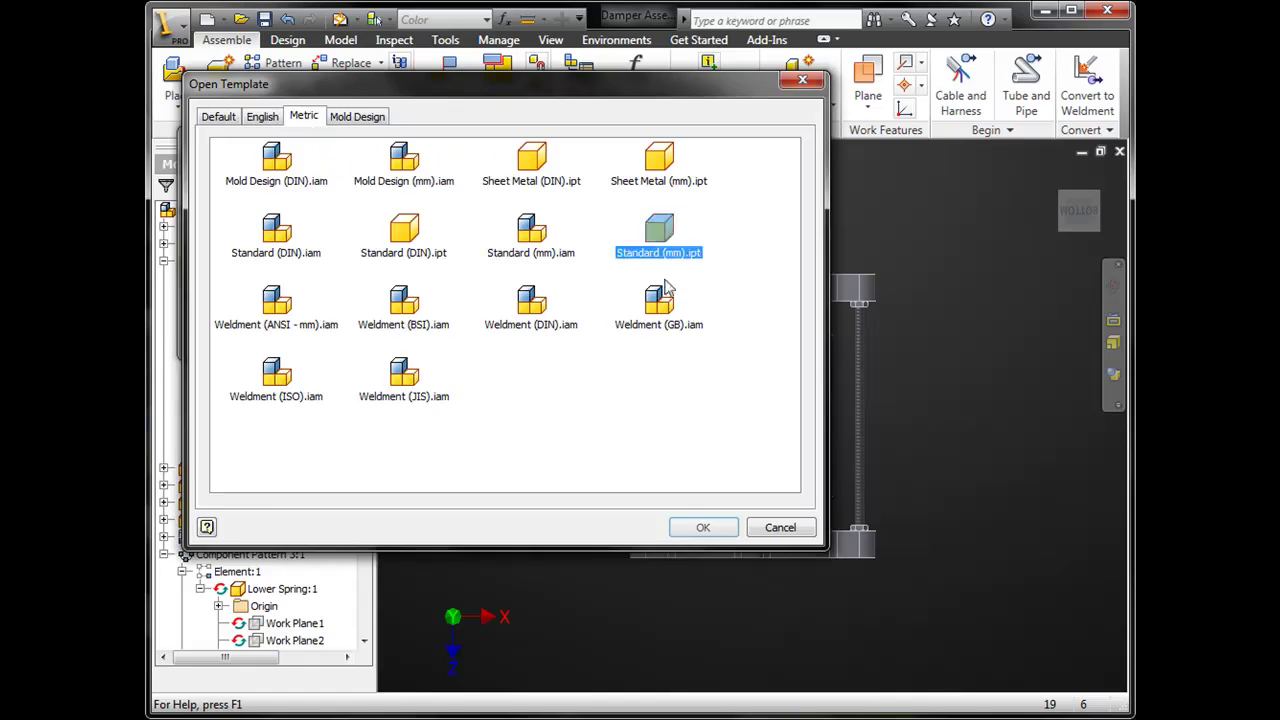
{"action": "left_click", "coordinate": [700, 527]}
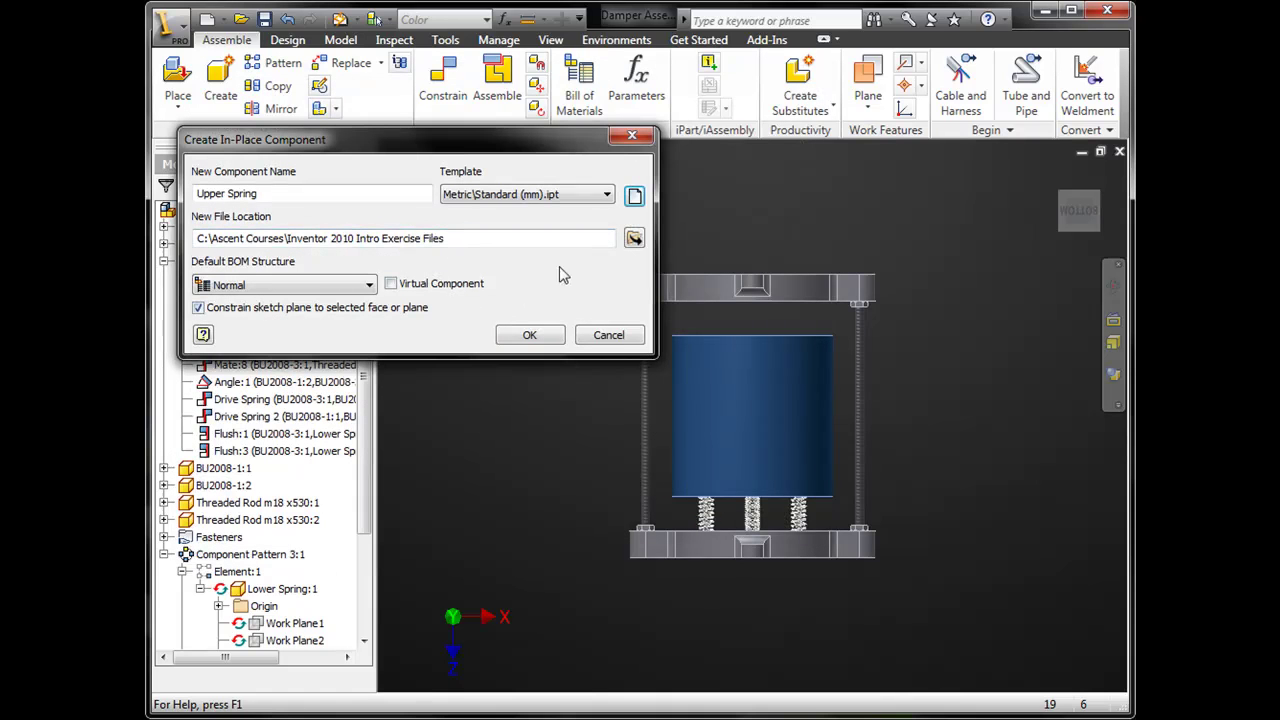
Set the Upper Spring file location to the Damper Assembly folder and accept the new component settings.
{"action": "left_click", "coordinate": [633, 240]}
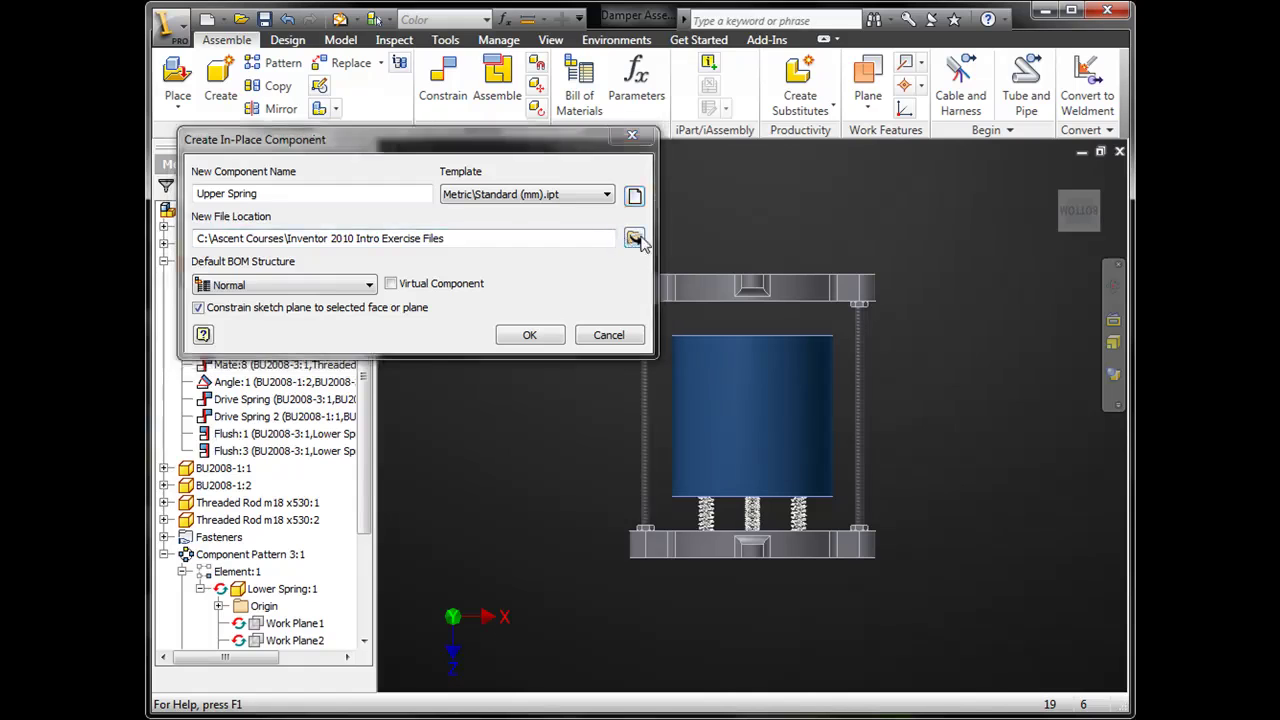
{"action": "double_click", "coordinate": [380, 198]}
{"action": "key", "text": "Tab"}
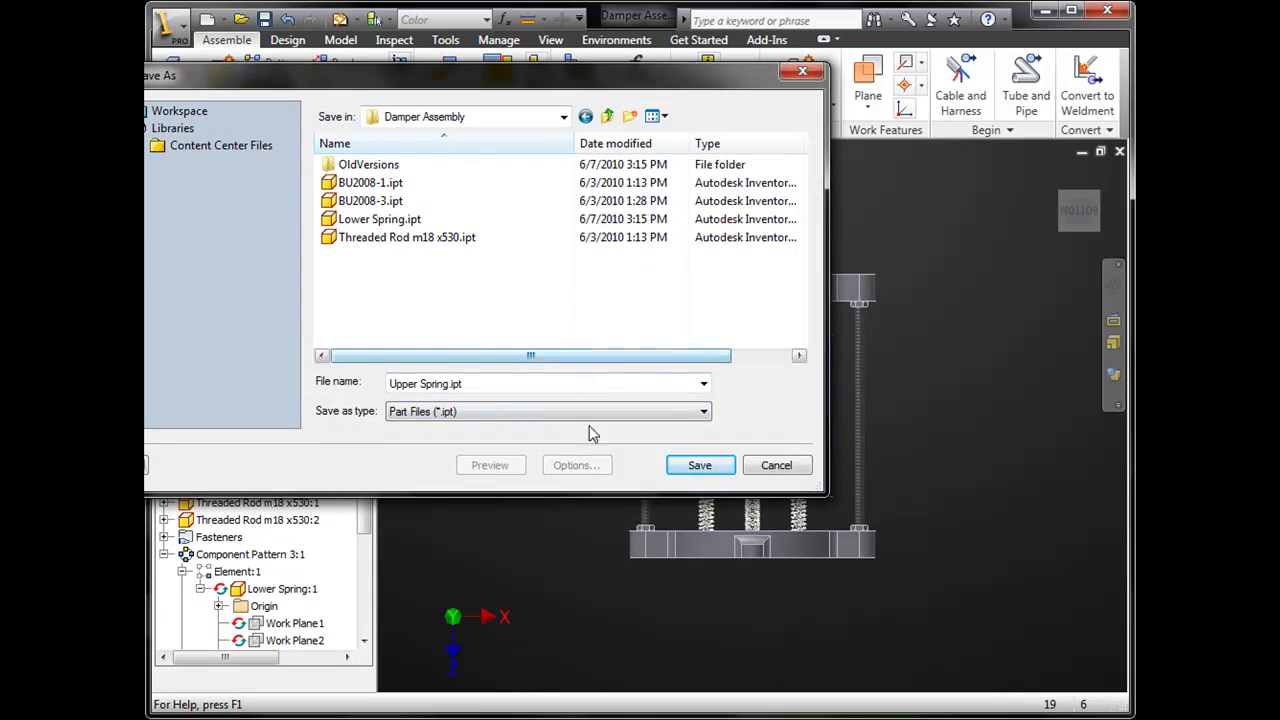
{"action": "left_click", "coordinate": [700, 467]}
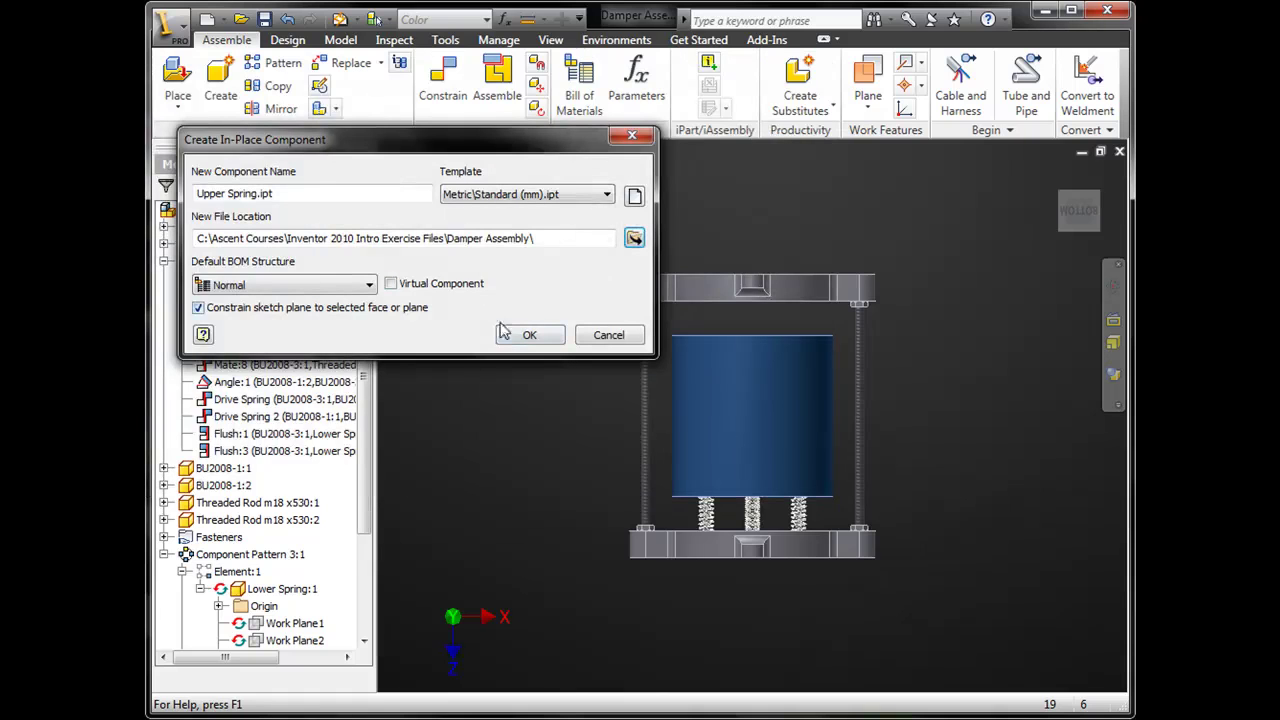
{"action": "left_click", "coordinate": [527, 336]}
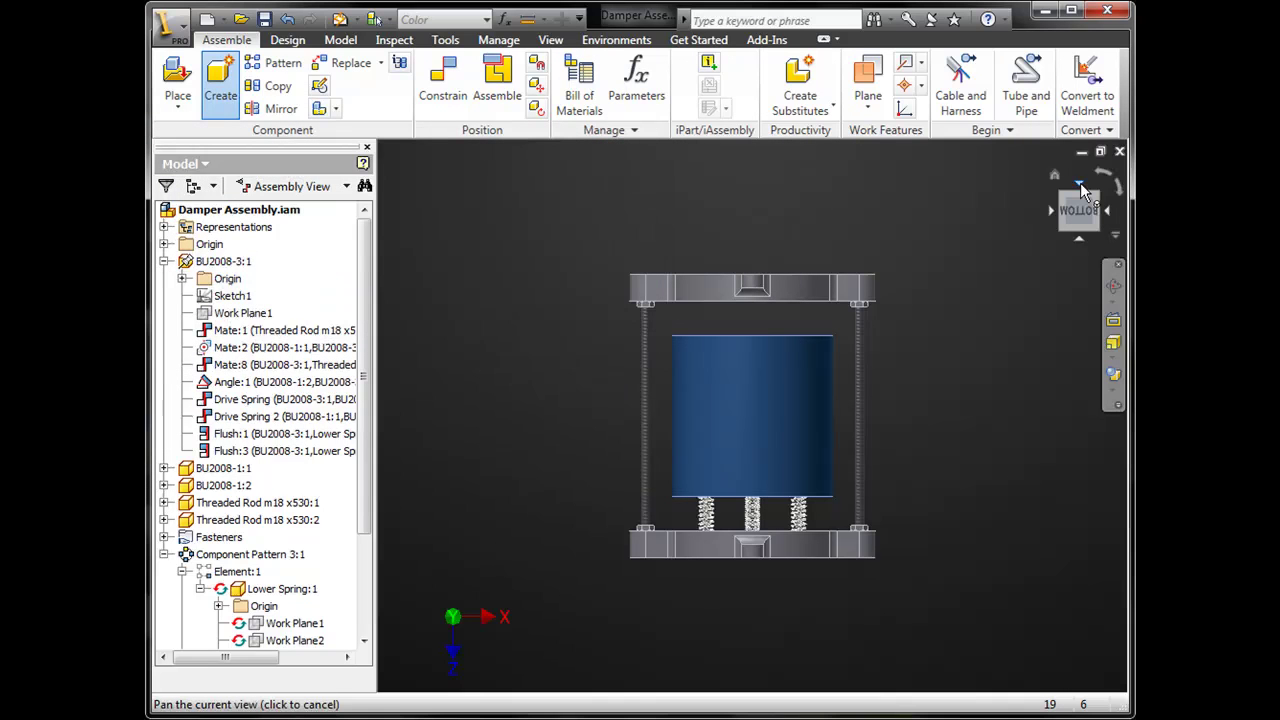
Use the bottom face of a spring recess in the blue cylinder's upper end as the new part's base sketch plane.
{"action": "left_click", "coordinate": [1097, 200]}
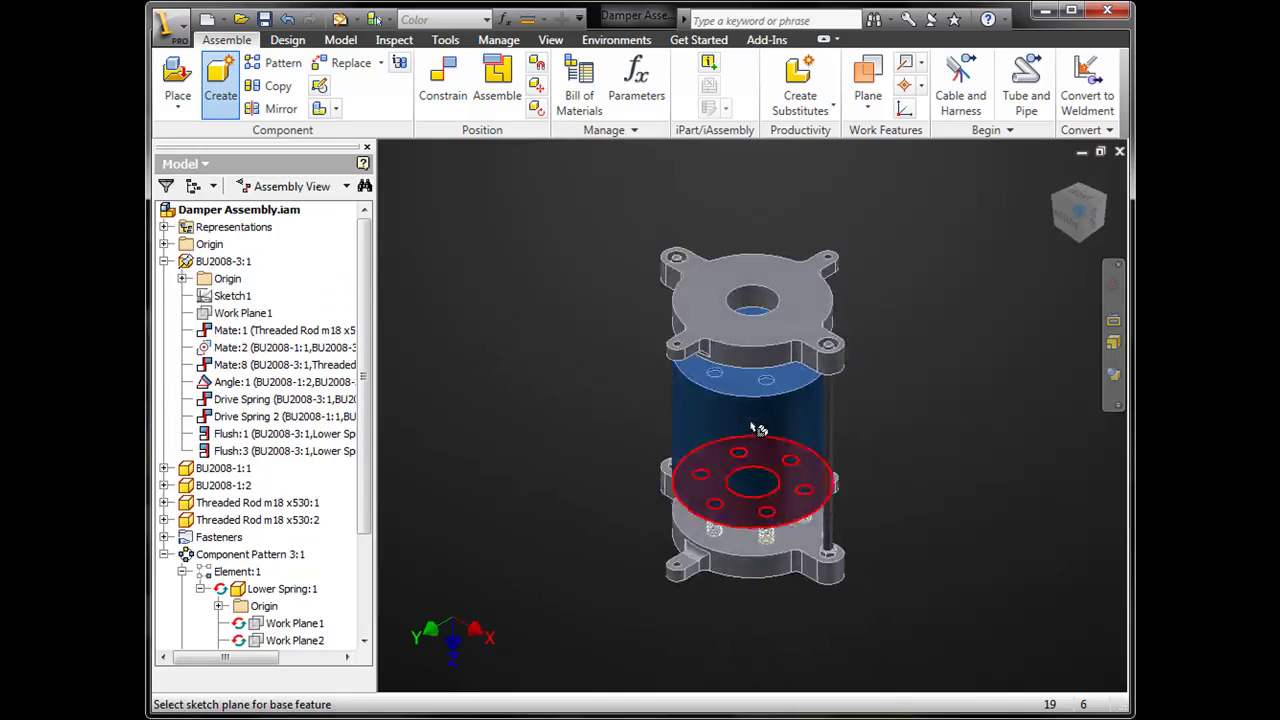
{"action": "scroll", "coordinate": [737, 394], "scroll_direction": "up", "scroll_amount": 5}
{"action": "scroll", "coordinate": [680, 358], "scroll_direction": "up", "scroll_amount": 3}
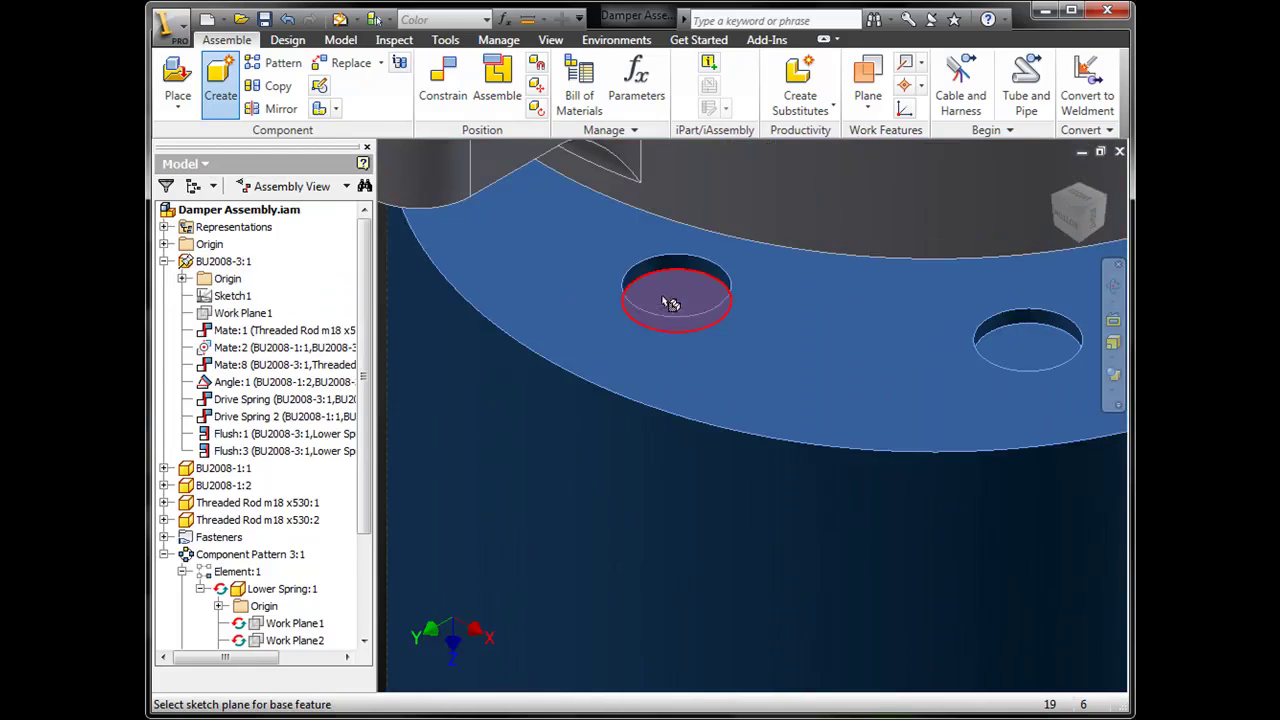
{"action": "left_click", "coordinate": [662, 300]}
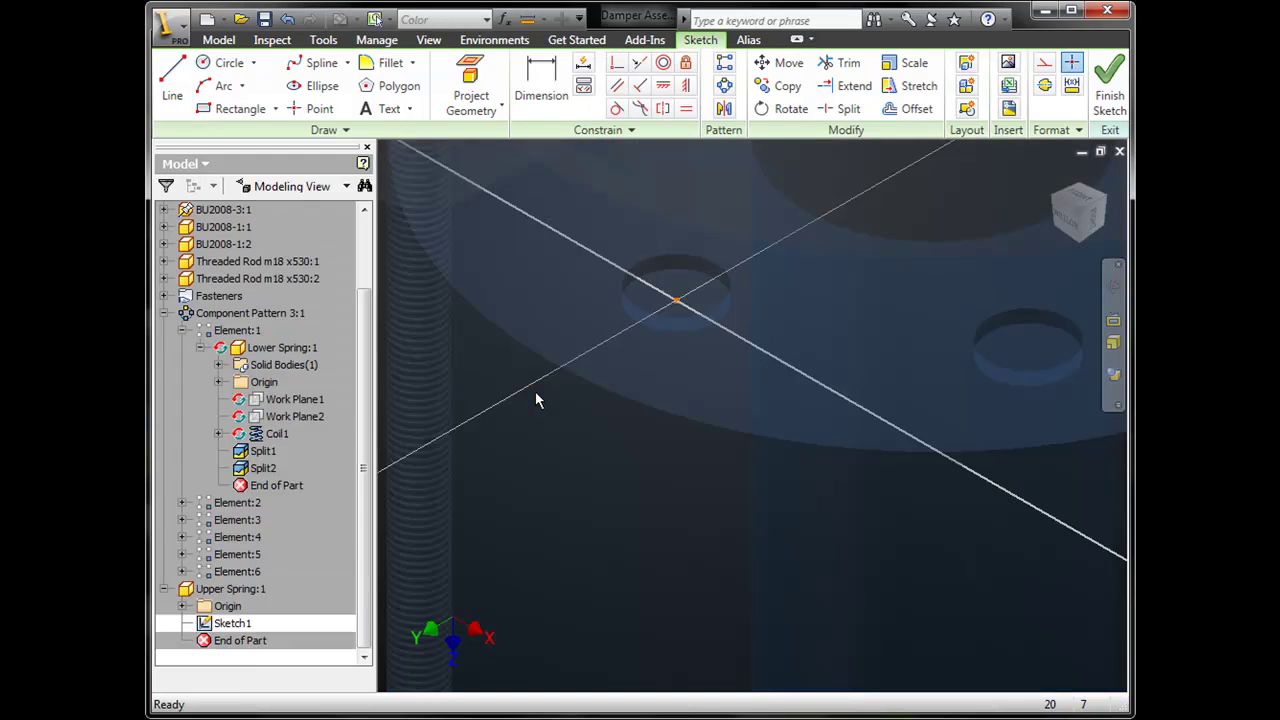
Collapse the lower spring component pattern in the model tree and finish the Upper Spring's empty sketch.
{"action": "left_click", "coordinate": [164, 313]}
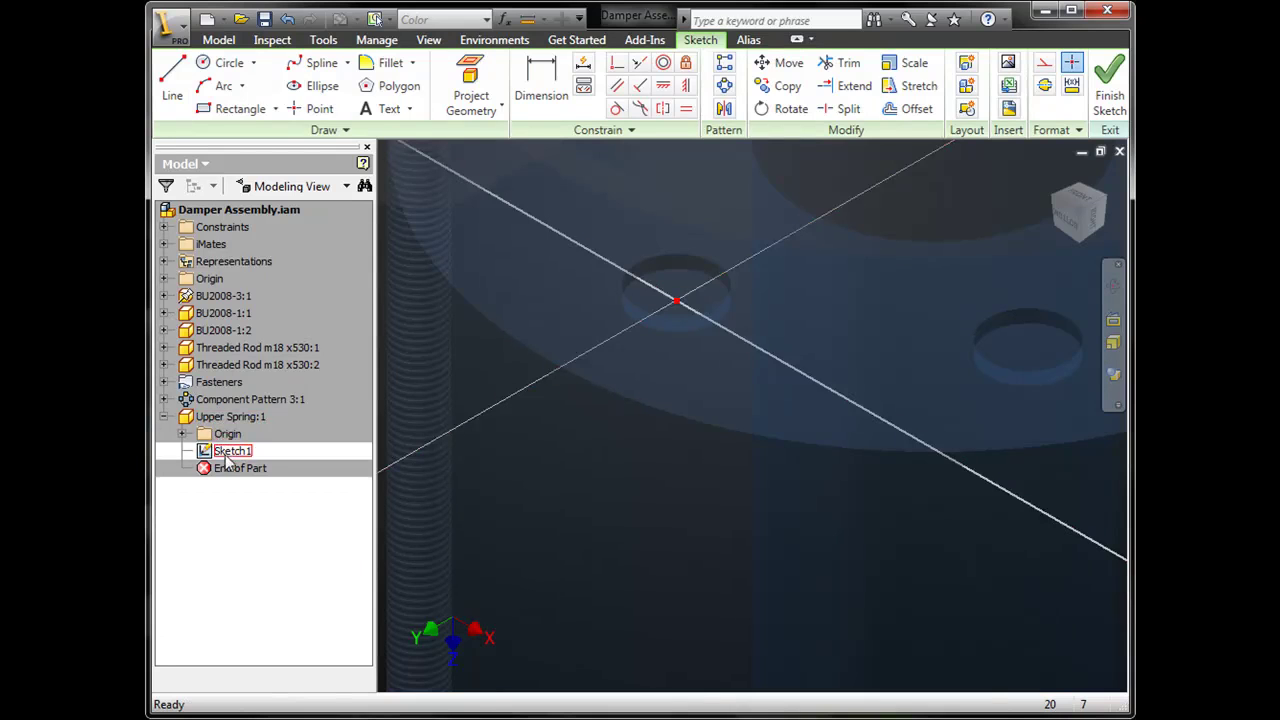
{"action": "scroll", "coordinate": [778, 336], "scroll_direction": "down", "scroll_amount": 2}
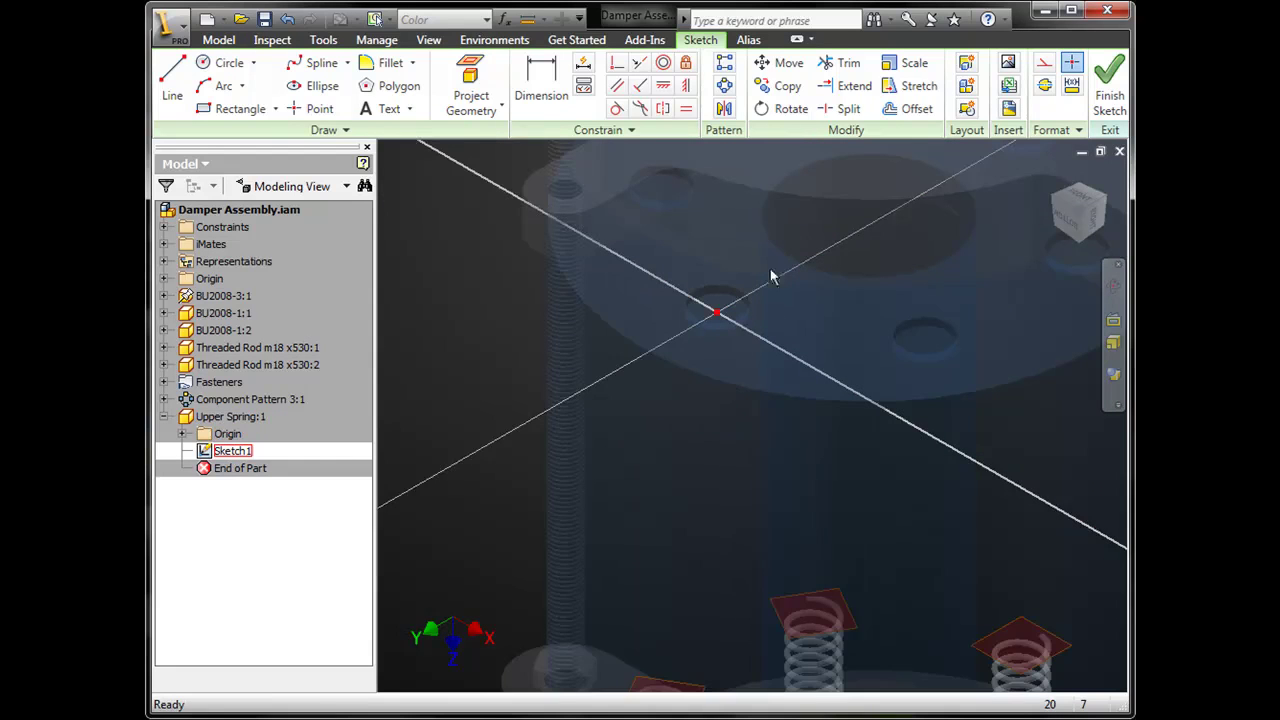
{"action": "scroll", "coordinate": [511, 379], "scroll_direction": "down", "scroll_amount": 2}
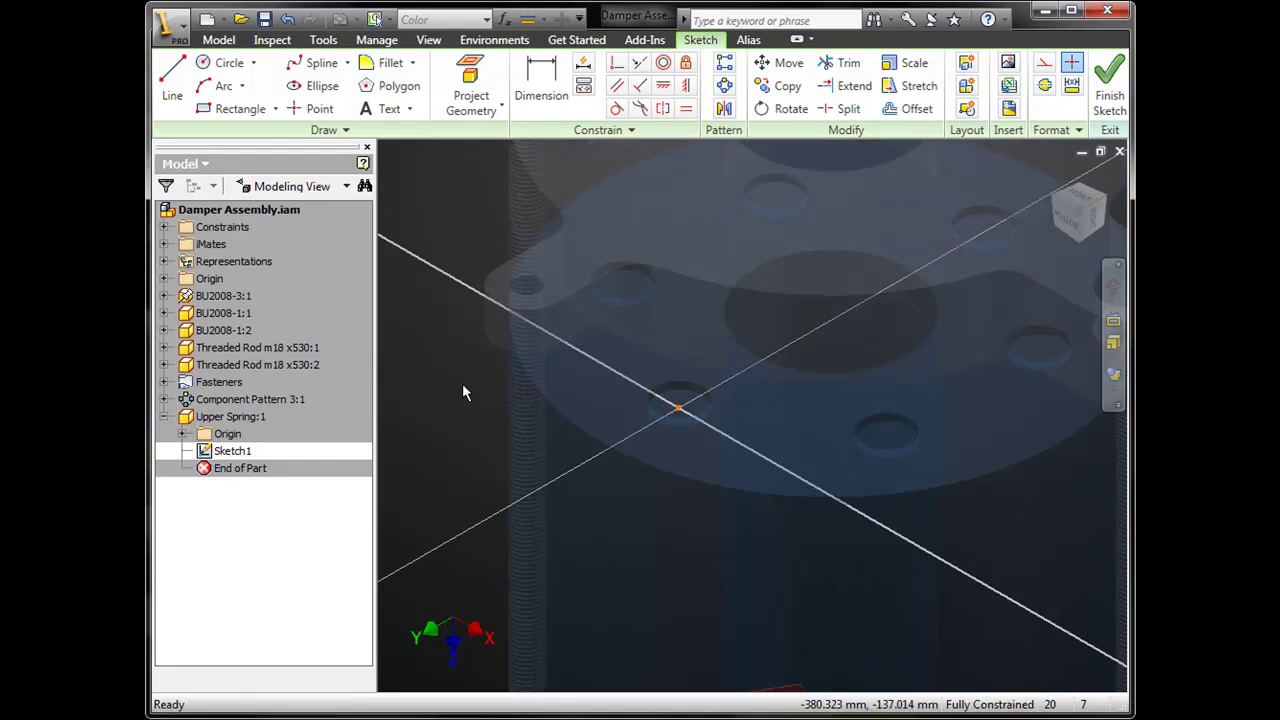
{"action": "left_click", "coordinate": [1113, 90]}
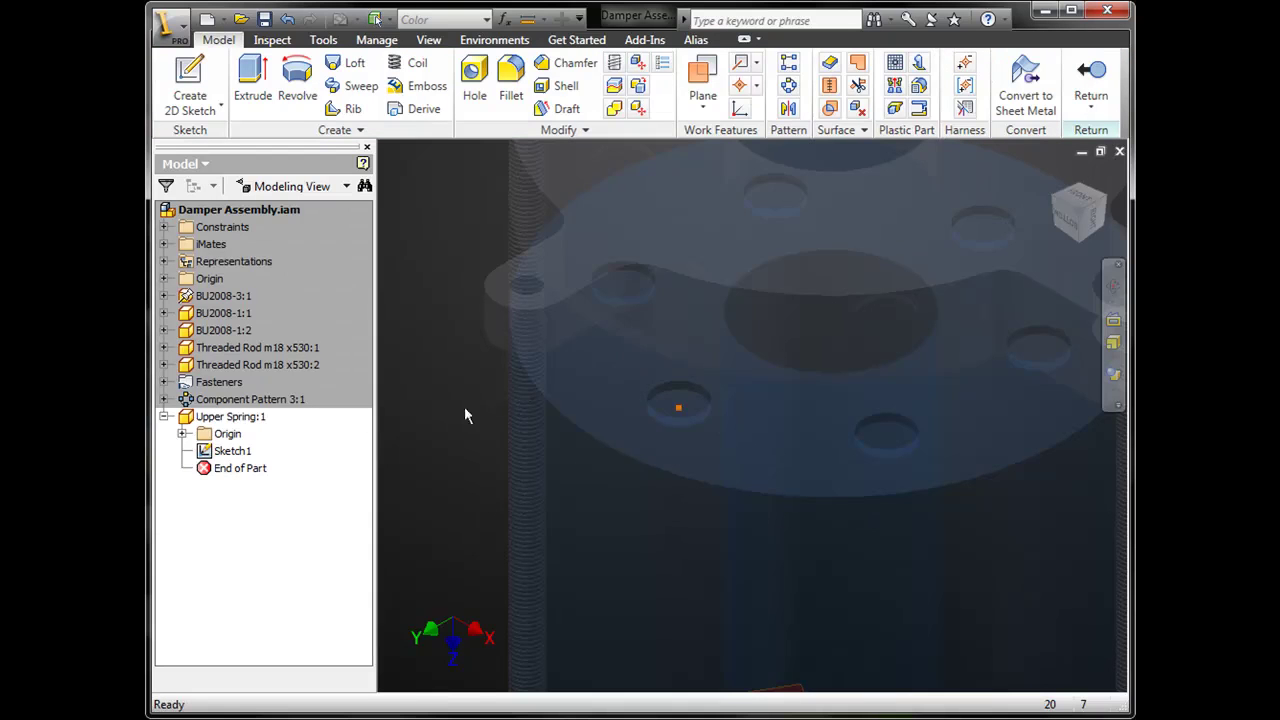
Create a work plane at zero offset on the bottom face of the cylinder's spring recess.
{"action": "key", "text": "bracketright"}
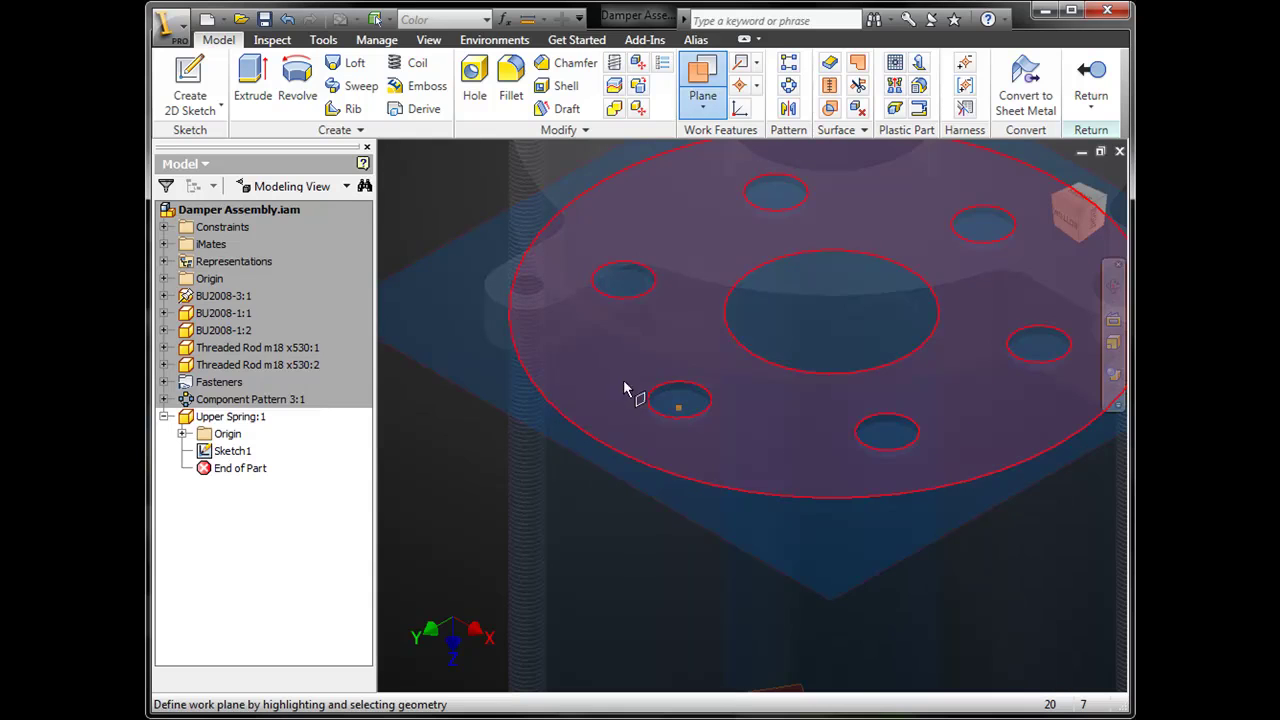
{"action": "left_click", "coordinate": [673, 408]}
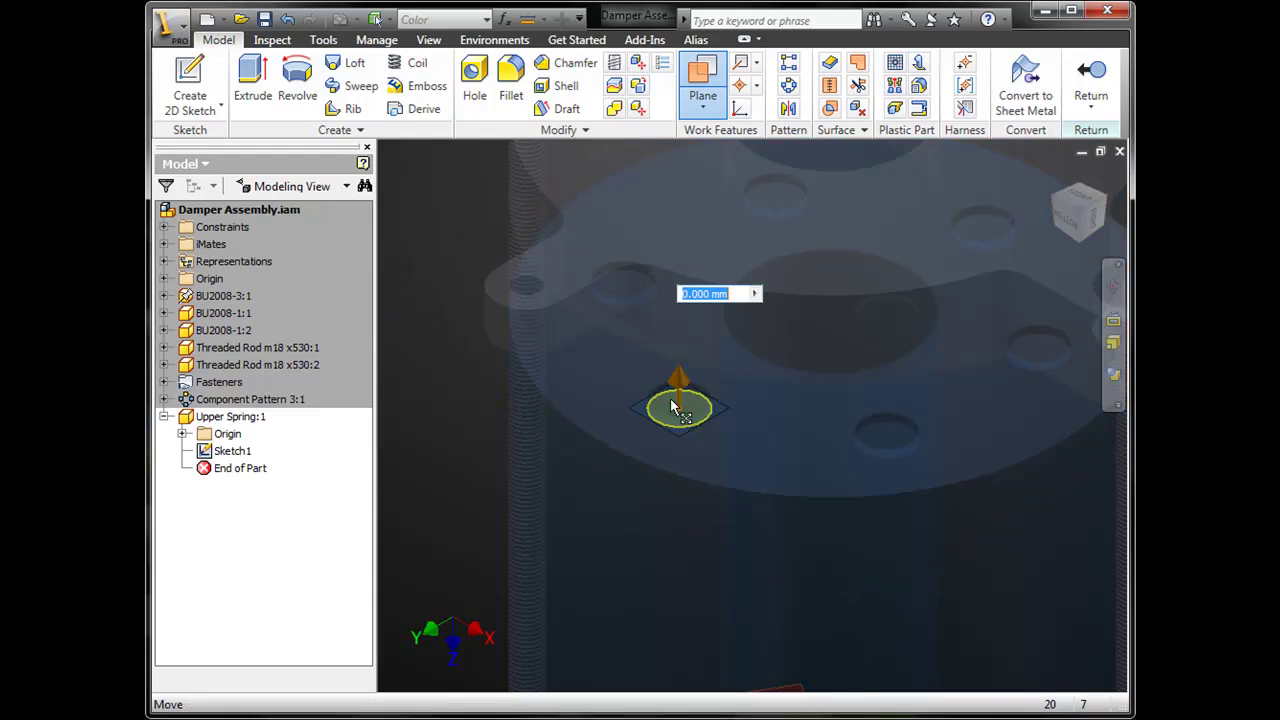
{"action": "left_click", "coordinate": [688, 326]}
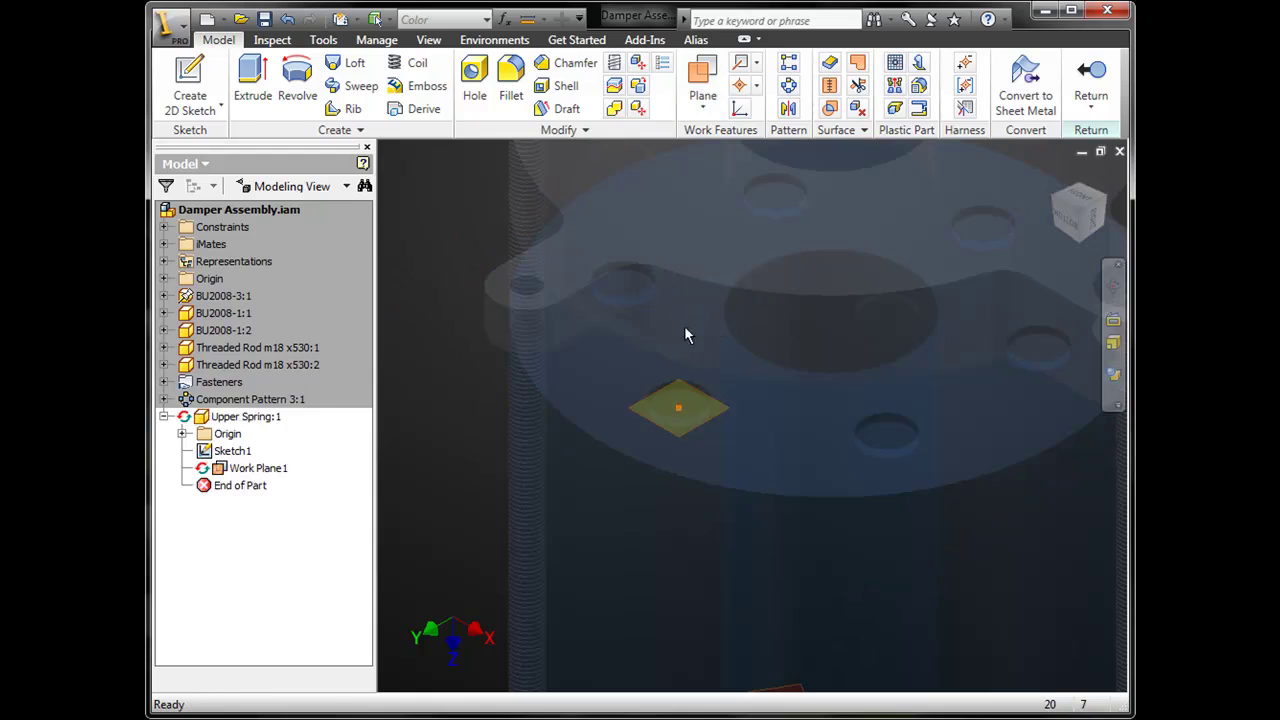
Create a second work plane at 0 mm offset on the matching recess face in the underside of the upper plate.
{"action": "middle_click_drag", "start_coordinate": [975, 314], "coordinate": [857, 366]}
{"action": "scroll", "coordinate": [764, 277], "scroll_direction": "down", "scroll_amount": 5}
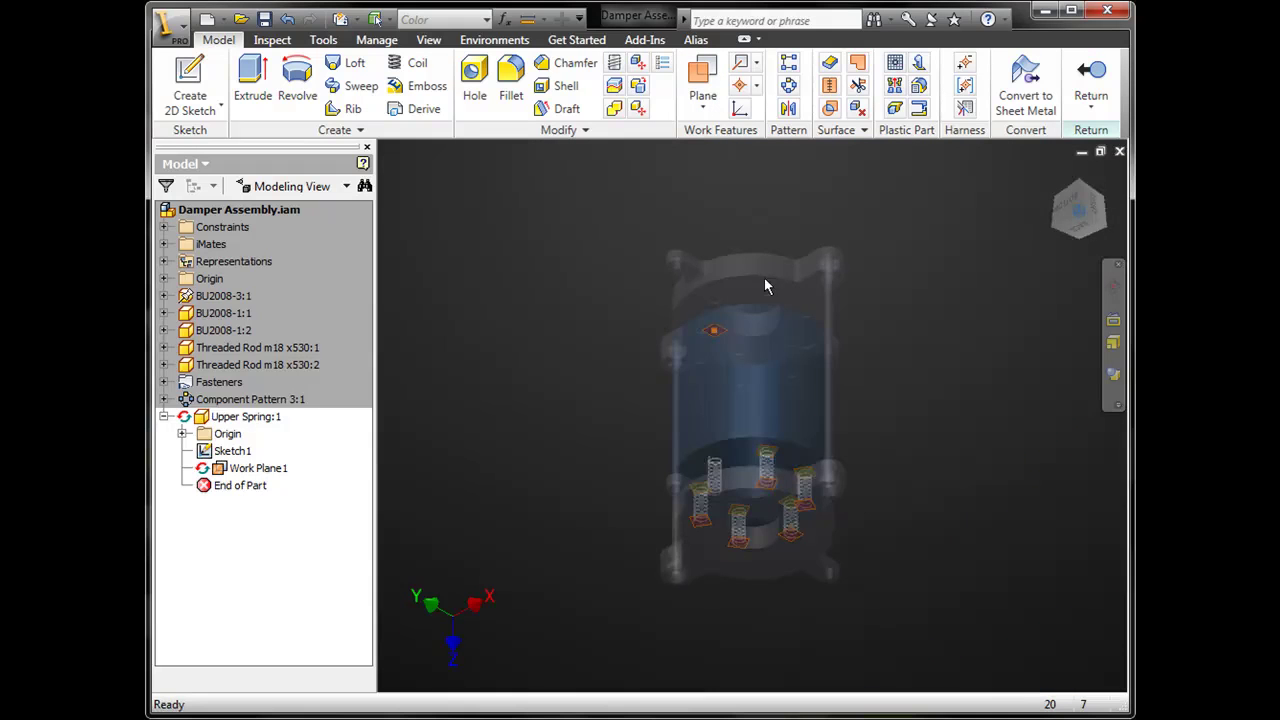
{"action": "scroll", "coordinate": [718, 295], "scroll_direction": "up", "scroll_amount": 5}
{"action": "scroll", "coordinate": [718, 297], "scroll_direction": "up", "scroll_amount": 2}
{"action": "key", "text": "bracketright"}
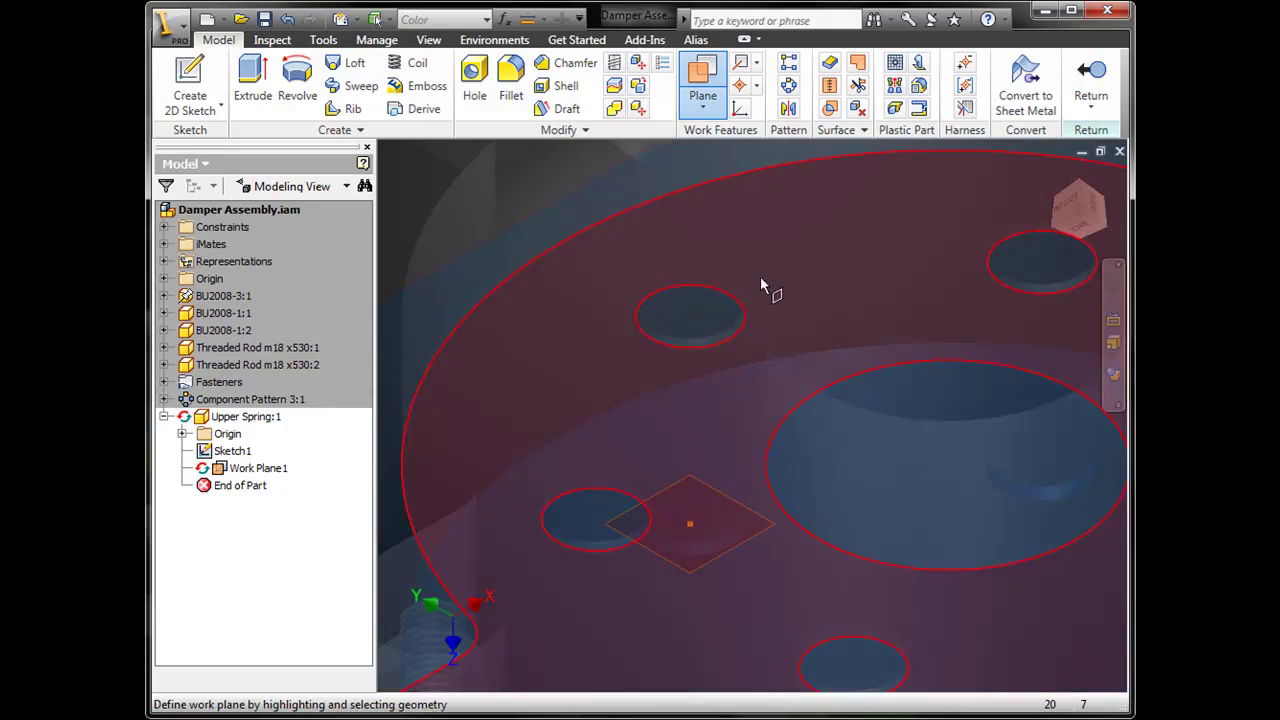
{"action": "left_click", "coordinate": [703, 309]}
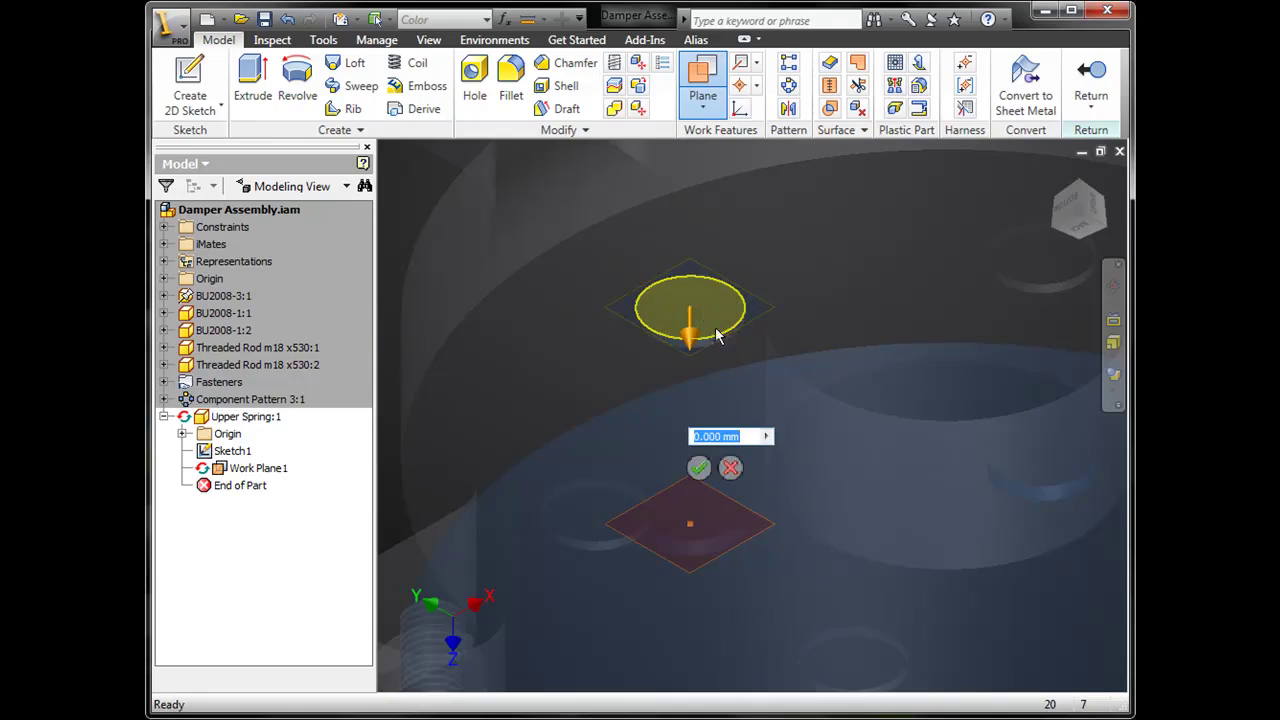
{"action": "left_click", "coordinate": [700, 468]}
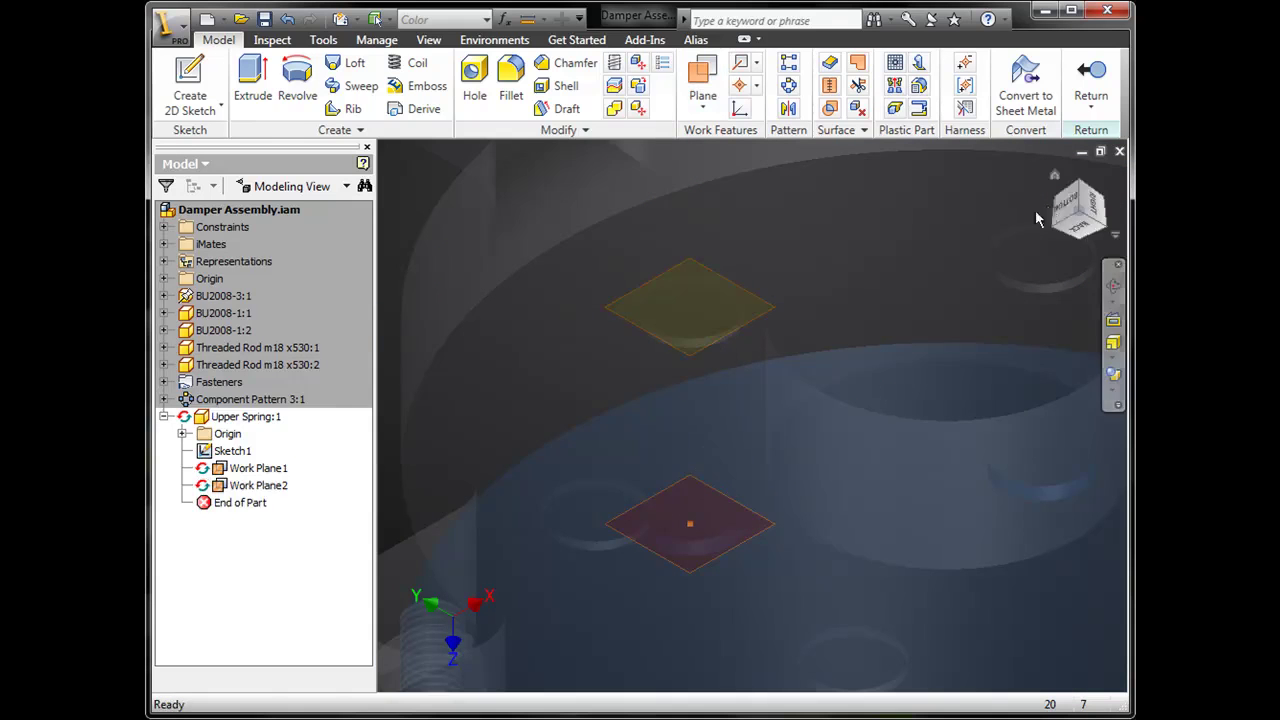
Expand the Upper Spring's origin geometry and select its YZ plane.
{"action": "scroll", "coordinate": [727, 359], "scroll_direction": "down", "scroll_amount": 5}
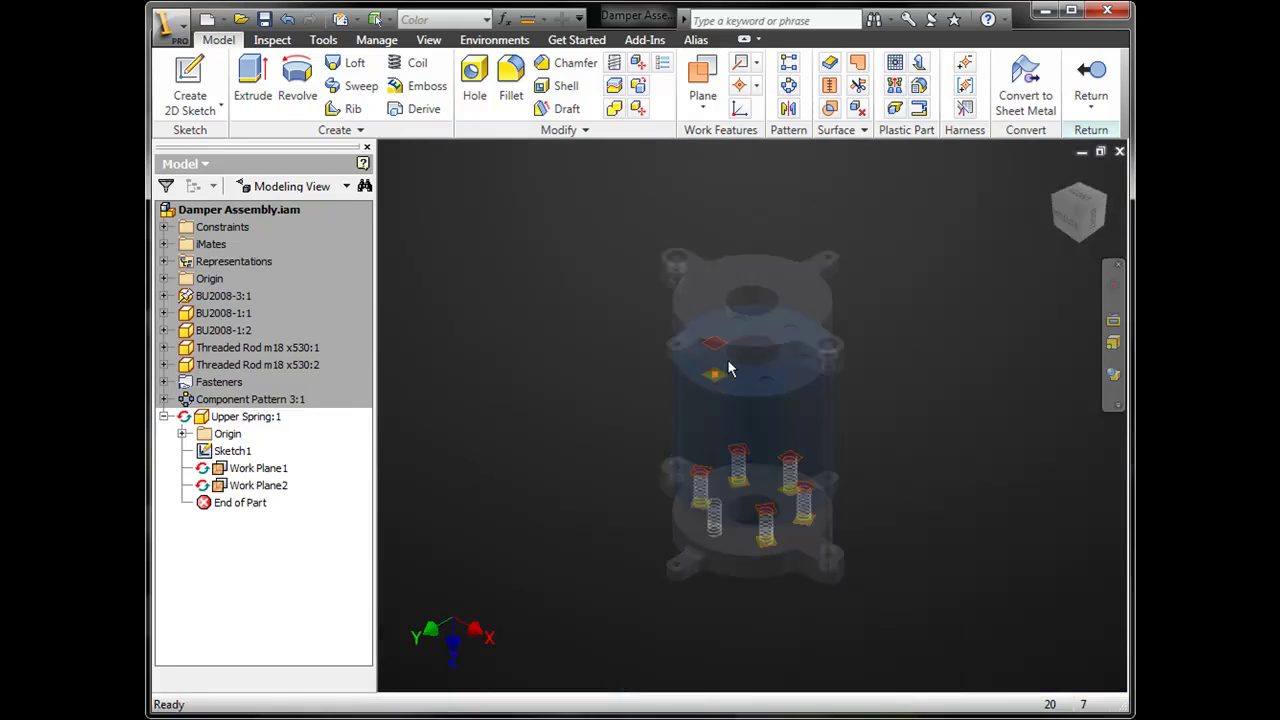
{"action": "scroll", "coordinate": [727, 359], "scroll_direction": "up", "scroll_amount": 4}
{"action": "scroll", "coordinate": [600, 308], "scroll_direction": "up", "scroll_amount": 2}
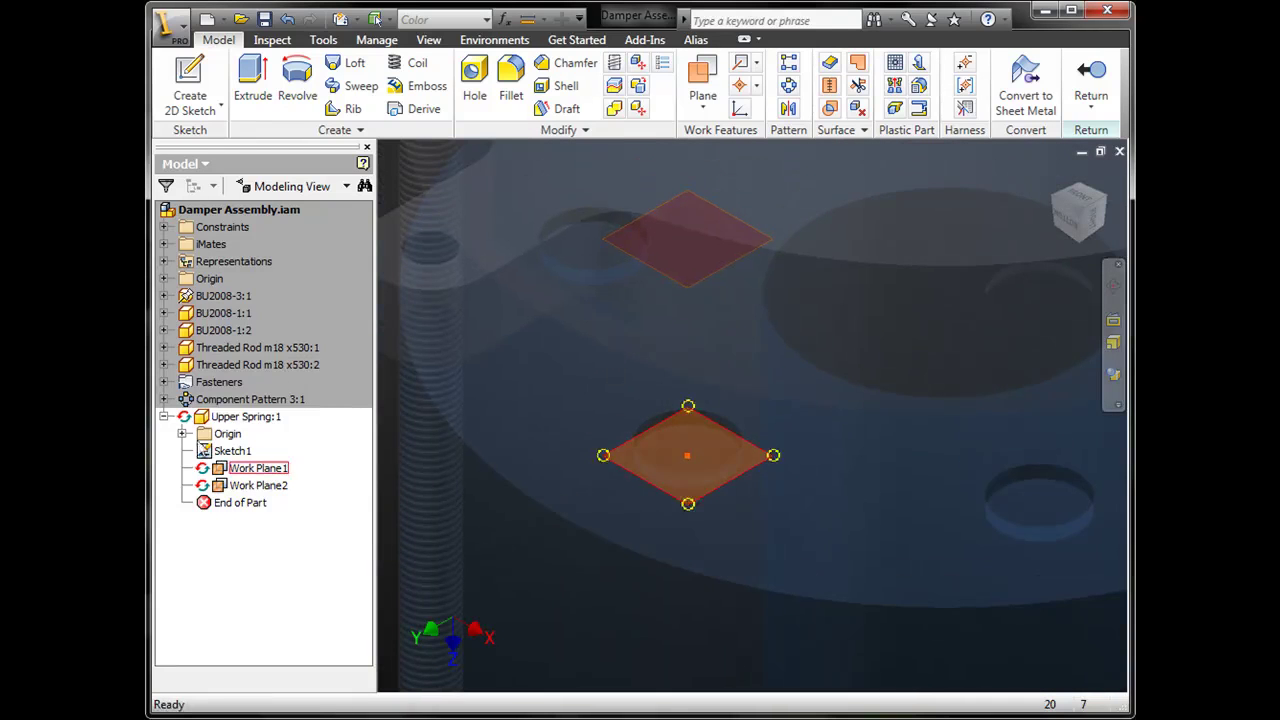
{"action": "left_click", "coordinate": [182, 433]}
{"action": "left_click", "coordinate": [240, 451]}
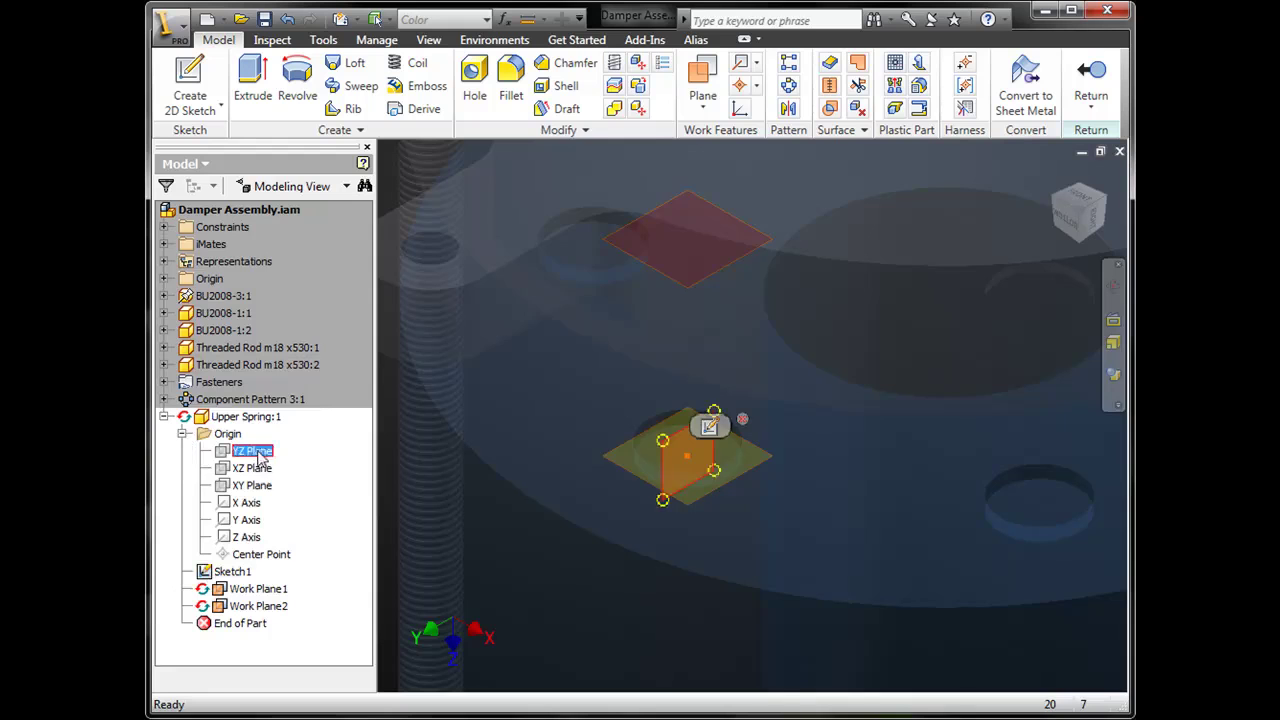
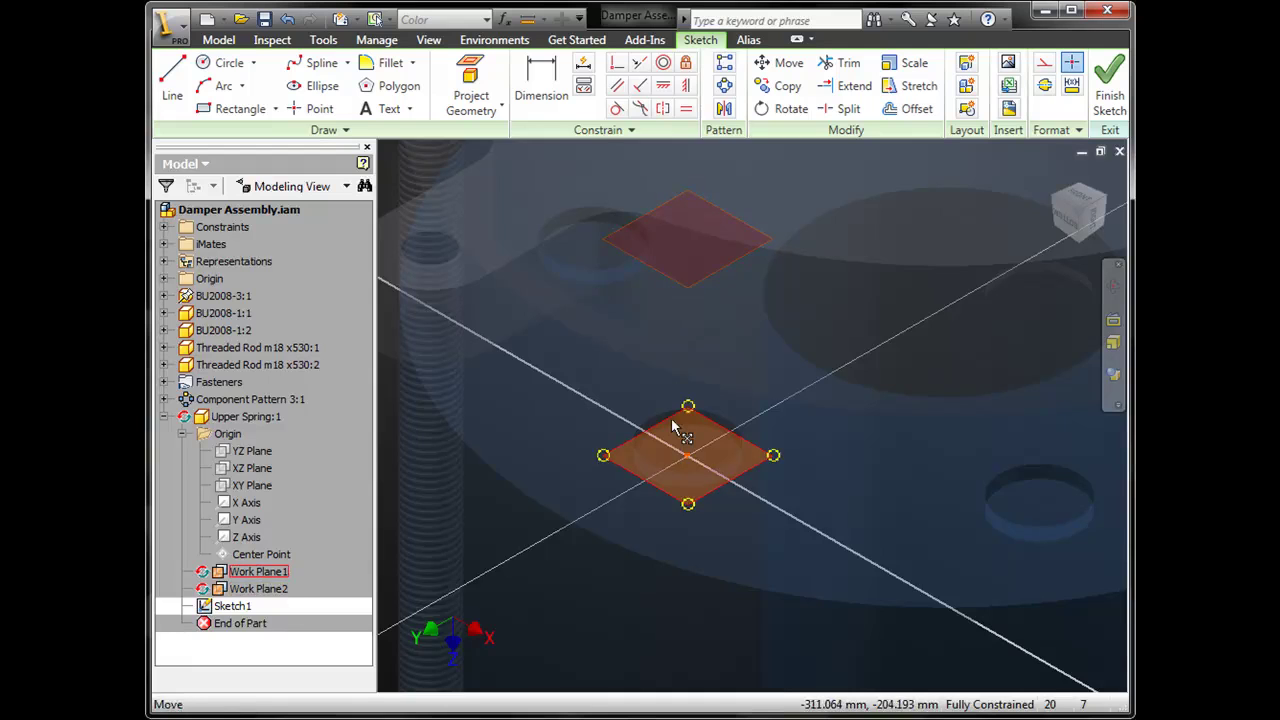
Undo the last sketch change and delete the empty Sketch1 from the Upper Spring part.
{"action": "left_click", "coordinate": [287, 19]}
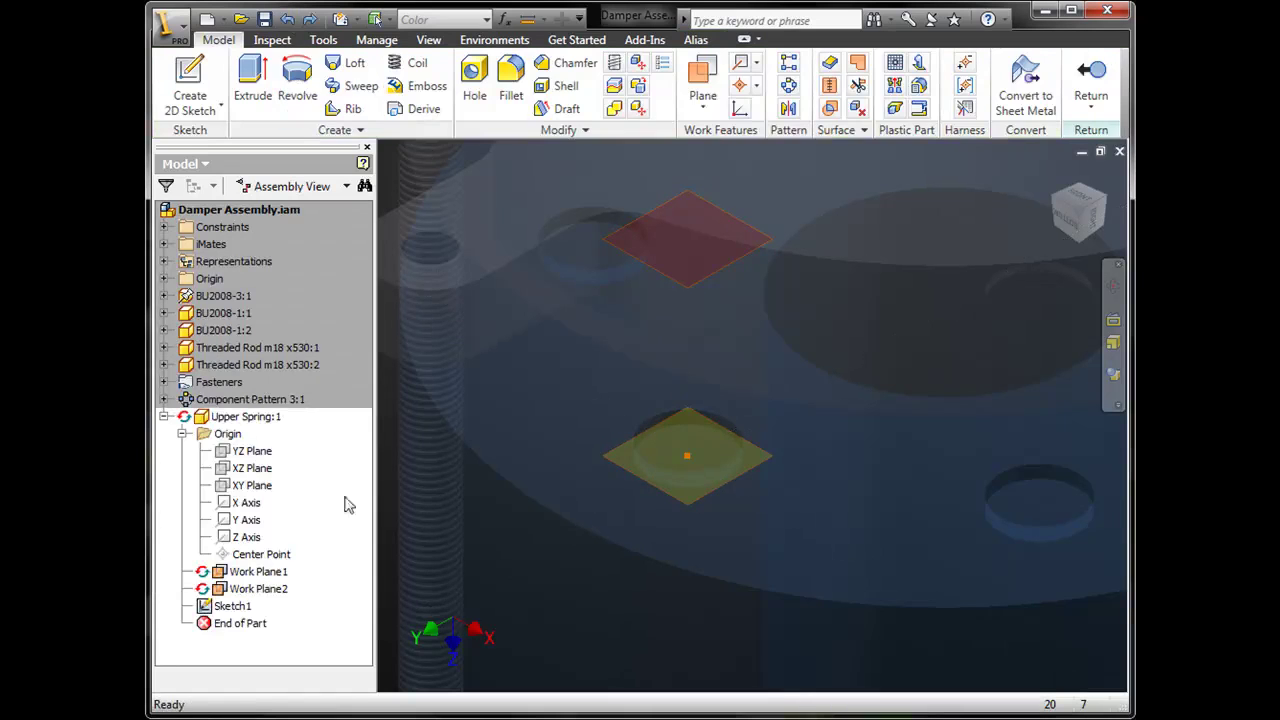
{"action": "right_click", "coordinate": [240, 607]}
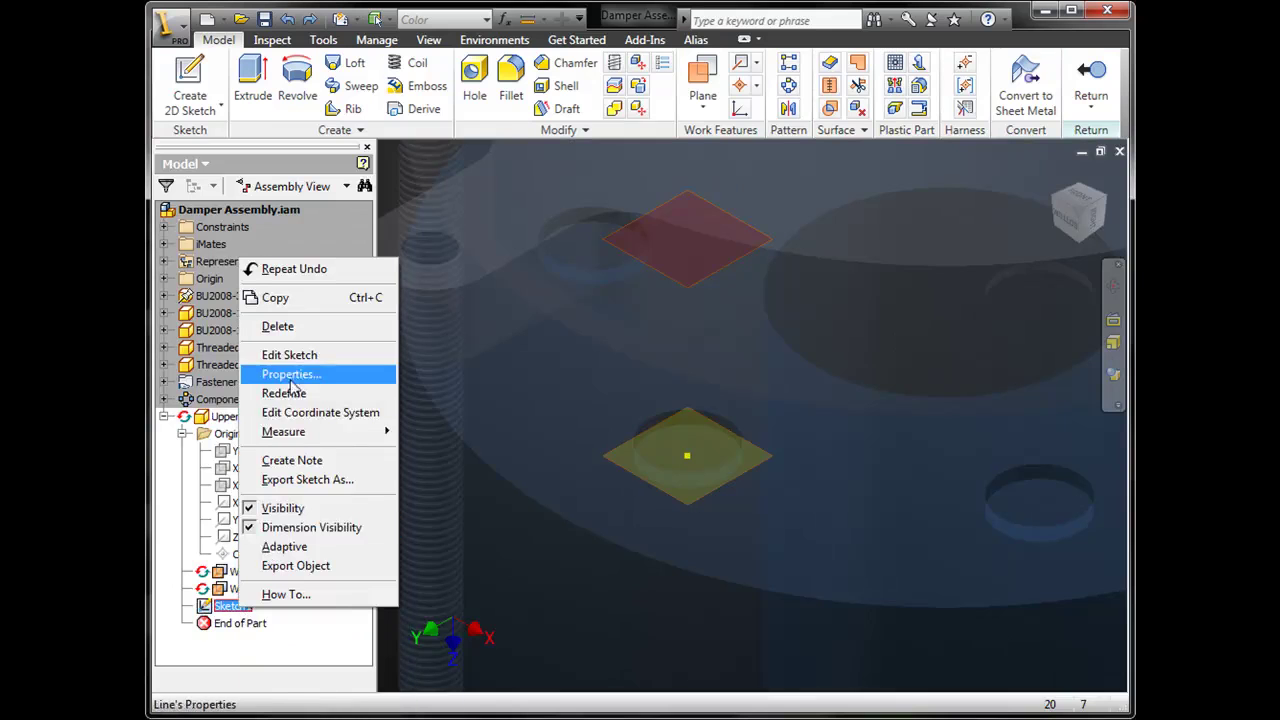
{"action": "left_click", "coordinate": [284, 326]}
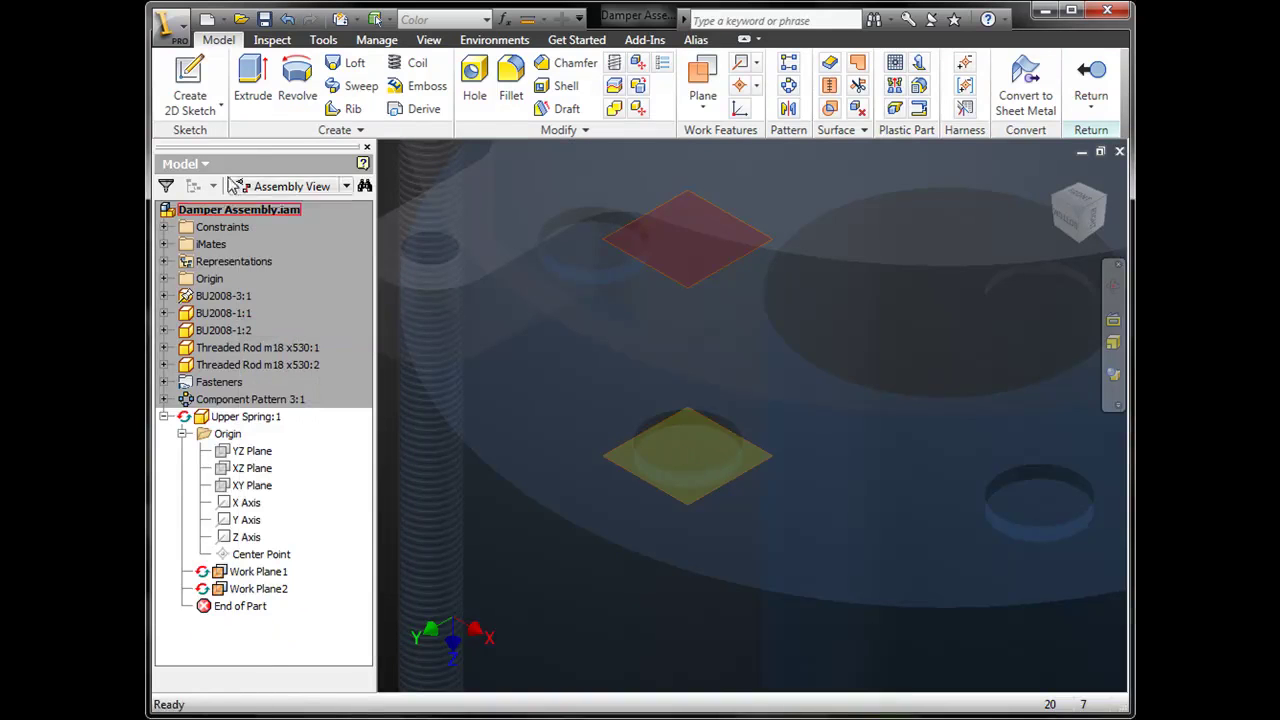
Start a new sketch on the Upper Spring's YZ plane and project both work planes into it as lines.
{"action": "left_click", "coordinate": [195, 92]}
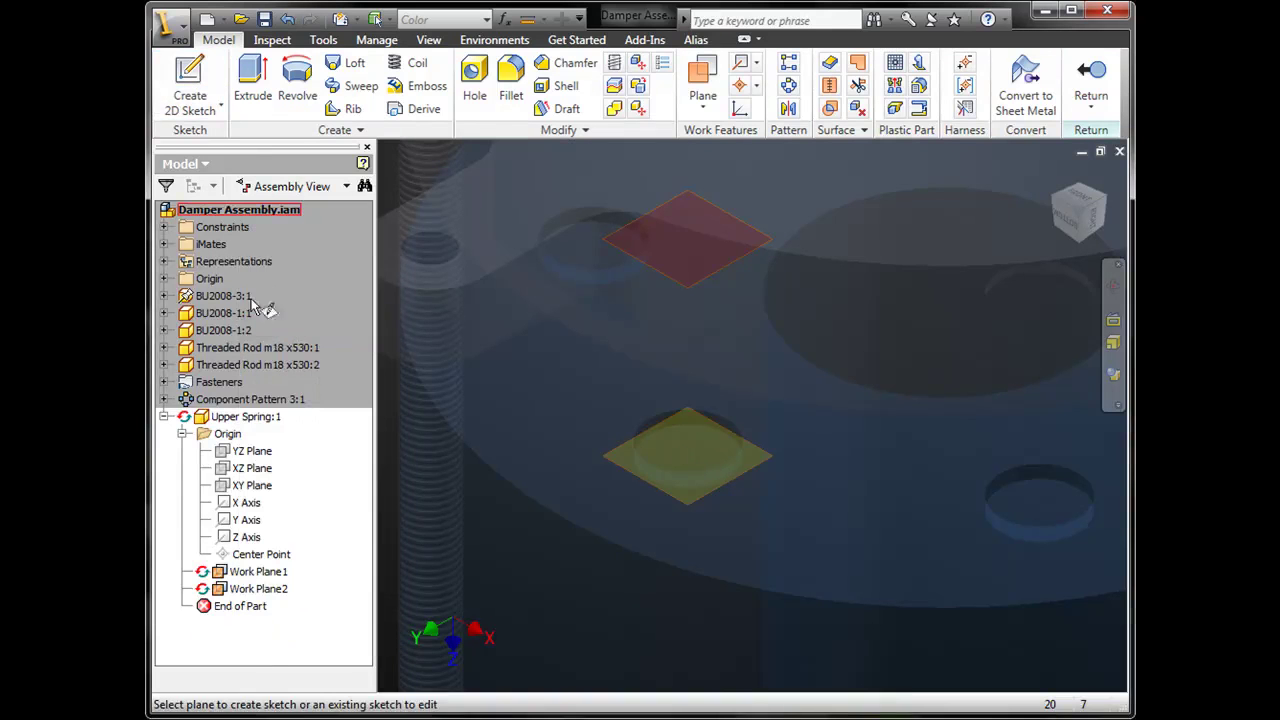
{"action": "left_click", "coordinate": [260, 457]}
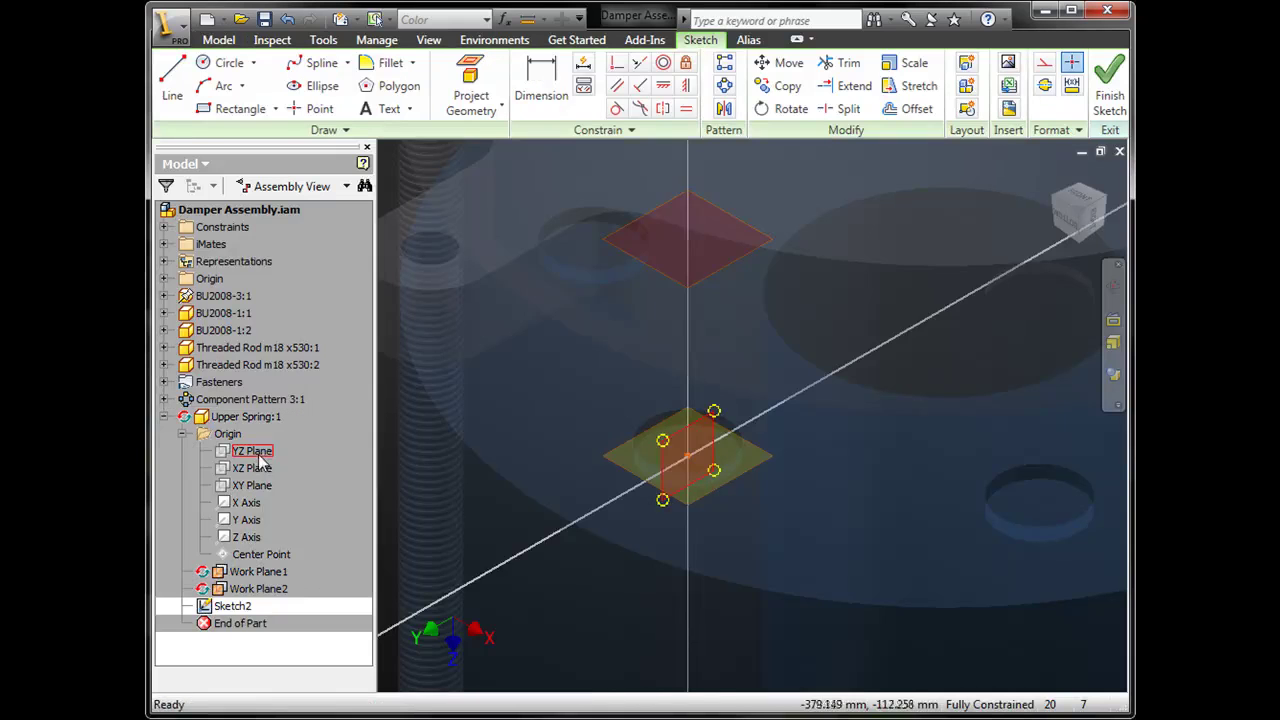
{"action": "scroll", "coordinate": [692, 480], "scroll_direction": "down", "scroll_amount": 4}
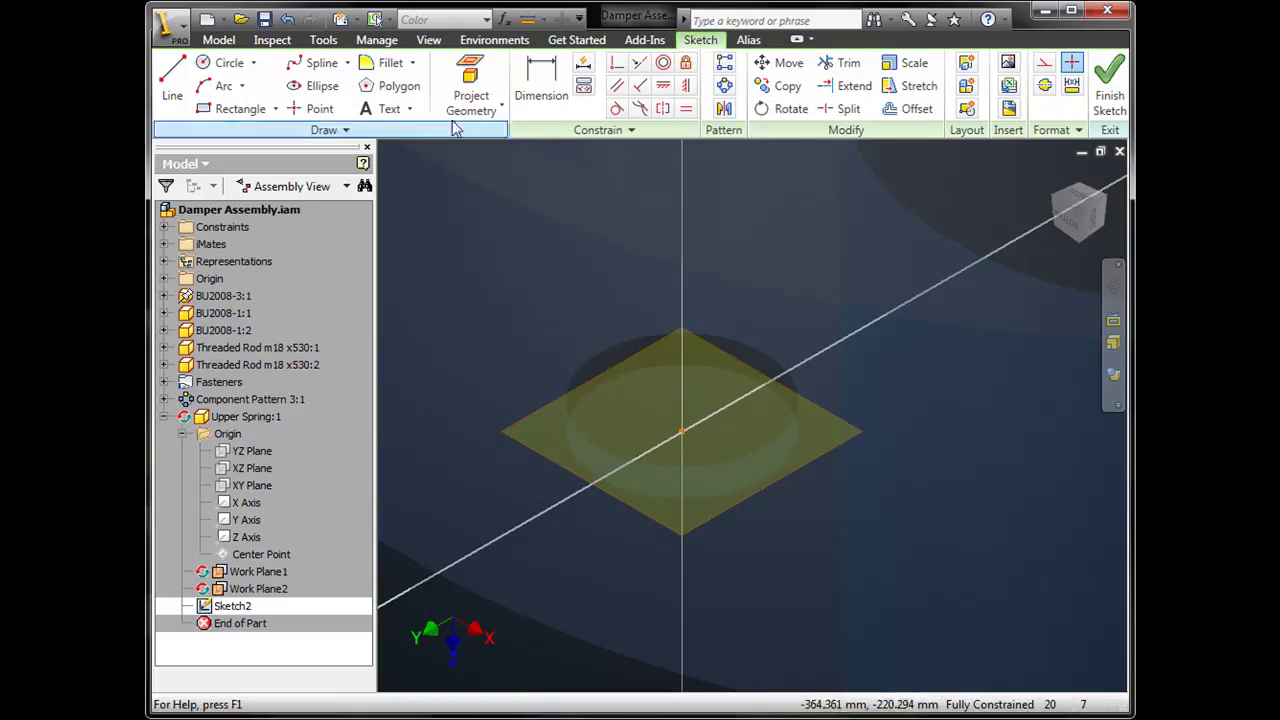
{"action": "left_click", "coordinate": [495, 105]}
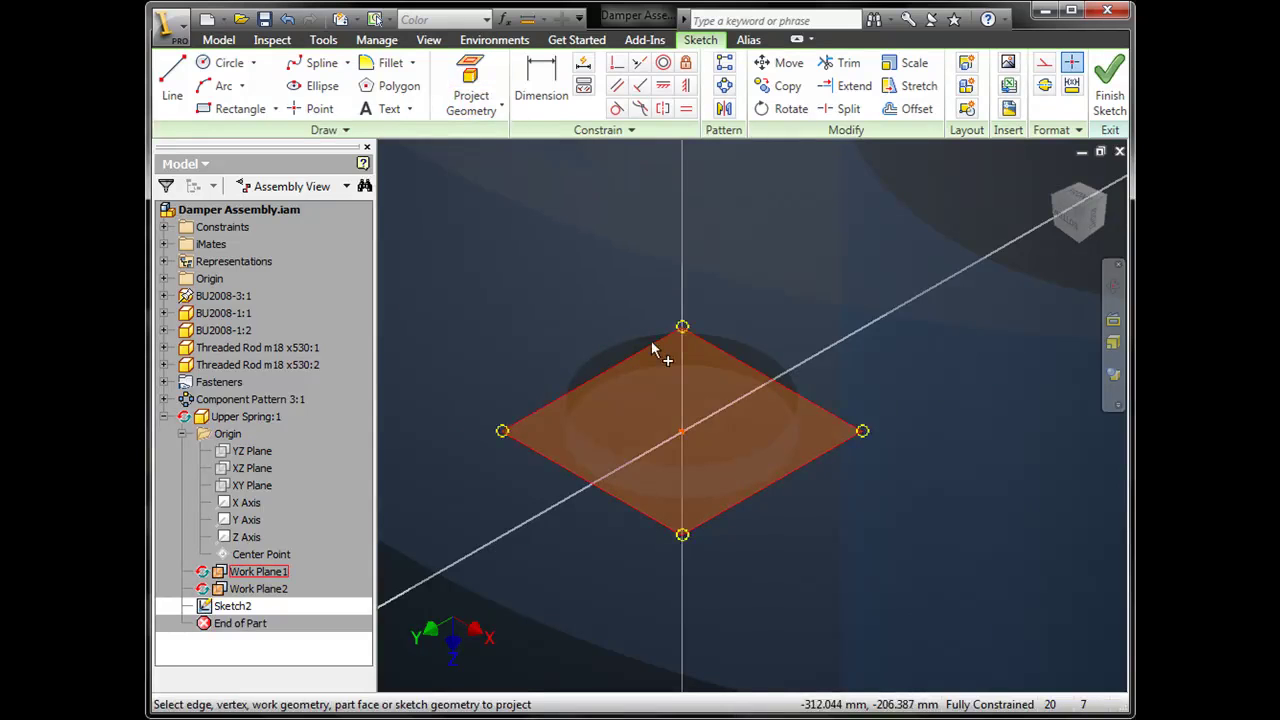
{"action": "left_click", "coordinate": [636, 503]}
{"action": "scroll", "coordinate": [583, 530], "scroll_direction": "up", "scroll_amount": 3}
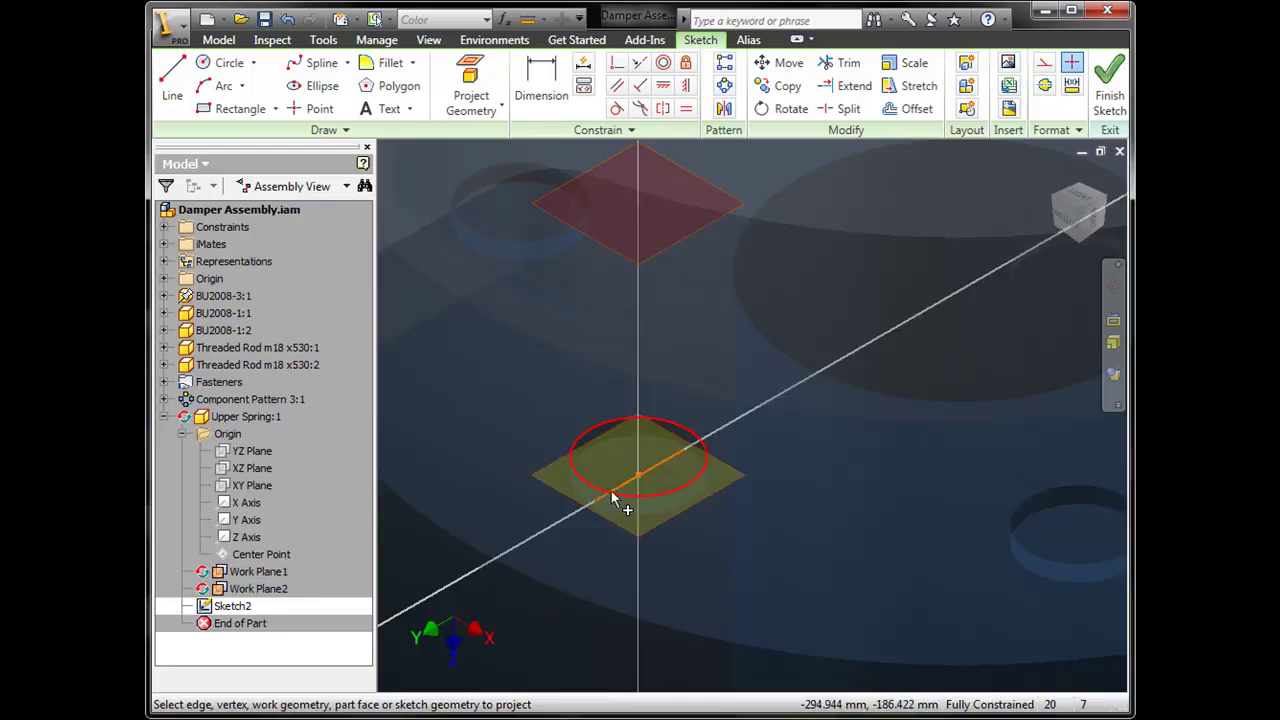
{"action": "scroll", "coordinate": [605, 525], "scroll_direction": "up", "scroll_amount": 3}
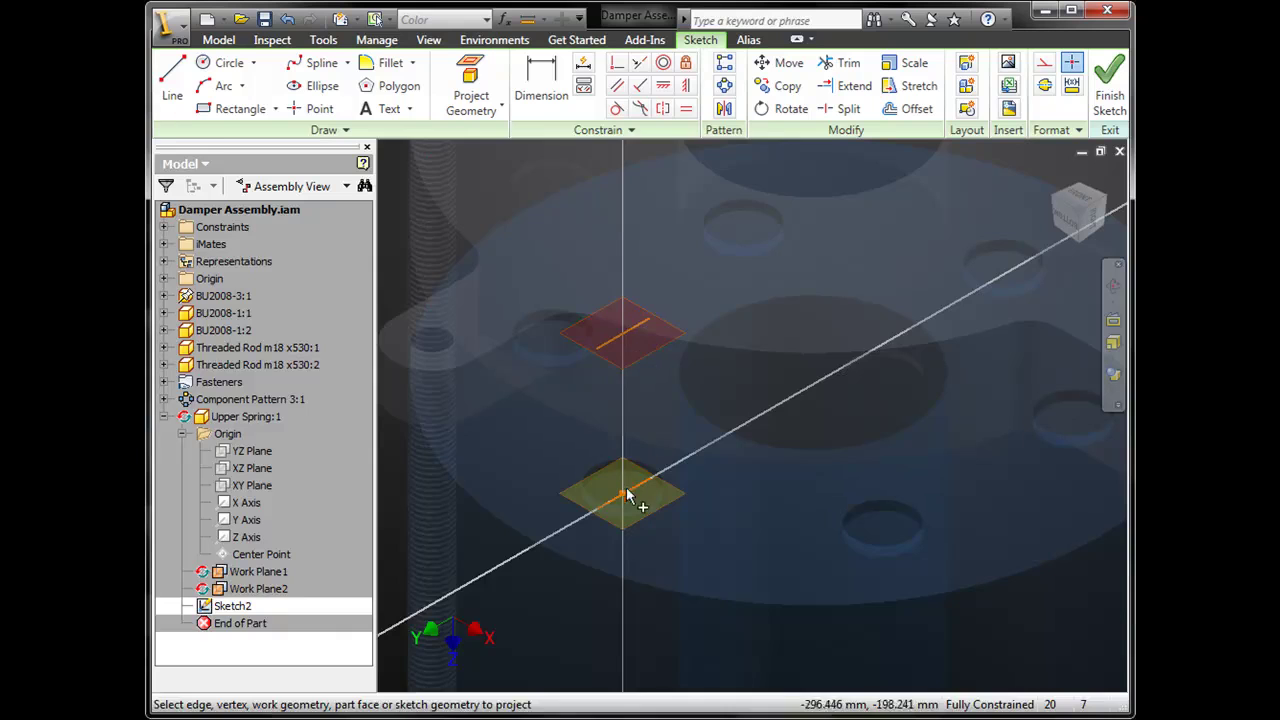
Add a driven dimension for the distance between the two projected work plane lines.
{"action": "left_click", "coordinate": [537, 78]}
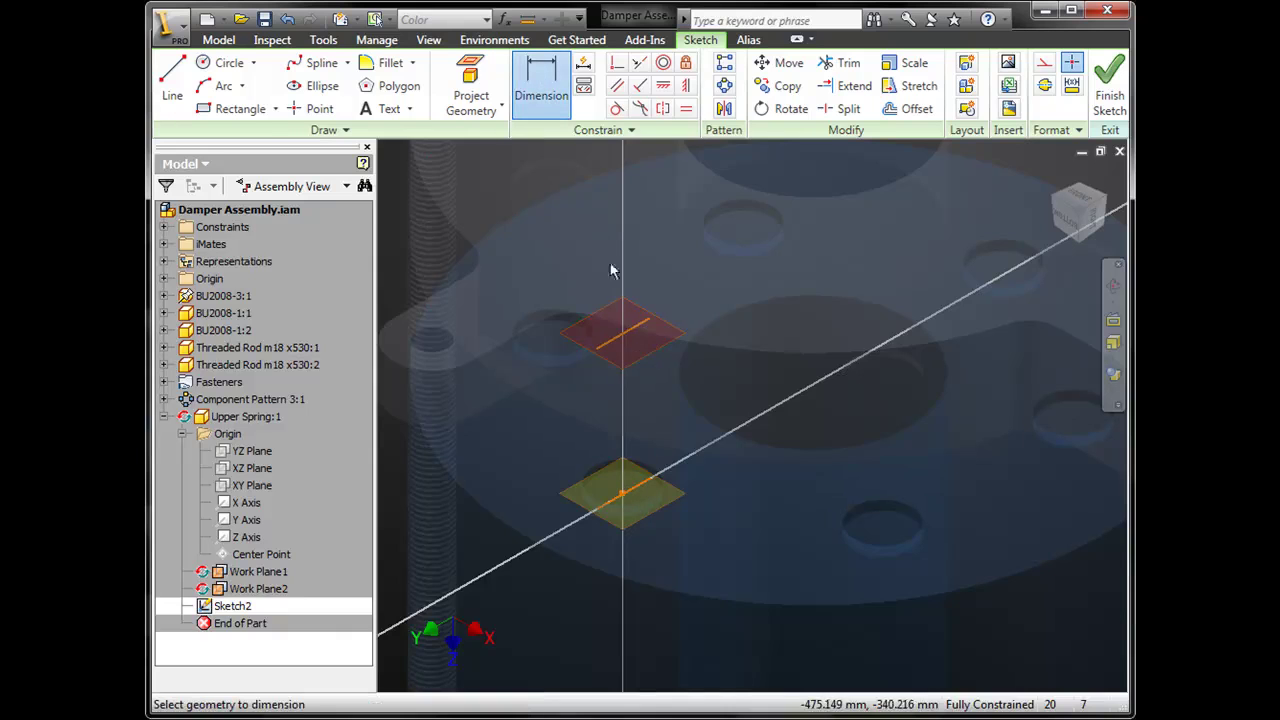
{"action": "left_click", "coordinate": [620, 342]}
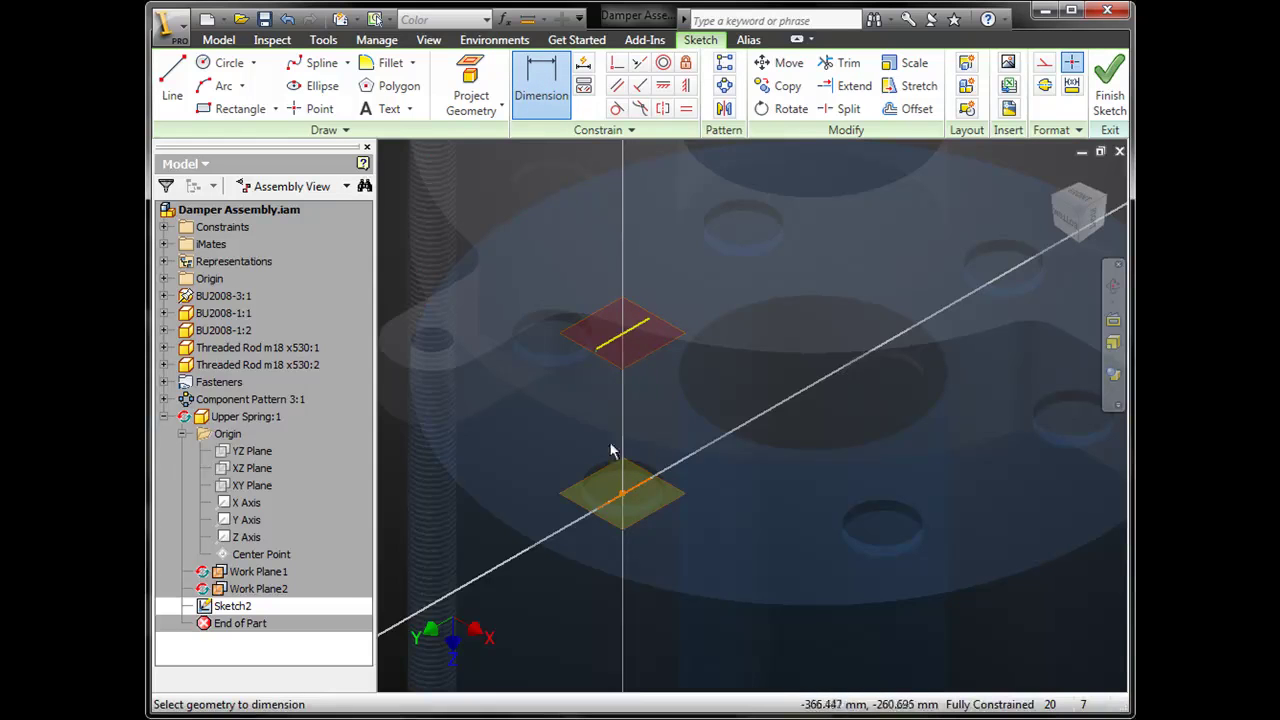
{"action": "left_click", "coordinate": [618, 510]}
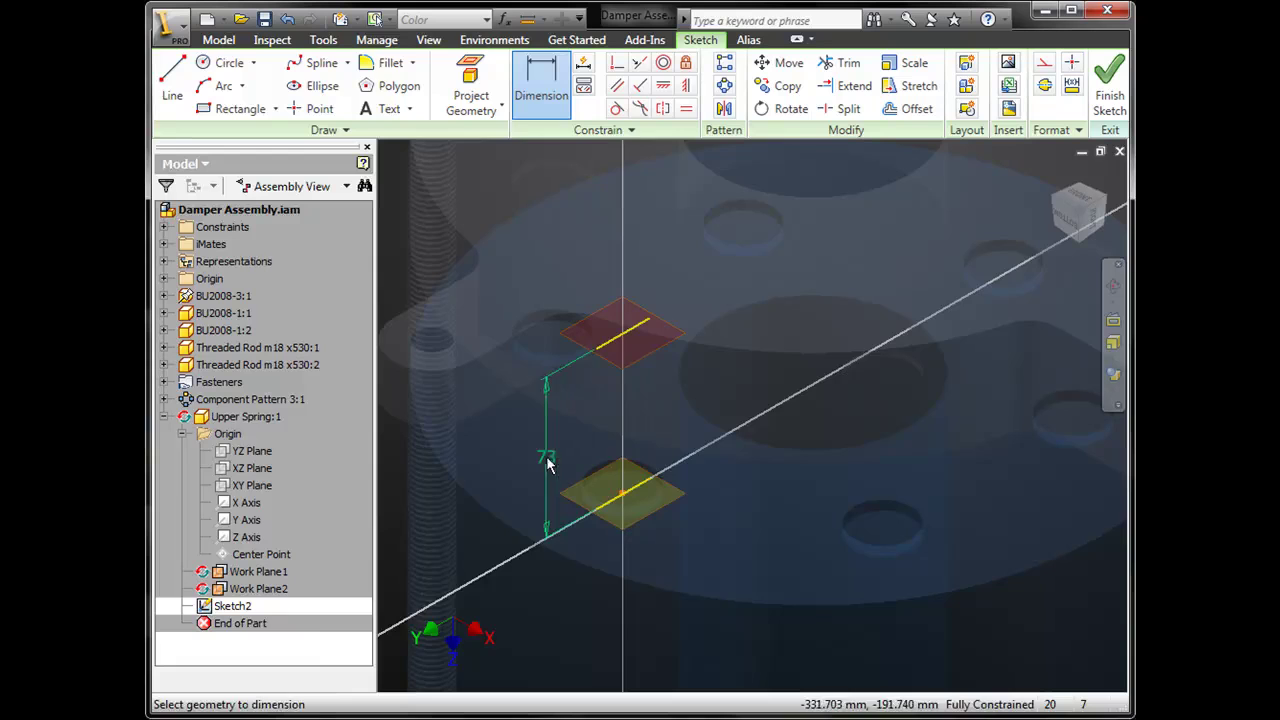
{"action": "left_click", "coordinate": [543, 463]}
{"action": "left_click_drag", "start_coordinate": [378, 64], "coordinate": [557, 262]}
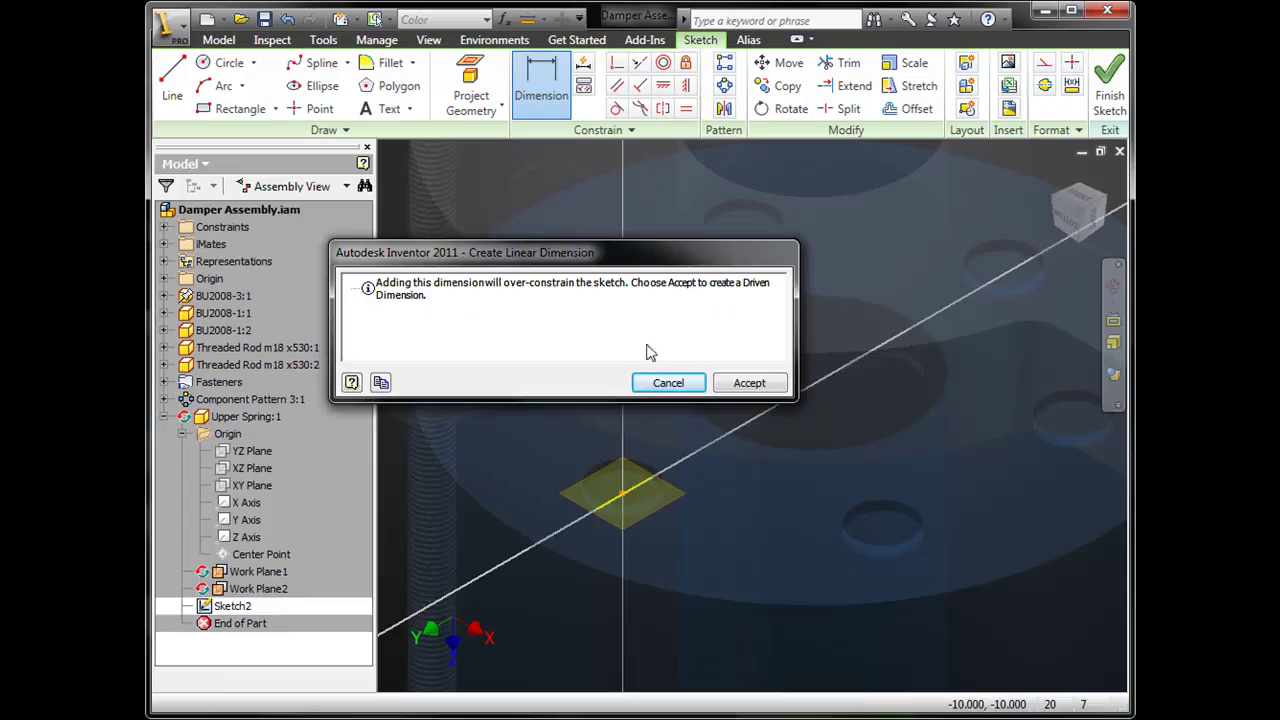
{"action": "left_click", "coordinate": [745, 386]}
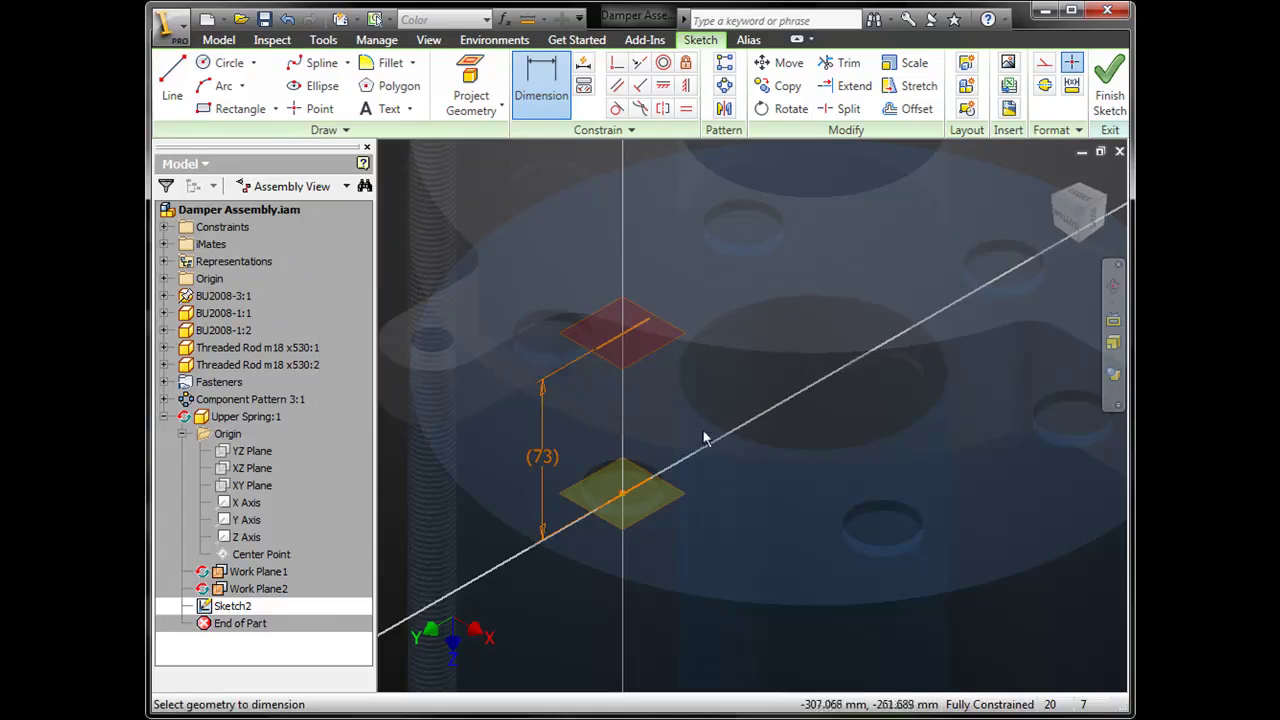
{"action": "left_click", "coordinate": [547, 462]}
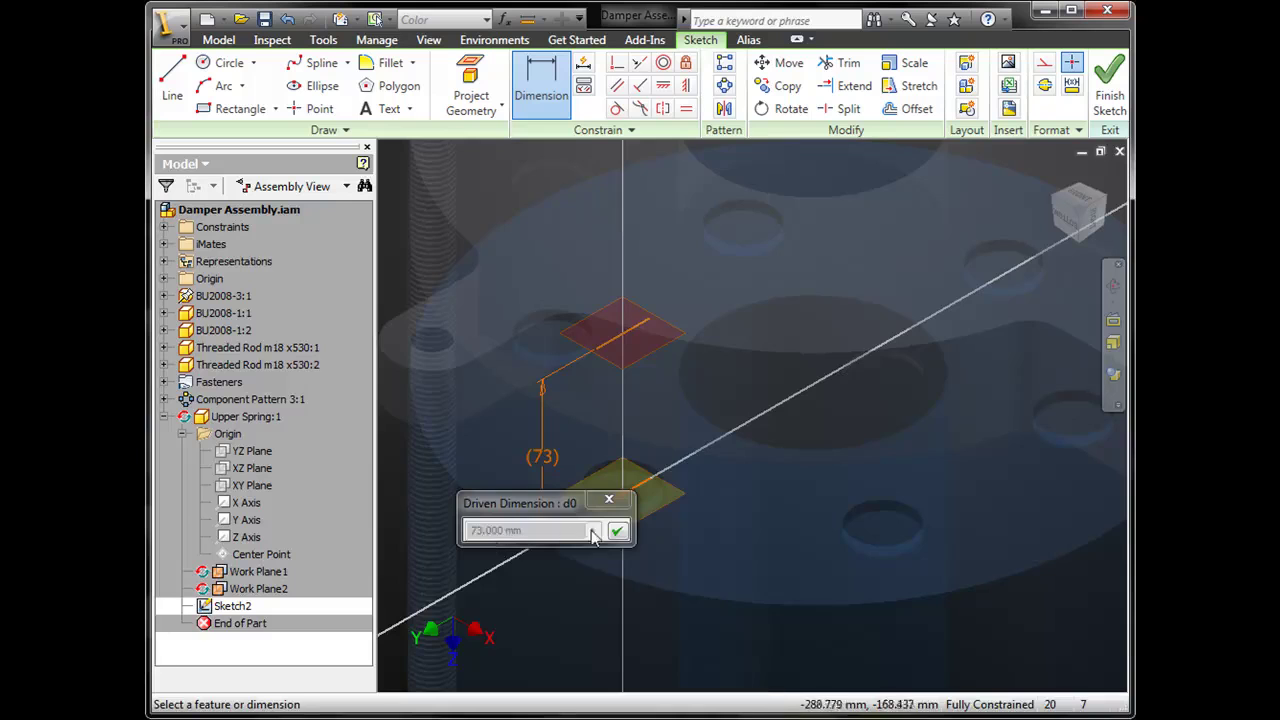
{"action": "left_click", "coordinate": [608, 499]}
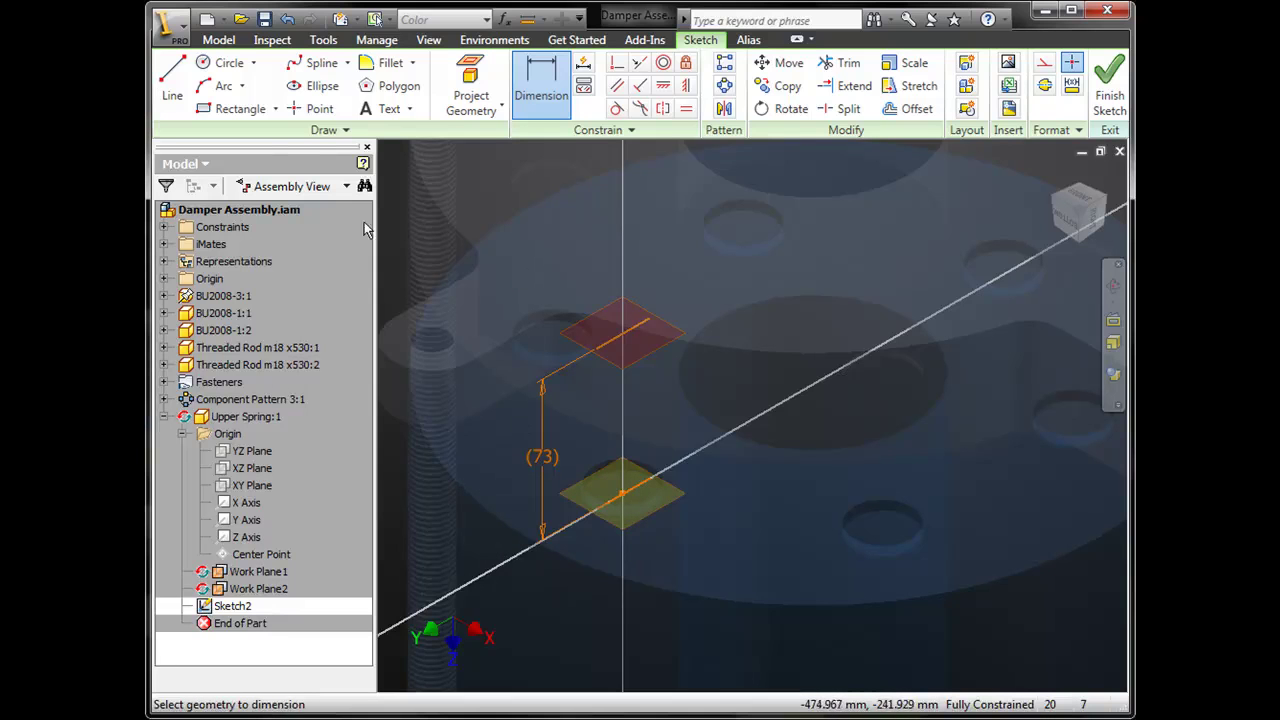
Draw a circle about 4.4 mm in diameter, centred on the projected Work Plane1 line about 6.8 mm from the origin.
{"action": "left_click", "coordinate": [228, 62]}
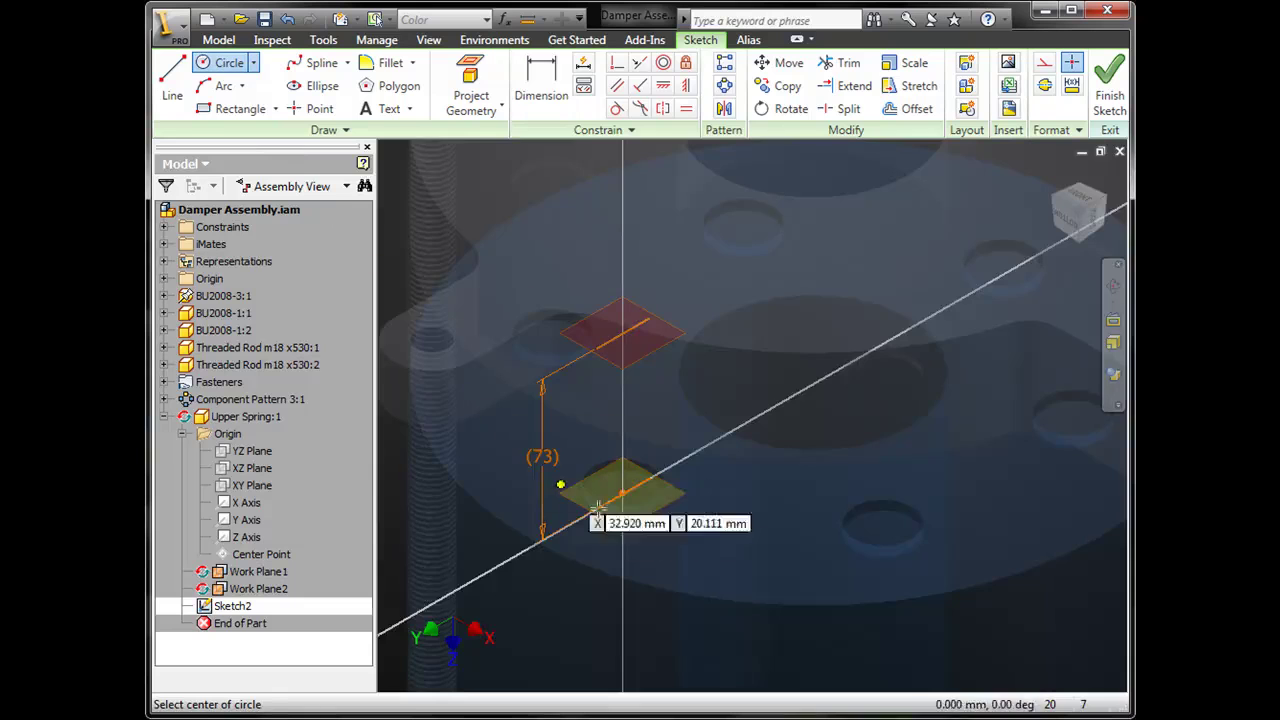
{"action": "scroll", "coordinate": [600, 500], "scroll_direction": "down", "scroll_amount": 4}
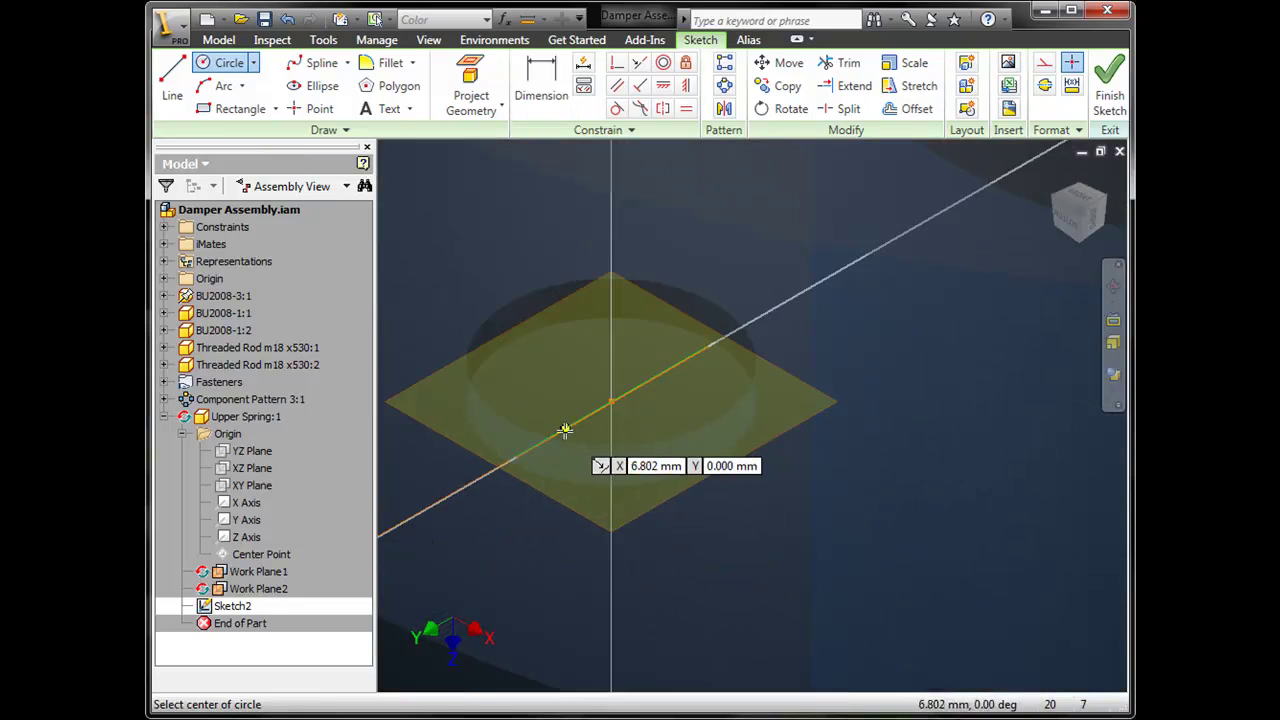
{"action": "left_click", "coordinate": [565, 430]}
{"action": "left_click", "coordinate": [569, 444]}
{"action": "right_click", "coordinate": [601, 465]}
{"action": "left_click", "coordinate": [618, 470]}
Dimension the circle's diameter as 3 mm.
{"action": "key", "text": "d"}
{"action": "left_click", "coordinate": [565, 456]}
{"action": "left_click", "coordinate": [598, 472]}
{"action": "type", "text": "3"}
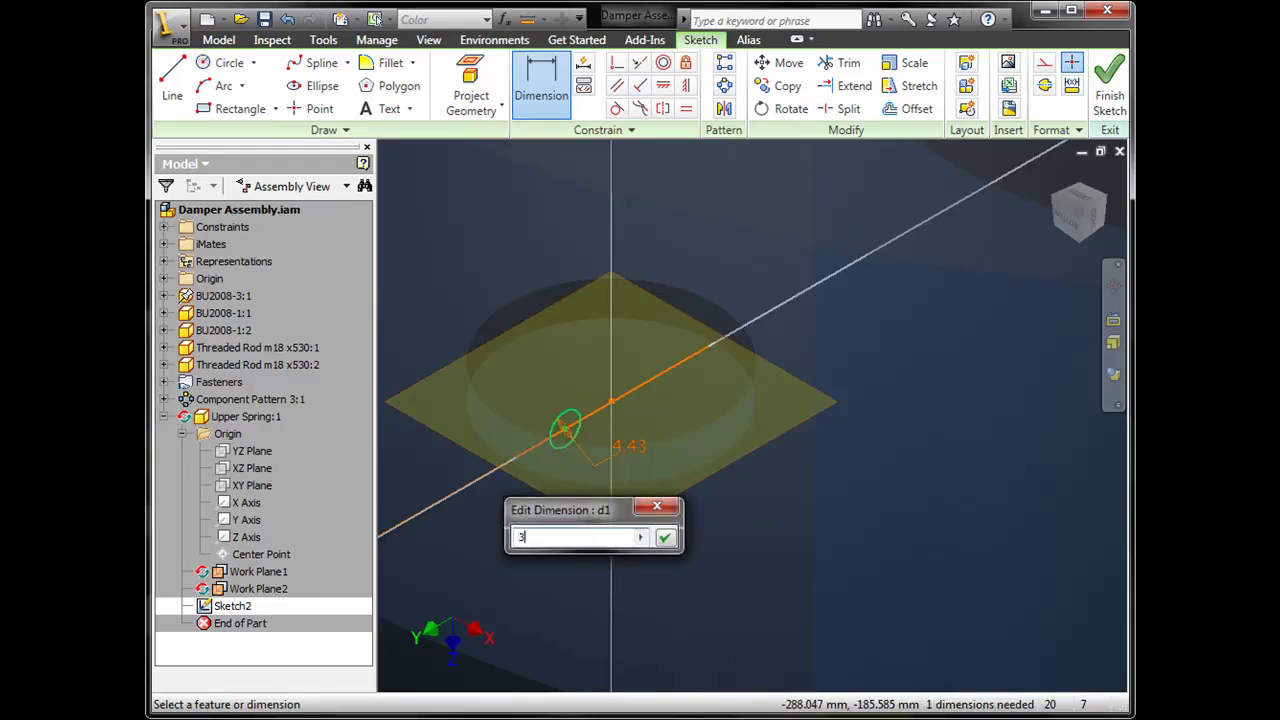
{"action": "key", "text": "Return"}
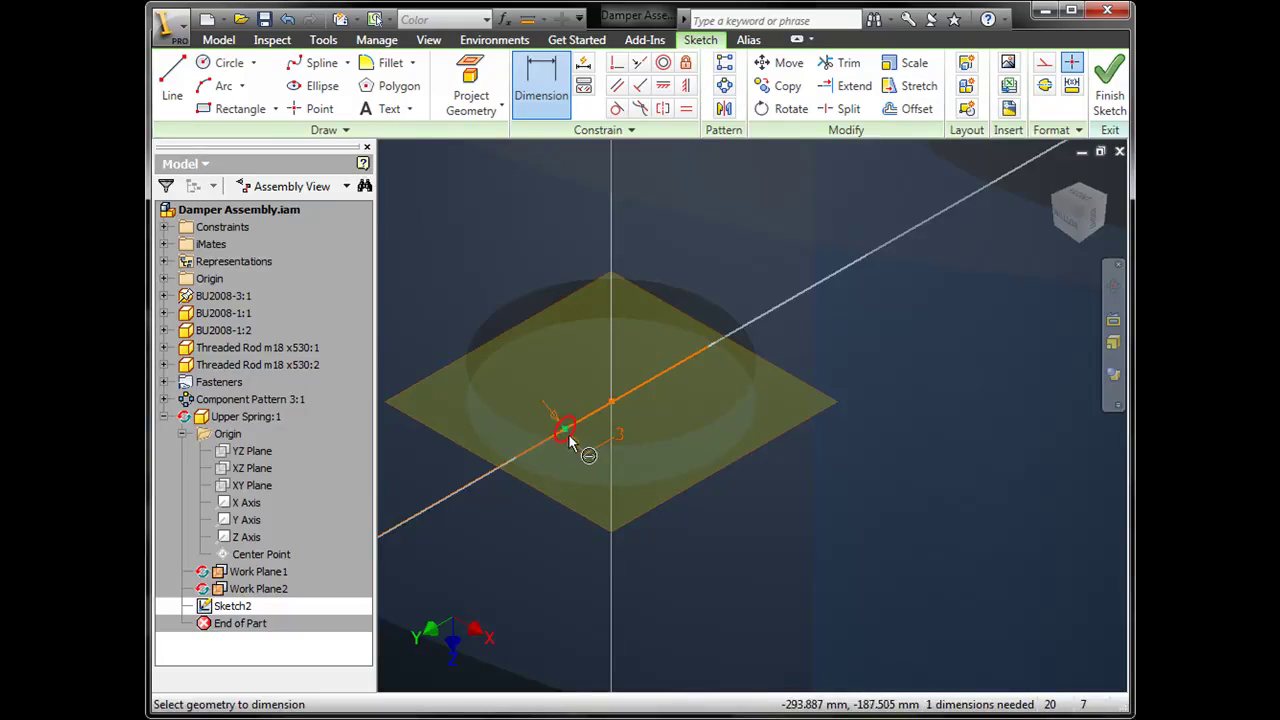
Dimension the distance from the circle's centre to the part's centre point as 12.5 mm.
{"action": "left_click", "coordinate": [567, 434]}
{"action": "left_click", "coordinate": [611, 401]}
{"action": "left_click", "coordinate": [519, 373]}
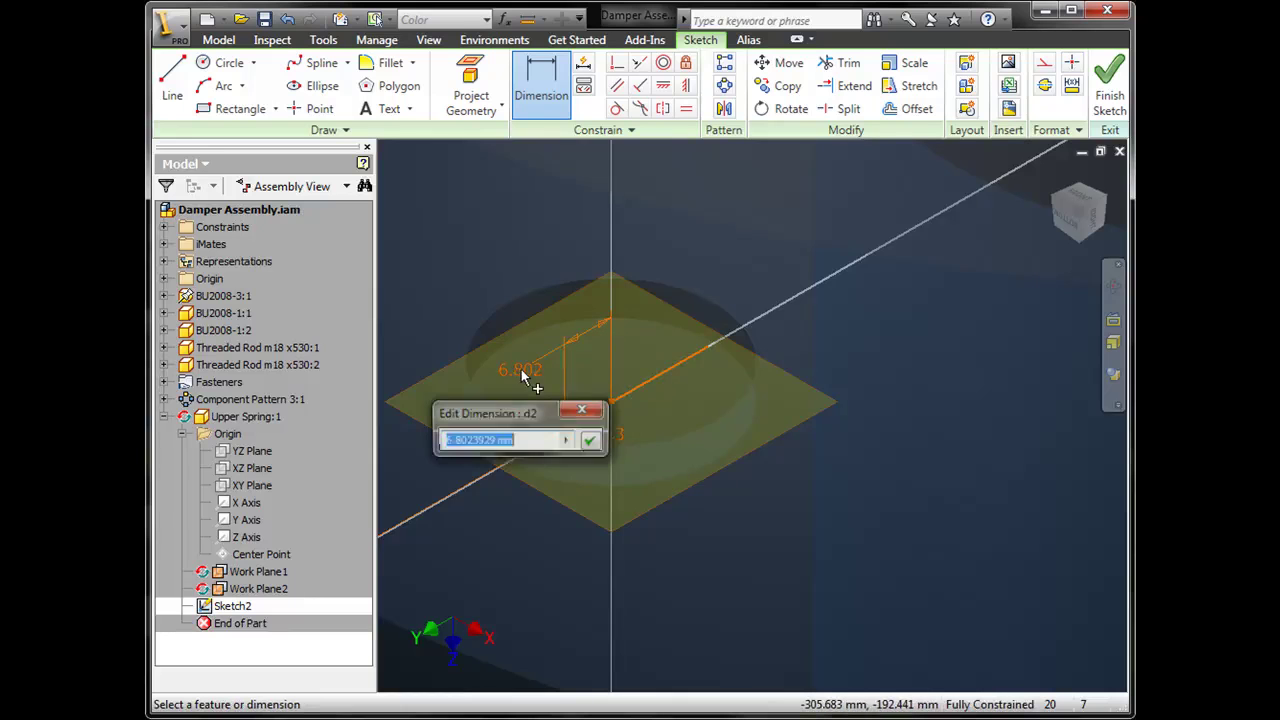
{"action": "type", "text": "12.5"}
{"action": "key", "text": "Return"}
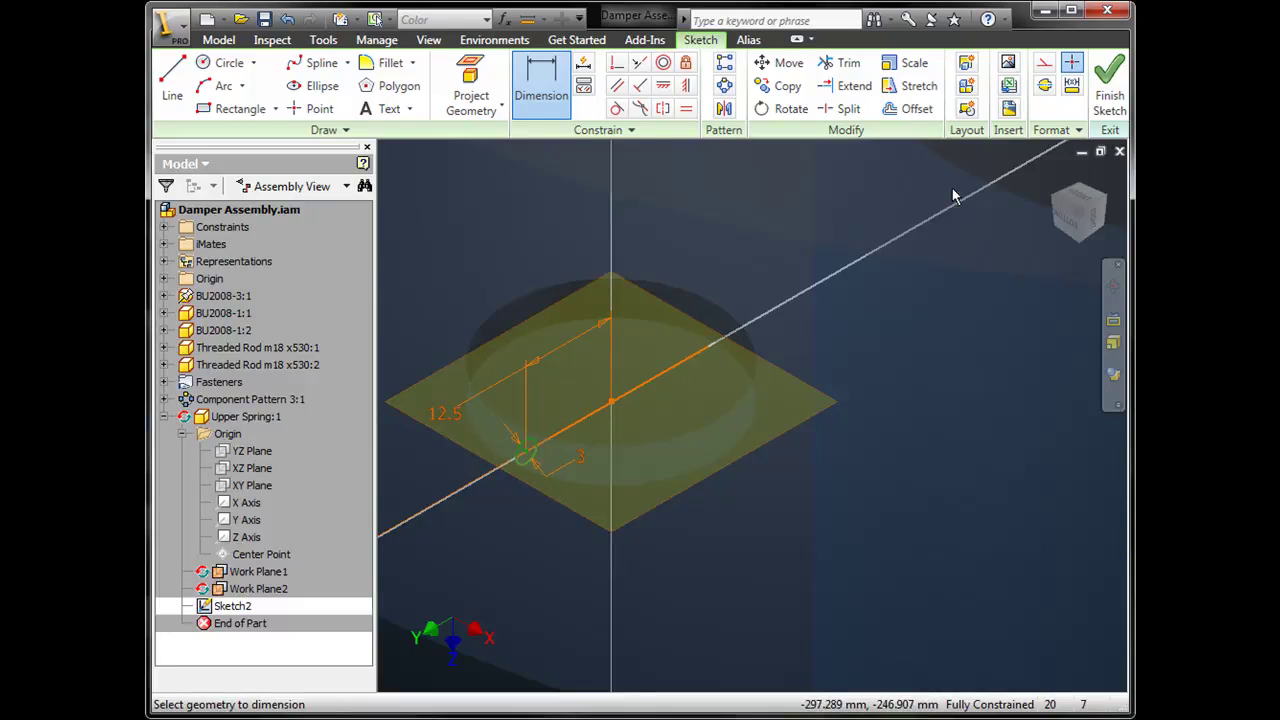
Open the part's parameters and rename the reference parameter d0 as Height.
{"action": "scroll", "coordinate": [615, 330], "scroll_direction": "down", "scroll_amount": 3}
{"action": "middle_click_drag", "start_coordinate": [643, 280], "coordinate": [634, 363]}
{"action": "scroll", "coordinate": [634, 372], "scroll_direction": "up", "scroll_amount": 2}
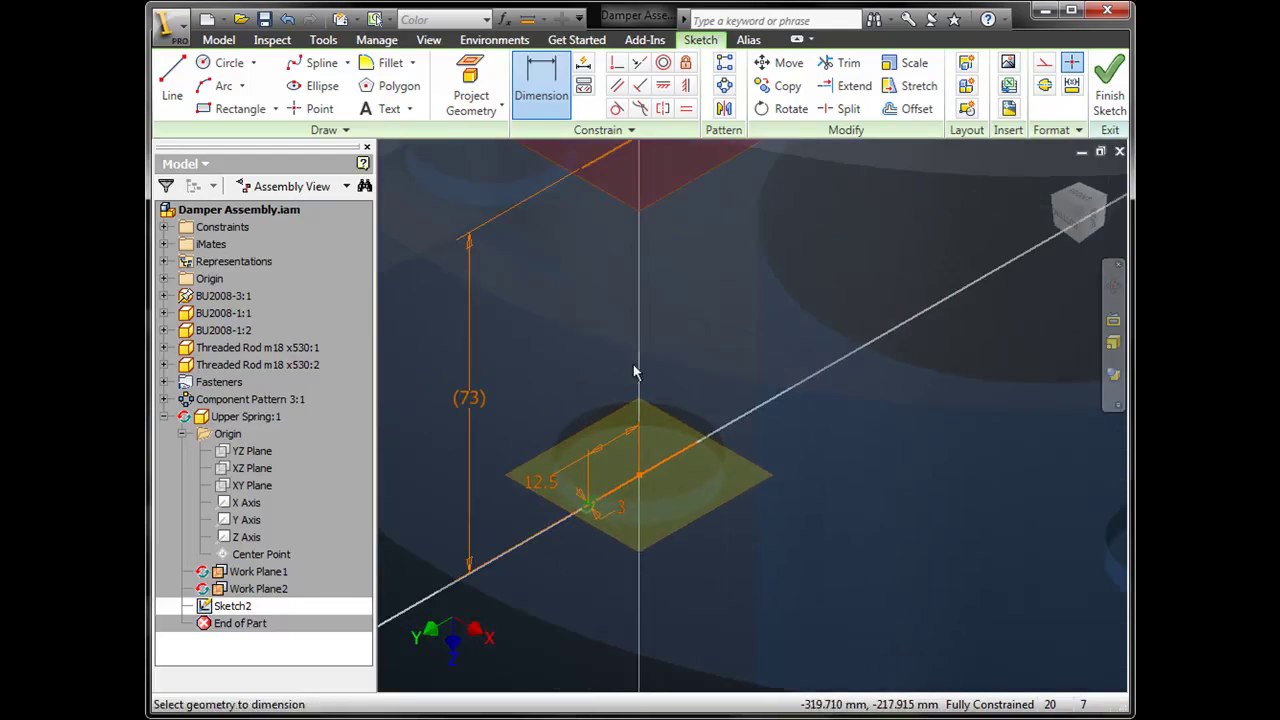
{"action": "left_click", "coordinate": [504, 19]}
{"action": "left_click_drag", "start_coordinate": [640, 229], "coordinate": [440, 104]}
{"action": "mouse_move", "coordinate": [383, 192]}
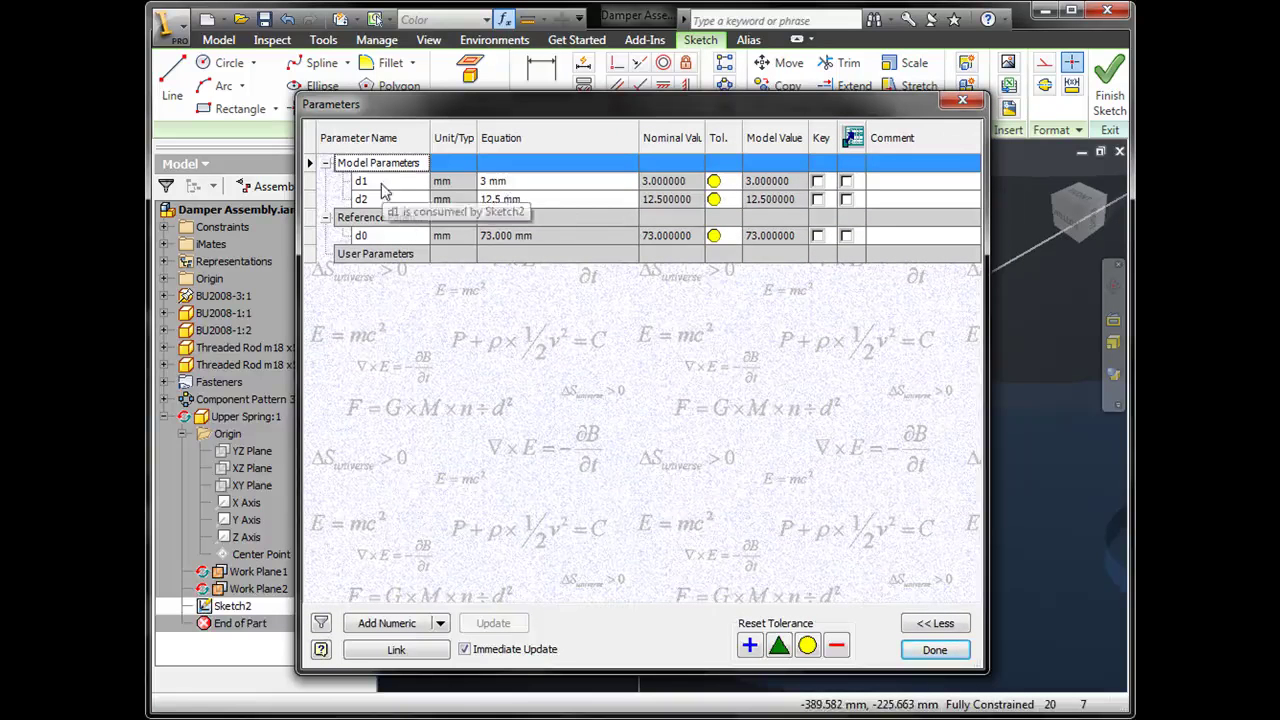
{"action": "left_click", "coordinate": [388, 237]}
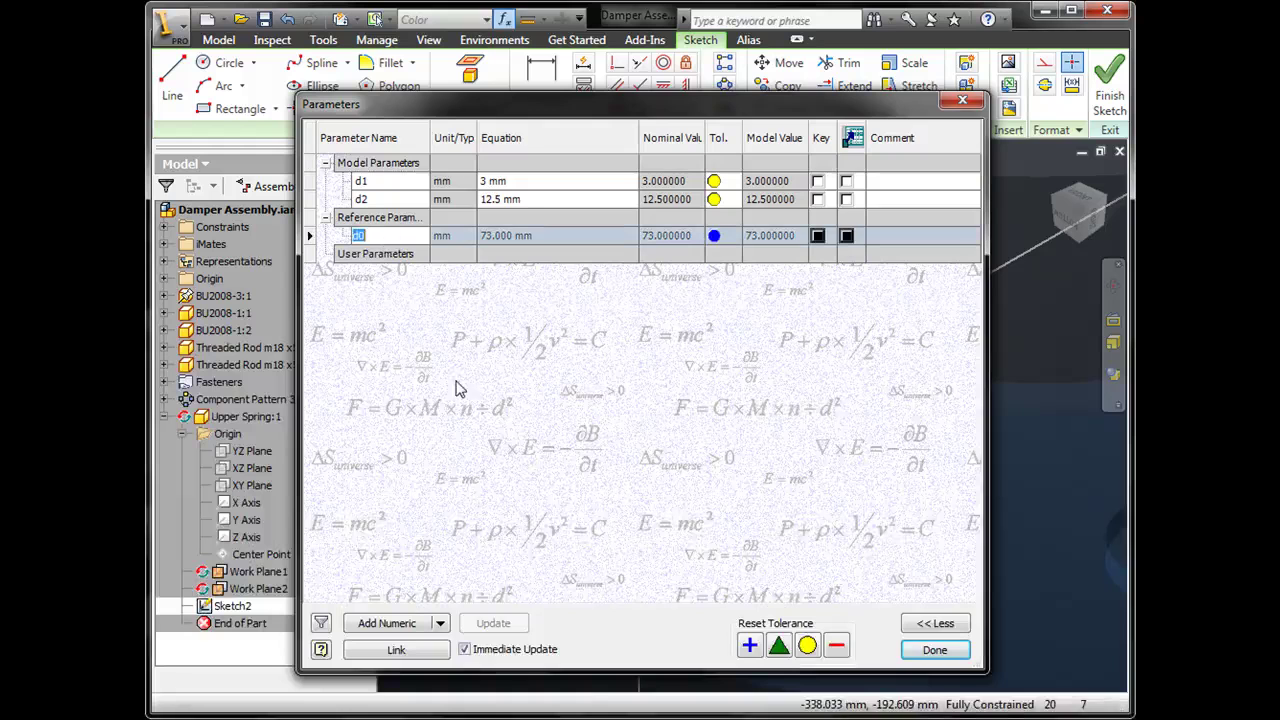
{"action": "type", "text": "Heigh"}
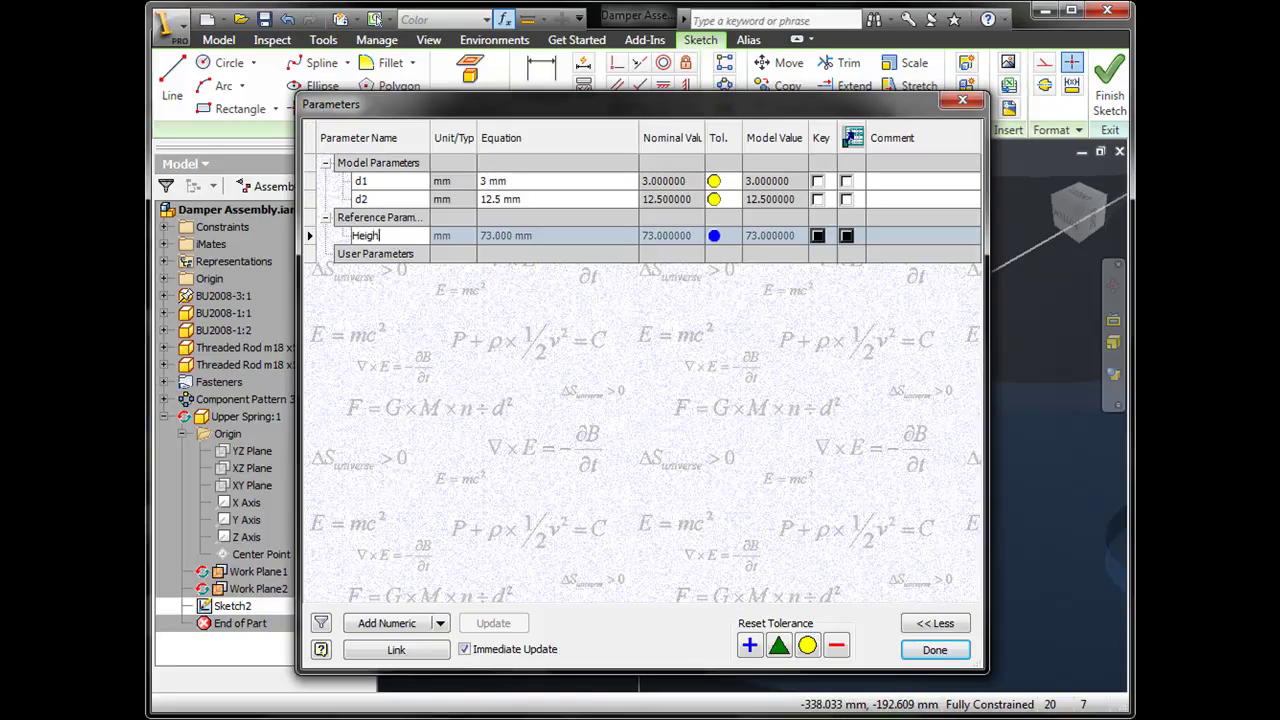
{"action": "type", "text": "t"}
{"action": "key", "text": "Return"}
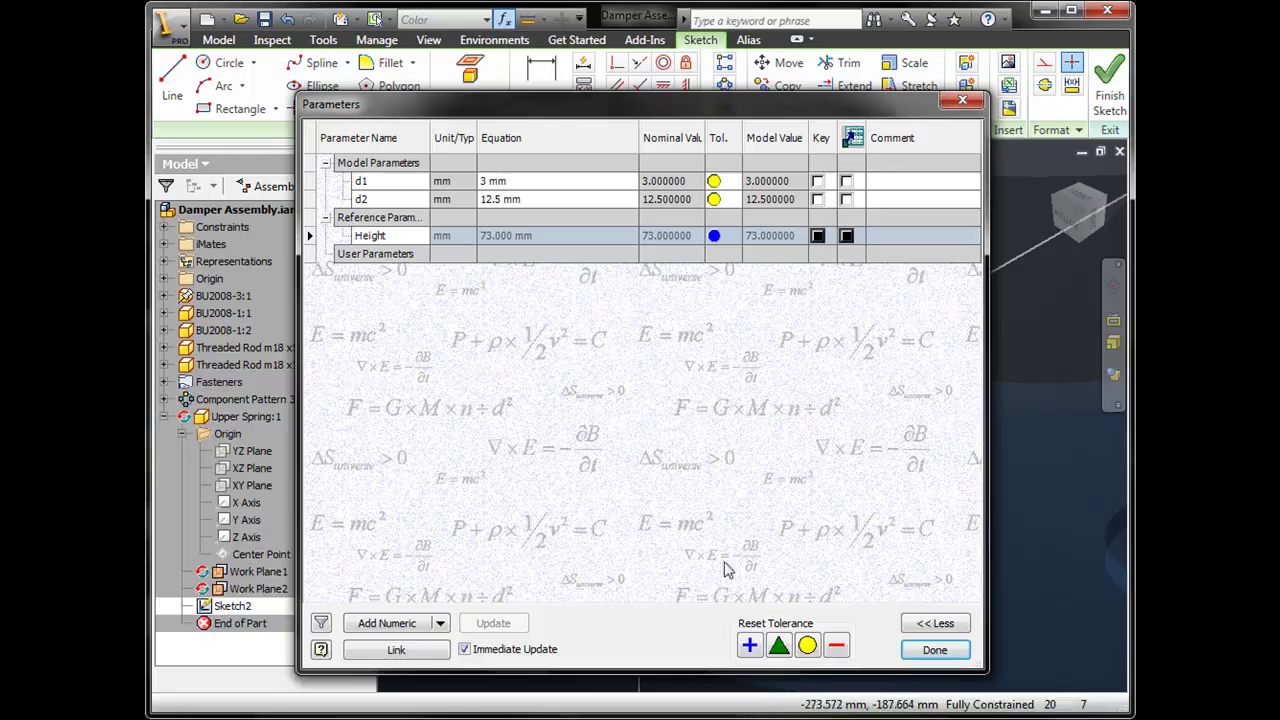
Extend the Height reference parameter's name to Spring_Height and close the parameters.
{"action": "left_click", "coordinate": [377, 238]}
{"action": "left_click", "coordinate": [378, 239]}
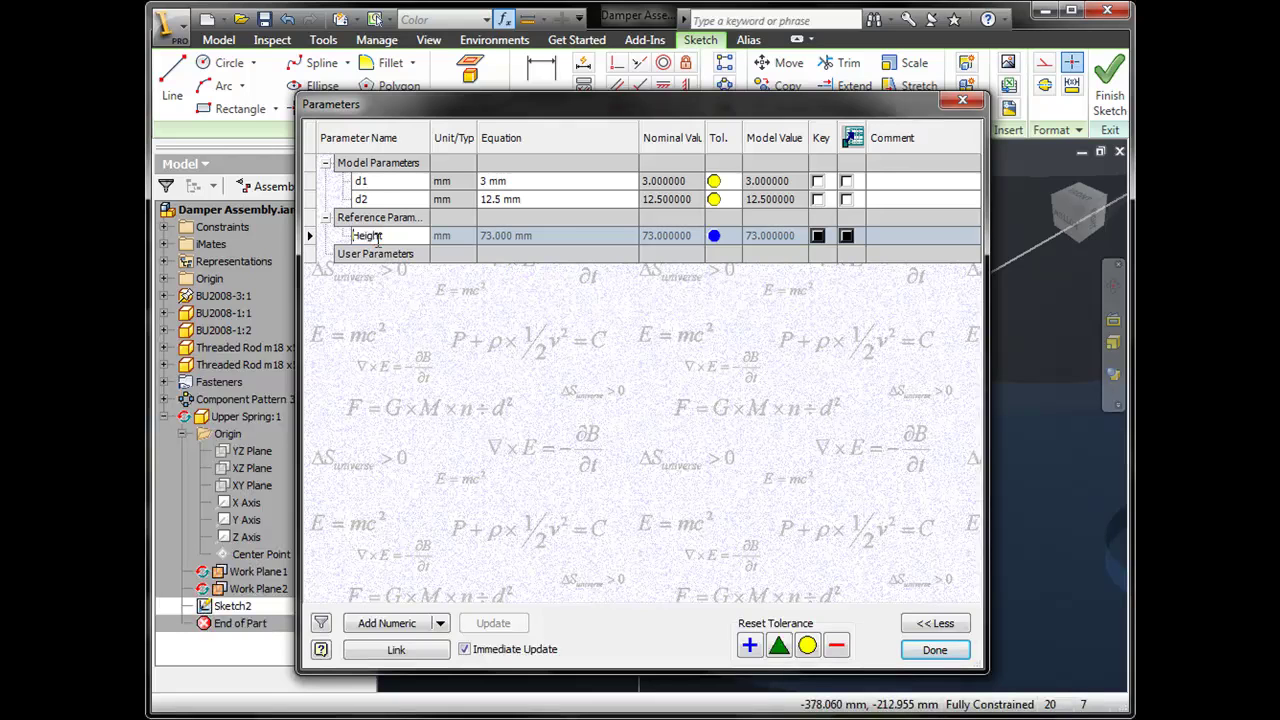
{"action": "type", "text": "Spring_"}
{"action": "key", "text": "Return"}
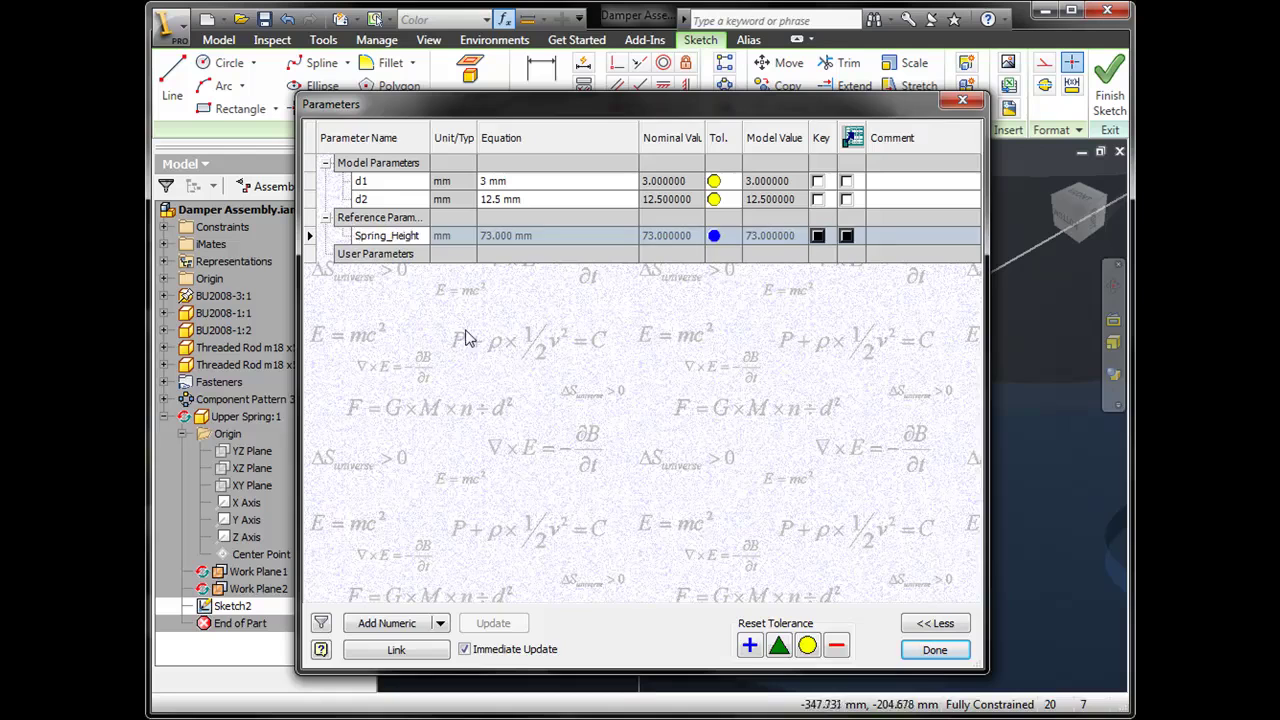
{"action": "left_click", "coordinate": [935, 651]}
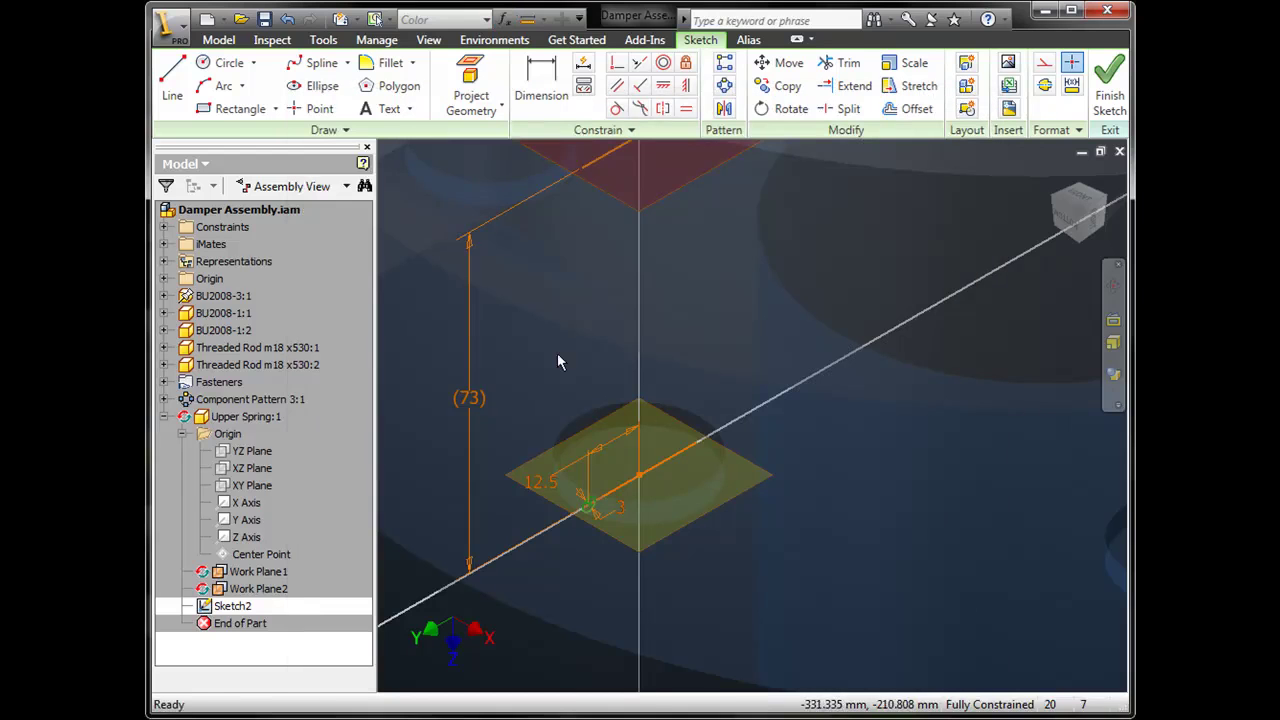
Finish the sketch and start a Coil of the circle profile around the Upper Spring's Z axis.
{"action": "left_click", "coordinate": [1104, 80]}
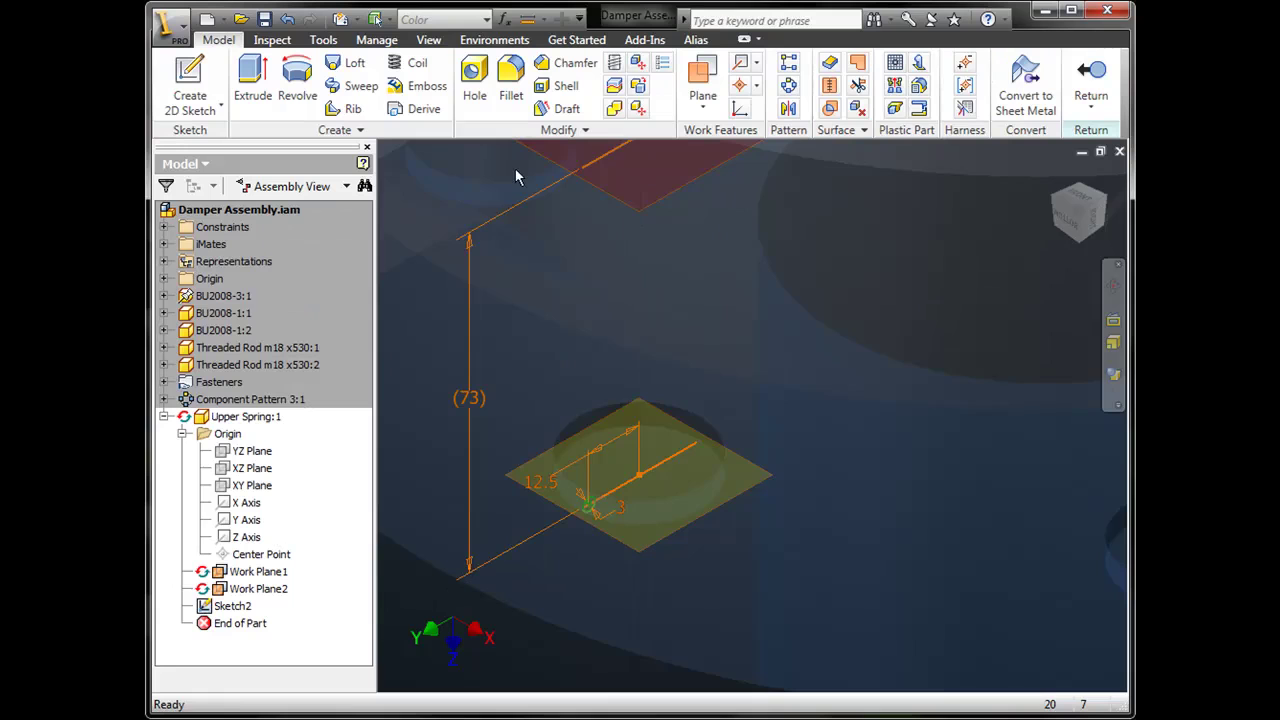
{"action": "left_click", "coordinate": [412, 63]}
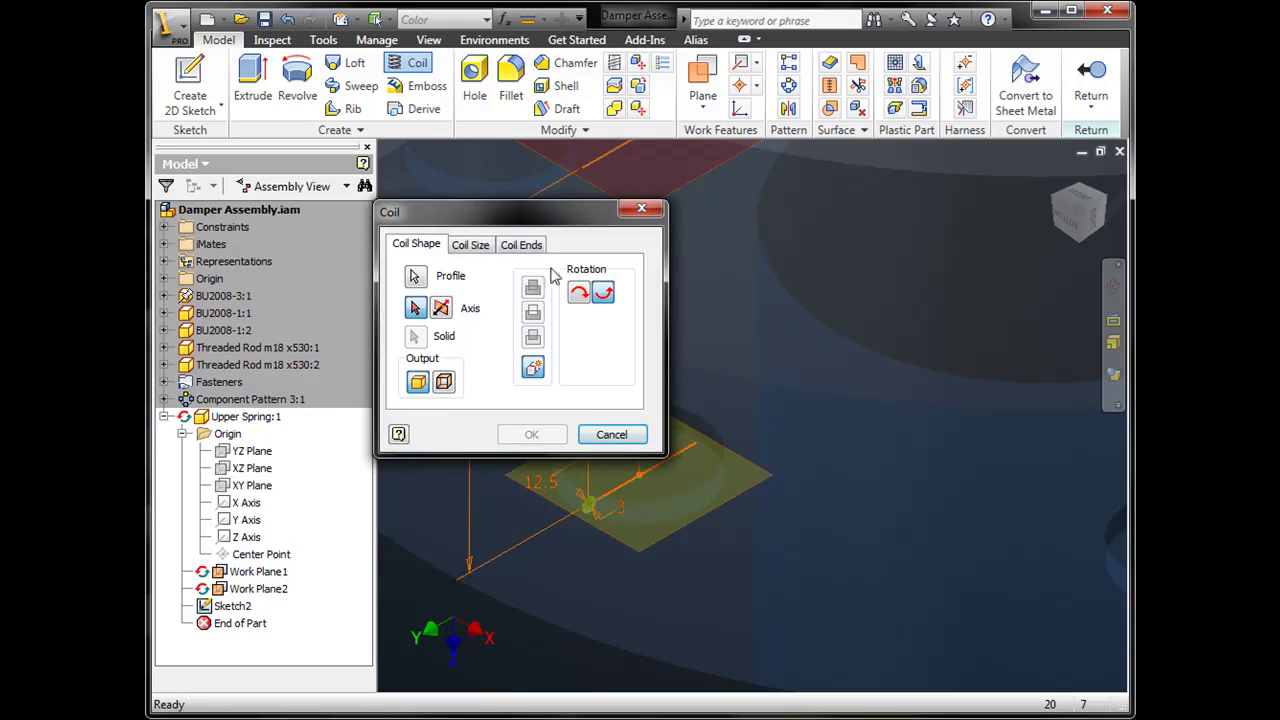
{"action": "left_click_drag", "start_coordinate": [533, 222], "coordinate": [876, 245]}
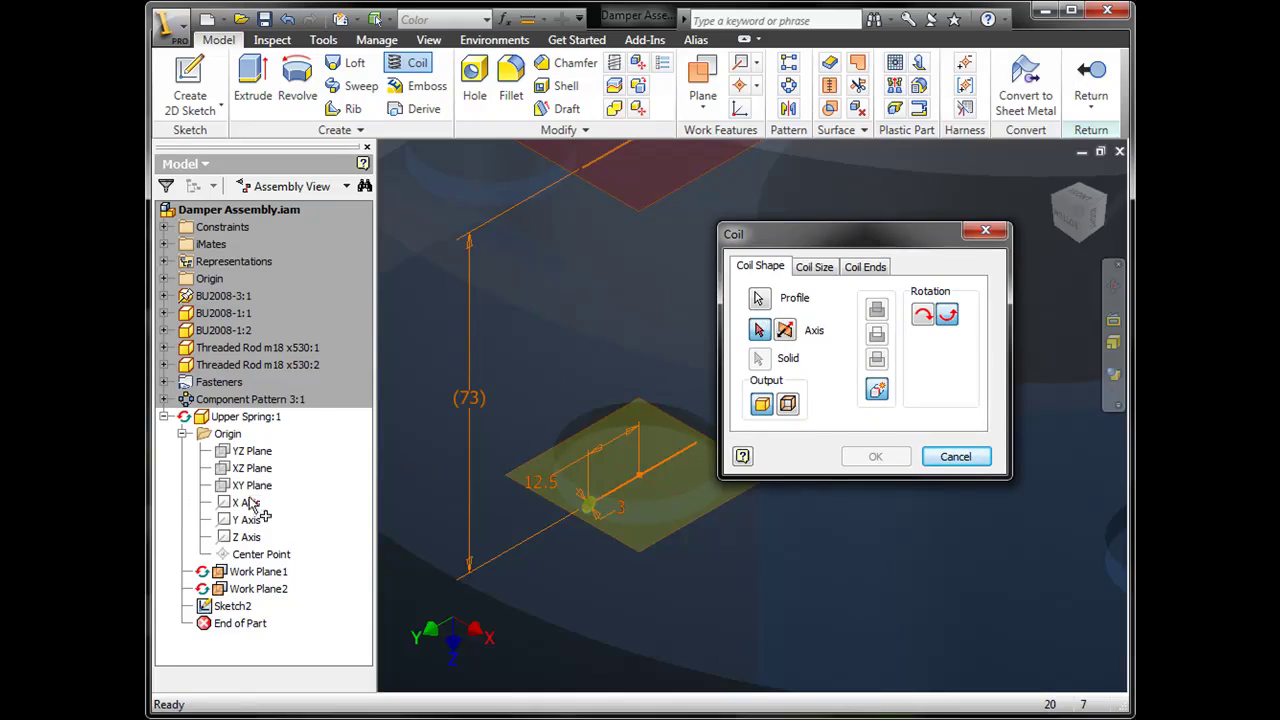
{"action": "left_click", "coordinate": [249, 538]}
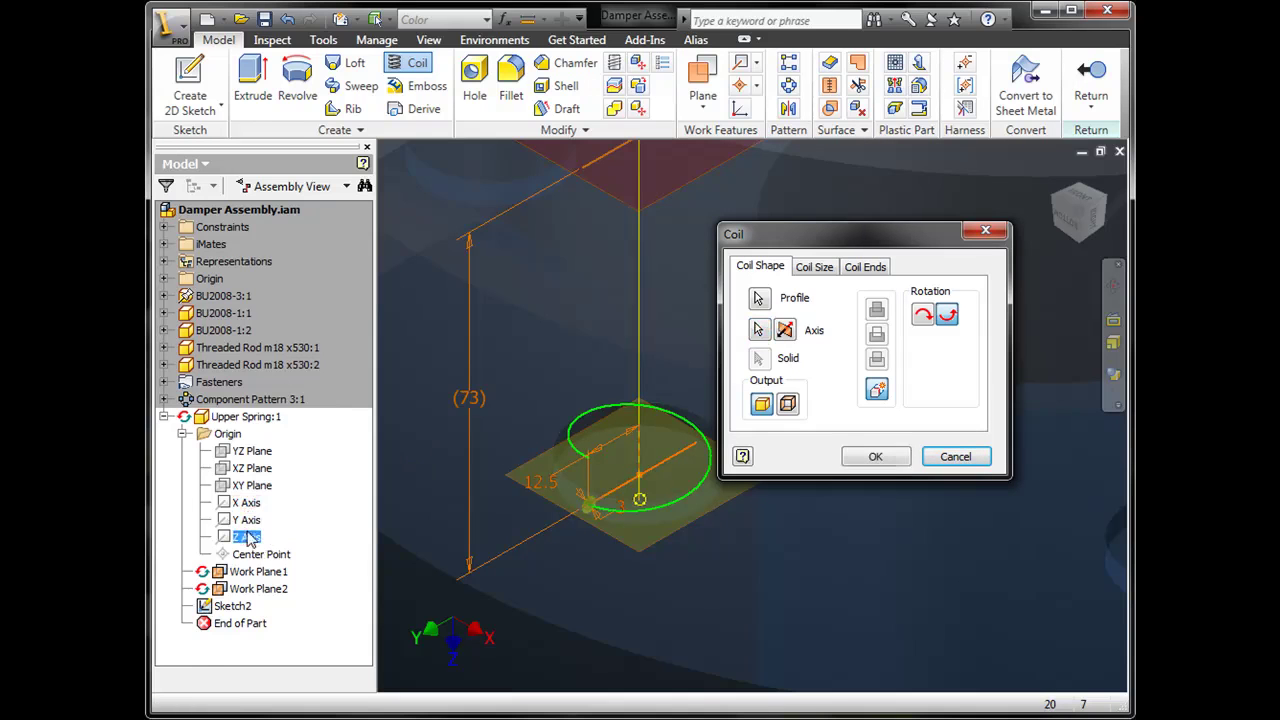
Define the coil's size by Revolution and Height, with 9 revolutions.
{"action": "left_click", "coordinate": [821, 273]}
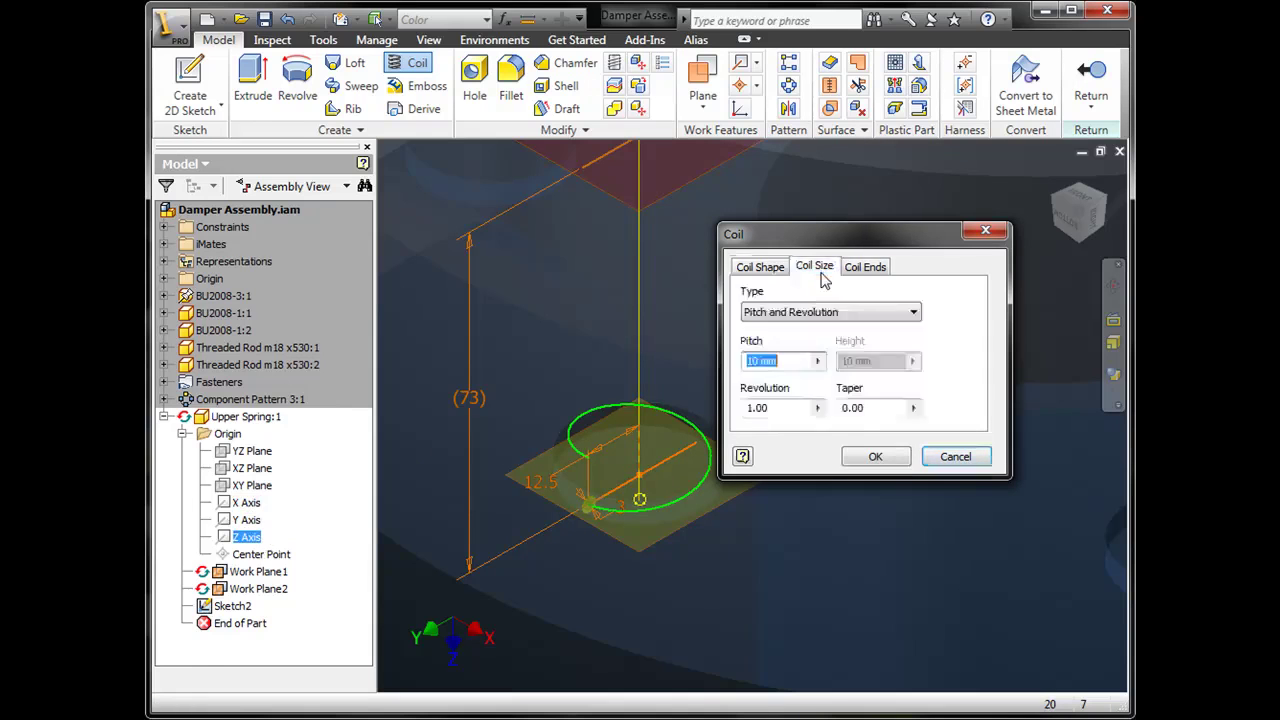
{"action": "left_click", "coordinate": [857, 314]}
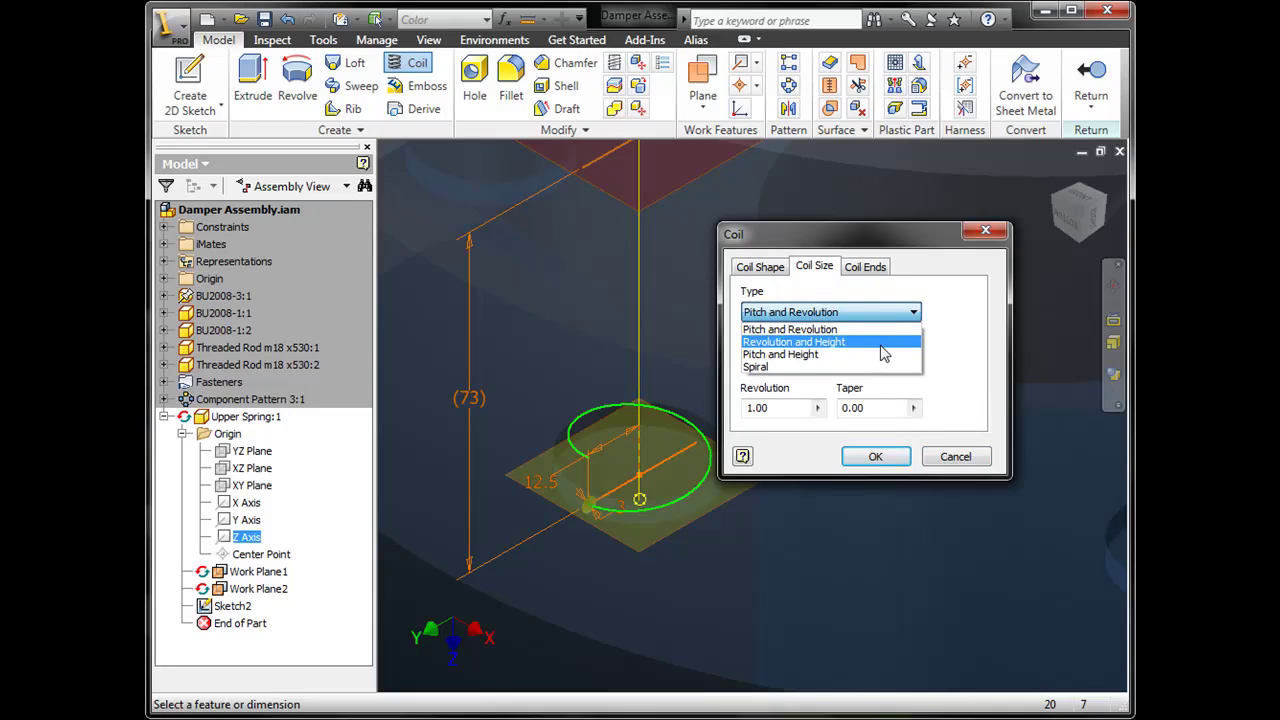
{"action": "left_click", "coordinate": [884, 345]}
{"action": "double_click", "coordinate": [770, 407]}
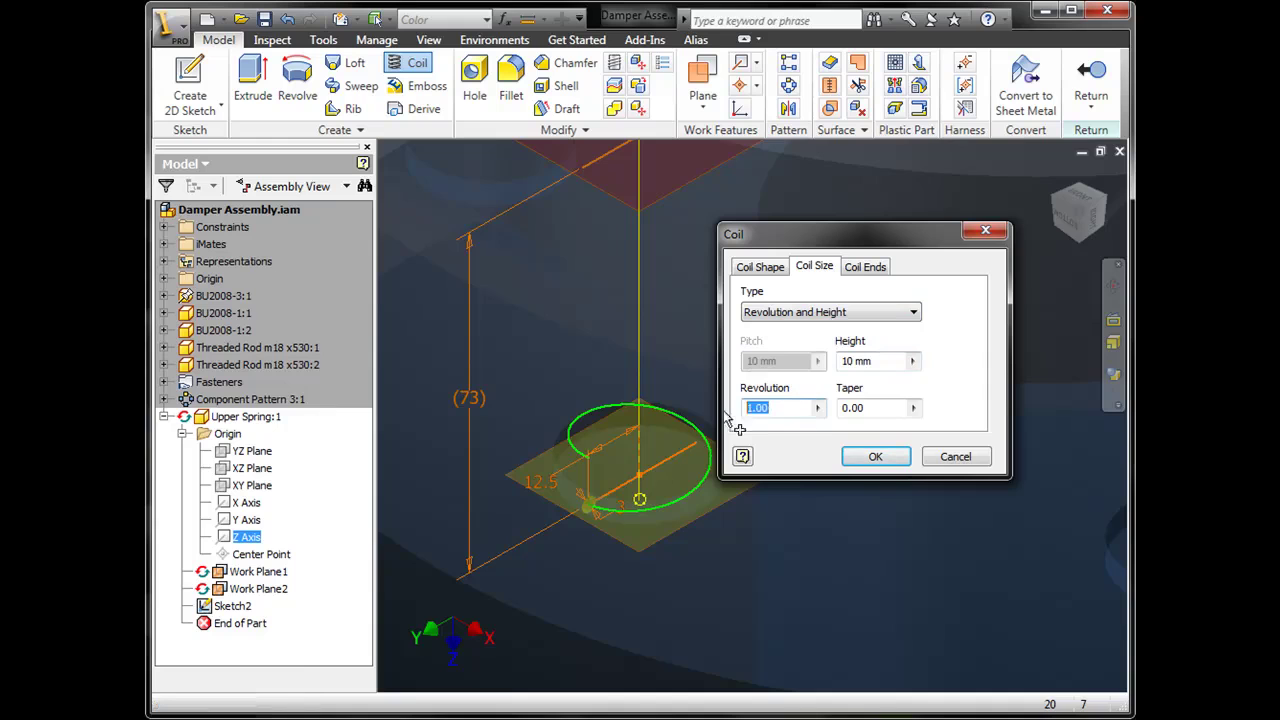
{"action": "type", "text": "9"}
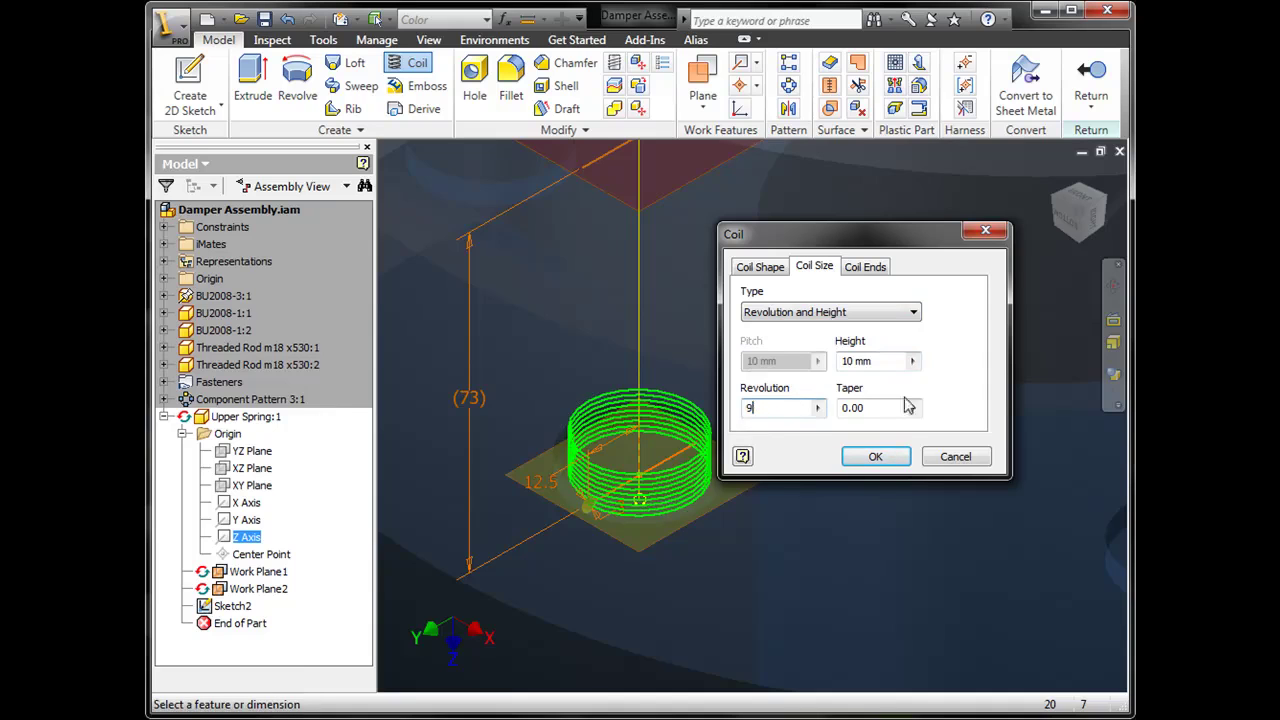
Set the coil's height to the Spring_Height parameter in place of the default value and create the coil.
{"action": "left_click", "coordinate": [893, 362]}
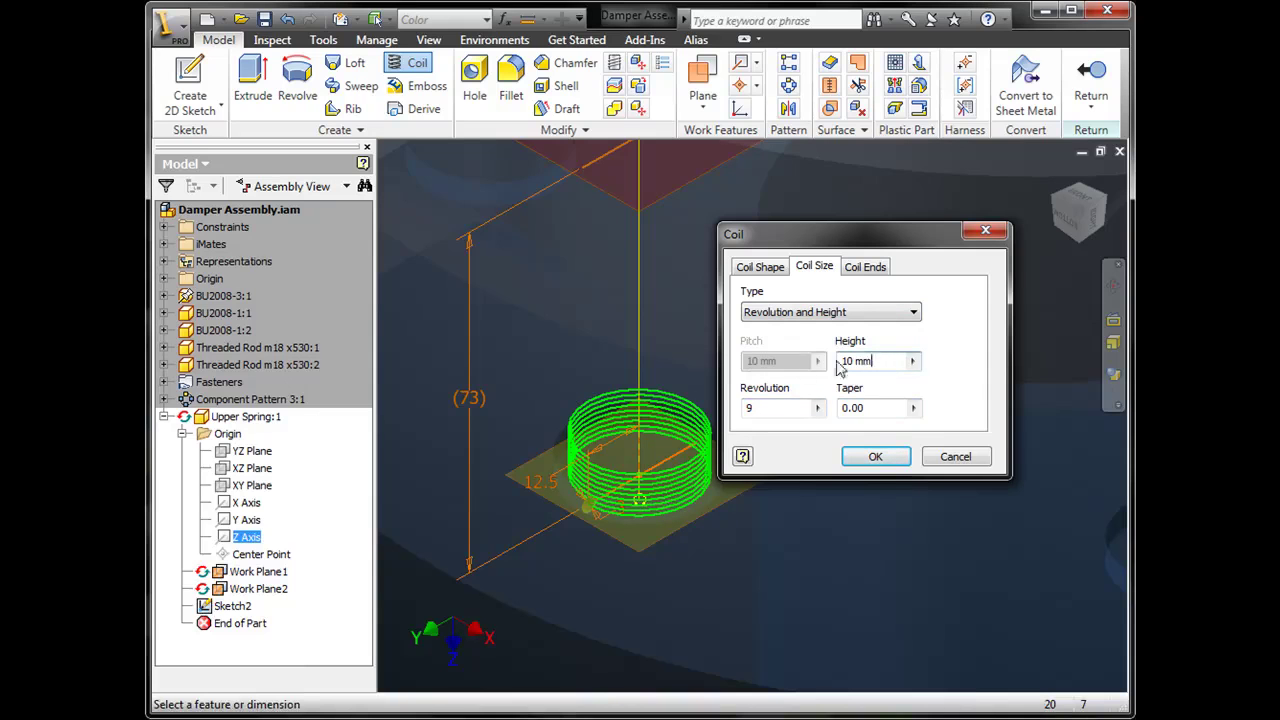
{"action": "left_click", "coordinate": [912, 361]}
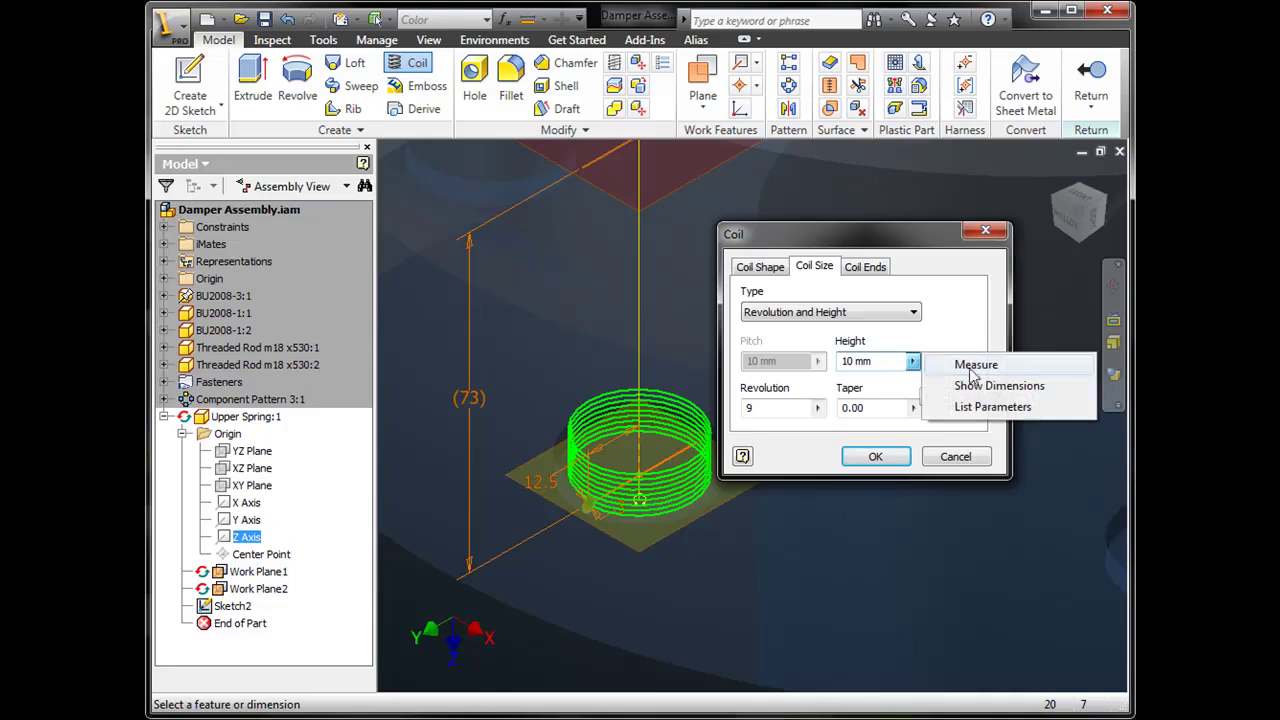
{"action": "left_click", "coordinate": [993, 406]}
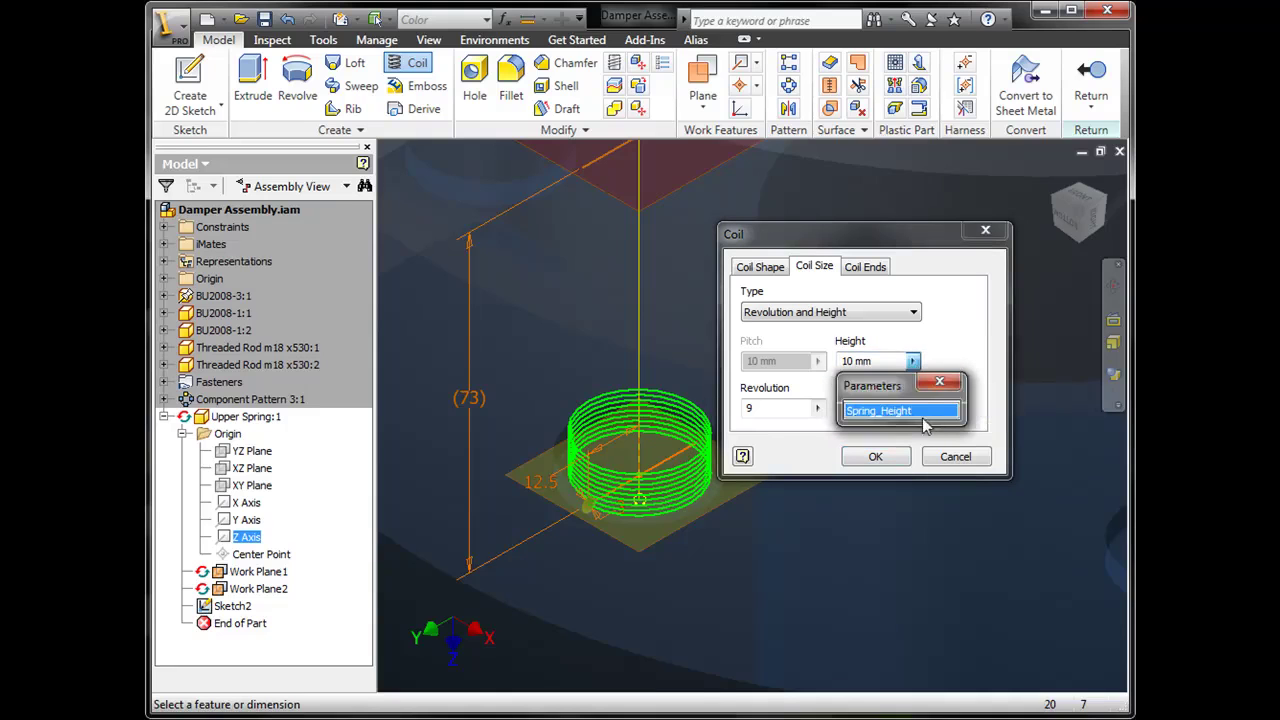
{"action": "left_click_drag", "start_coordinate": [893, 384], "coordinate": [988, 350]}
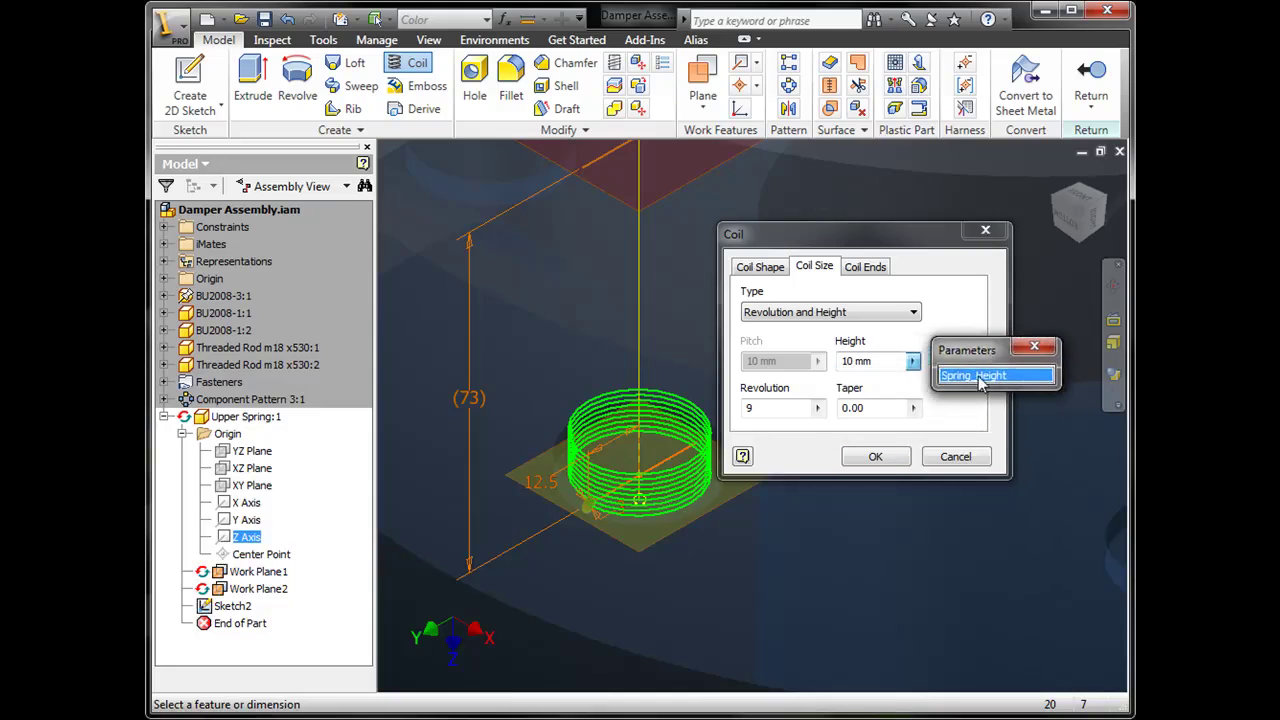
{"action": "left_click", "coordinate": [981, 376]}
{"action": "left_click_drag", "start_coordinate": [890, 366], "coordinate": [823, 362]}
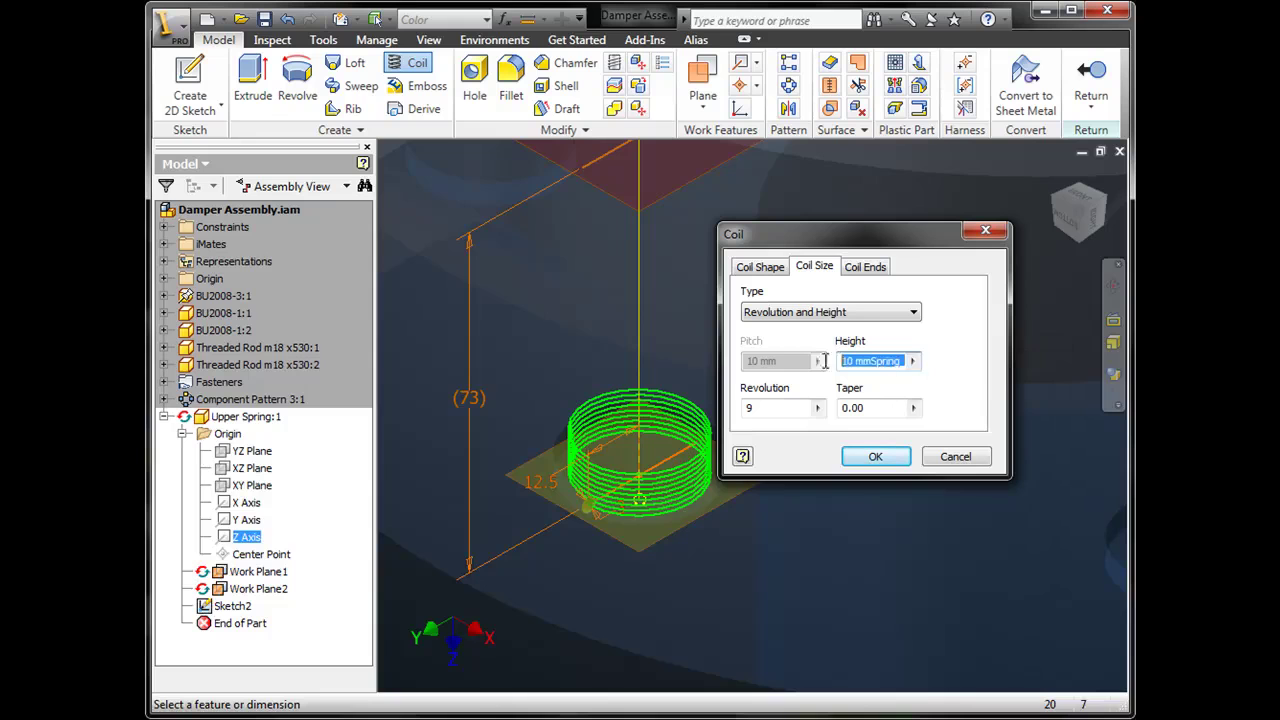
{"action": "left_click", "coordinate": [873, 364]}
{"action": "key", "text": "BackSpace"}
{"action": "key", "text": "BackSpace"}
{"action": "key", "text": "BackSpace"}
{"action": "key", "text": "BackSpace"}
{"action": "key", "text": "BackSpace"}
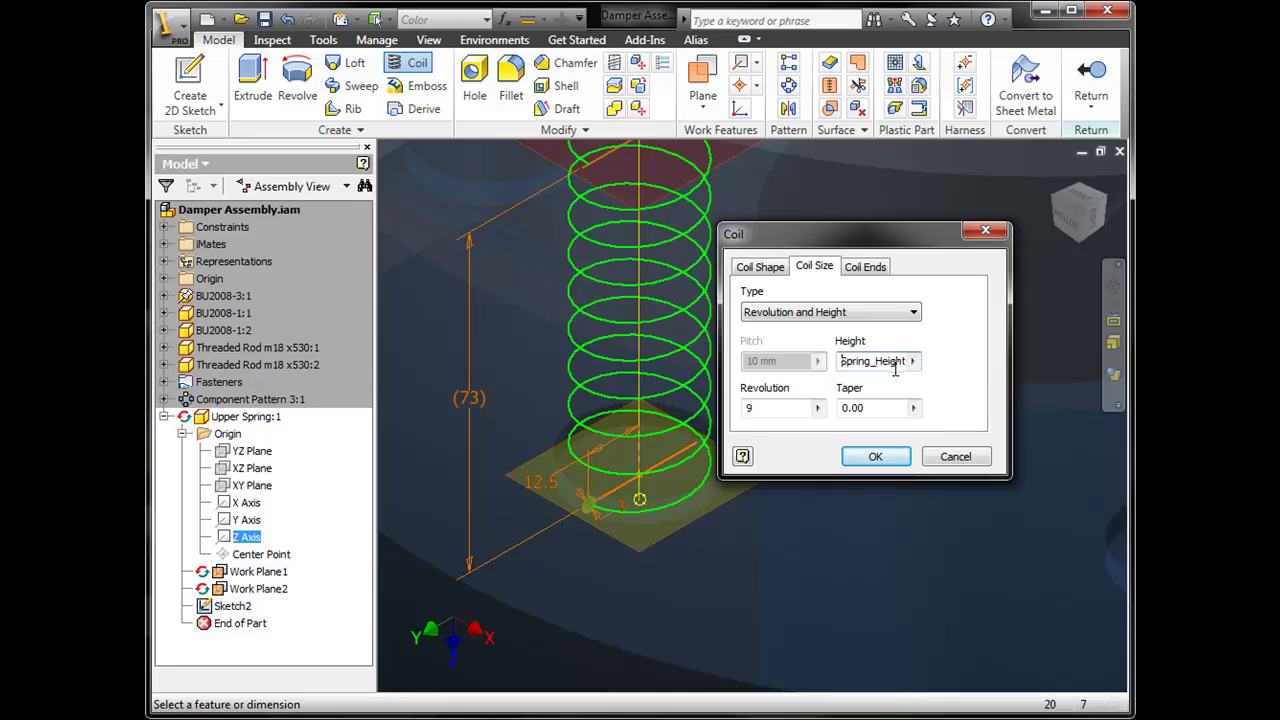
{"action": "middle_click_drag", "start_coordinate": [530, 318], "coordinate": [530, 374]}
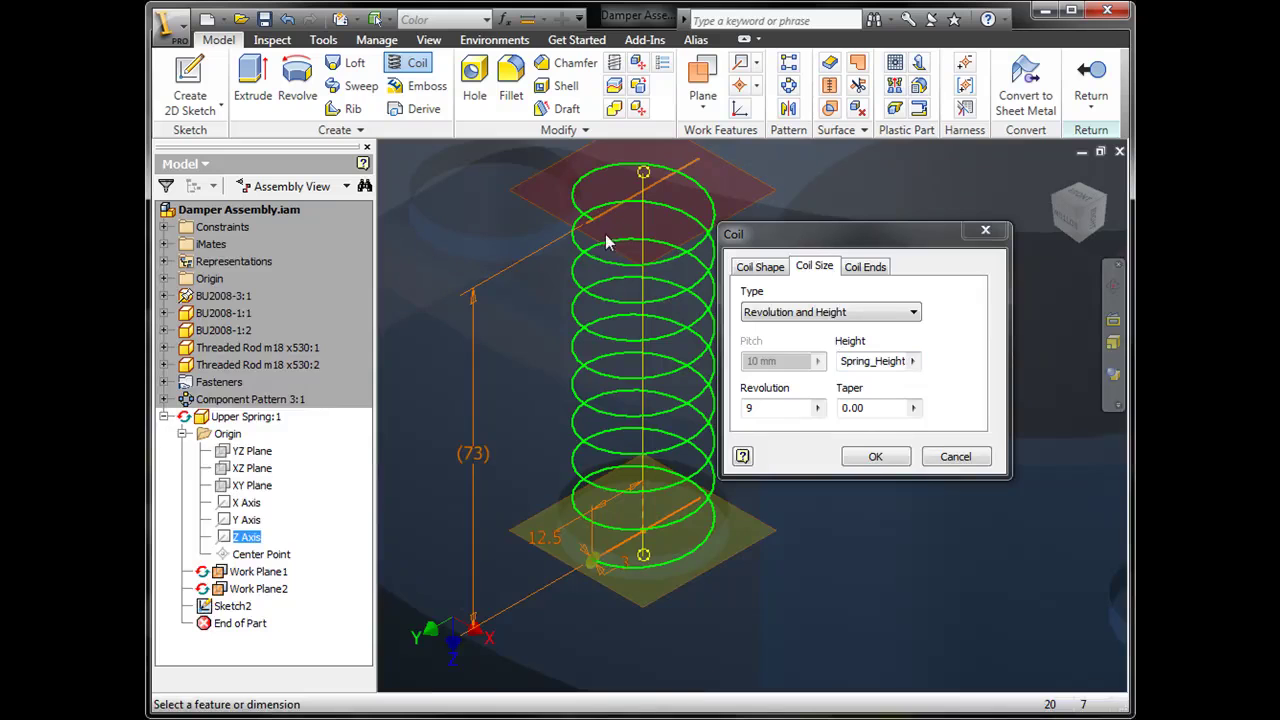
{"action": "left_click", "coordinate": [874, 458]}
{"action": "middle_click_drag", "start_coordinate": [500, 339], "coordinate": [504, 355]}
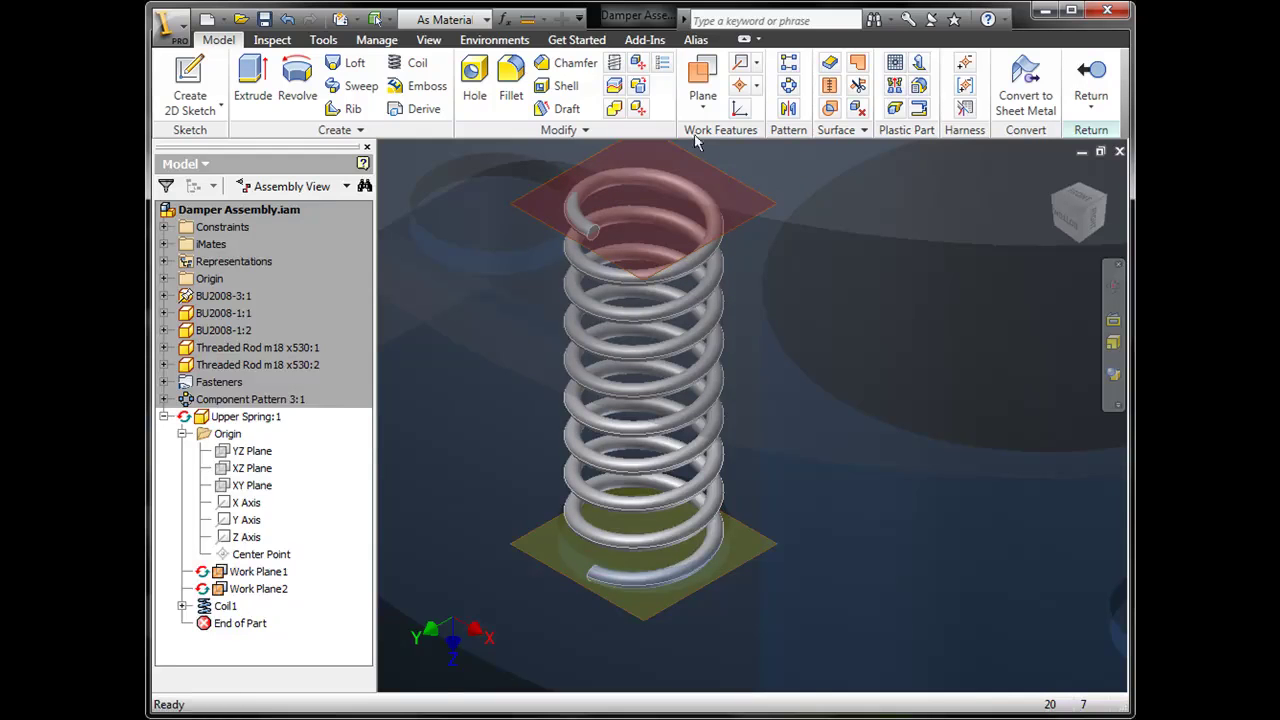
Split the coil at the upper work plane with the Trim Solid method, removing the material above the plane.
{"action": "left_click", "coordinate": [614, 86]}
{"action": "left_click_drag", "start_coordinate": [397, 267], "coordinate": [941, 175]}
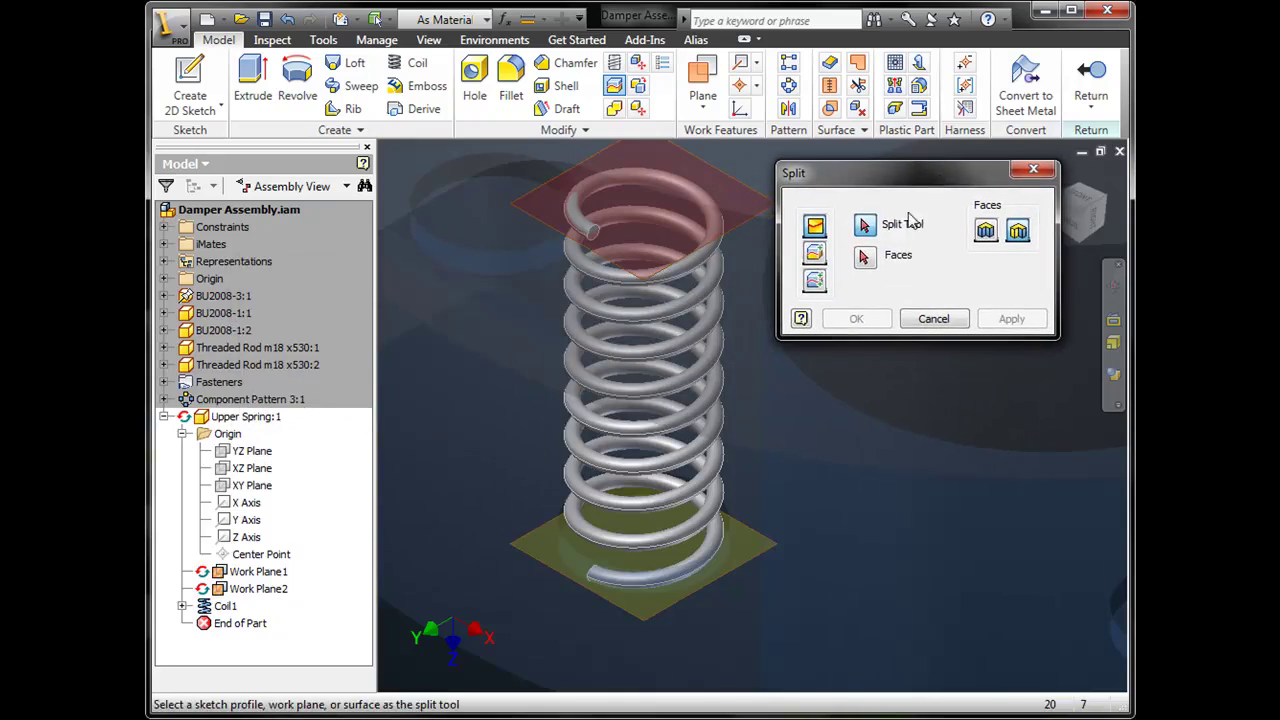
{"action": "left_click", "coordinate": [692, 250]}
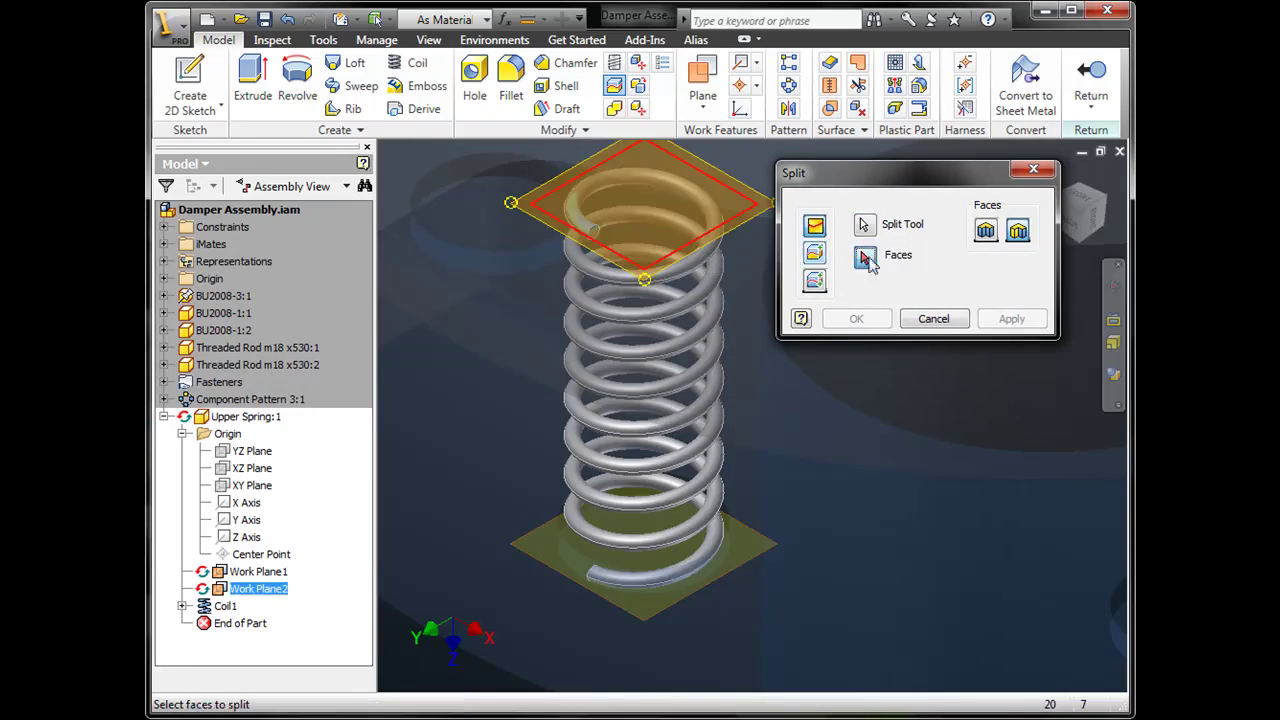
{"action": "left_click", "coordinate": [814, 253]}
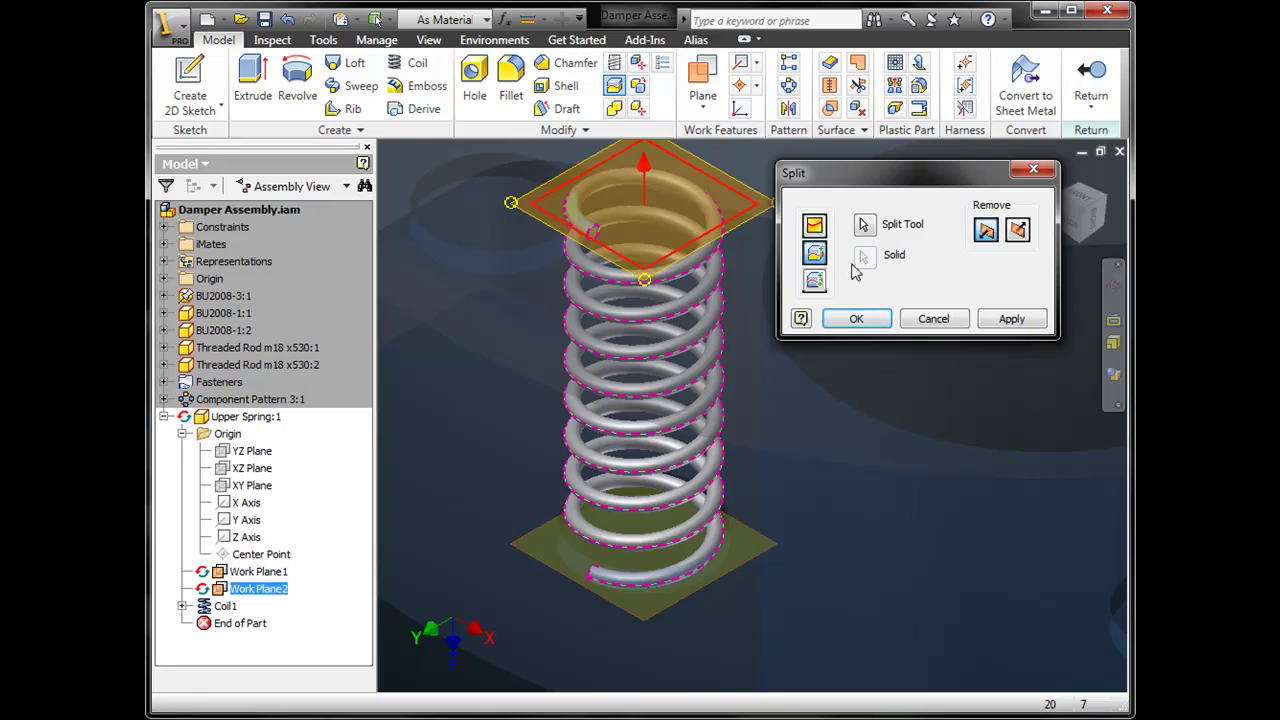
{"action": "left_click", "coordinate": [856, 319]}
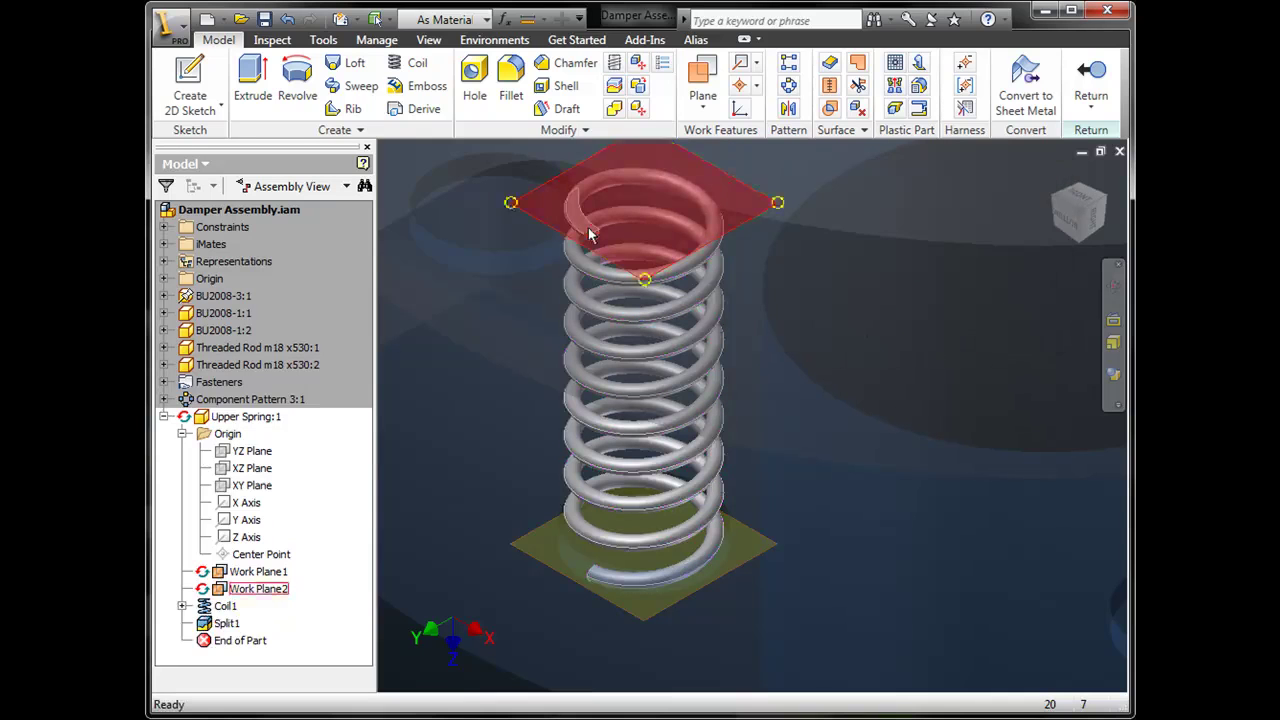
{"action": "scroll", "coordinate": [575, 225], "scroll_direction": "up", "scroll_amount": 2}
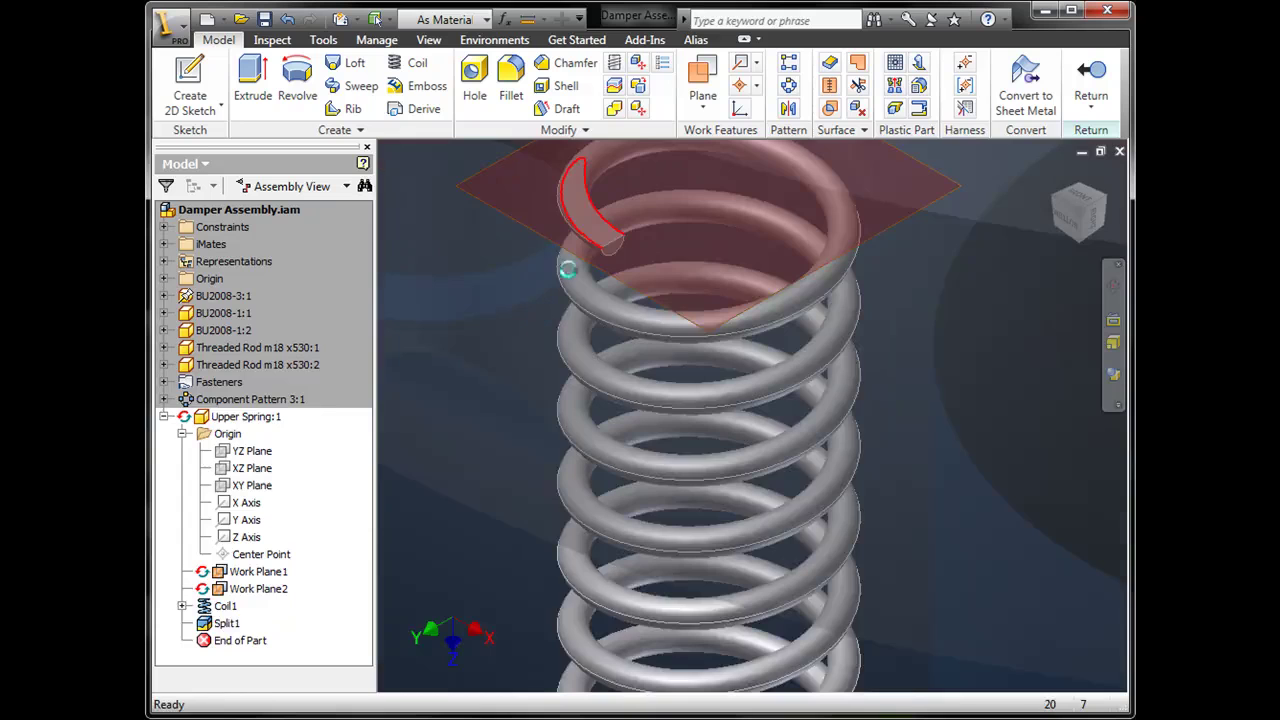
{"action": "scroll", "coordinate": [555, 280], "scroll_direction": "up", "scroll_amount": 3}
{"action": "middle_click_drag", "start_coordinate": [540, 291], "coordinate": [543, 371]}
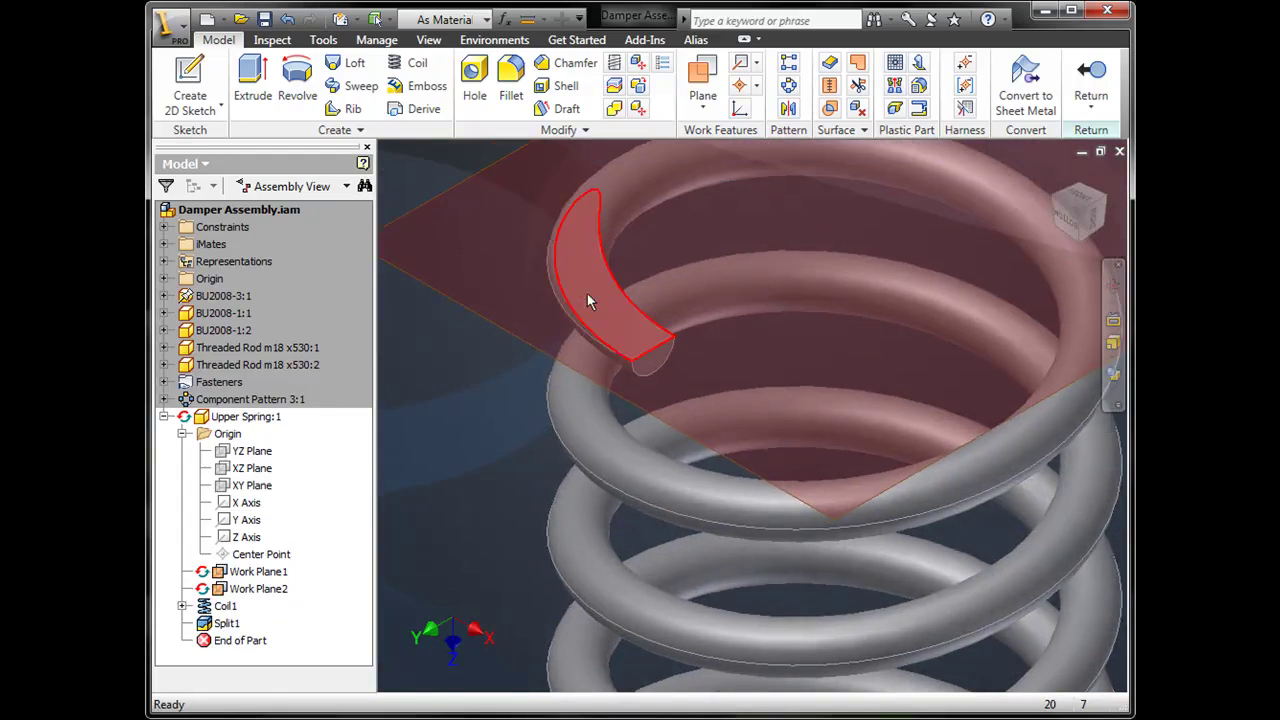
{"action": "scroll", "coordinate": [517, 365], "scroll_direction": "down", "scroll_amount": 5}
Split the coil at the lower work plane with the Trim Solid method, removing the material below the plane.
{"action": "key", "text": "F2"}
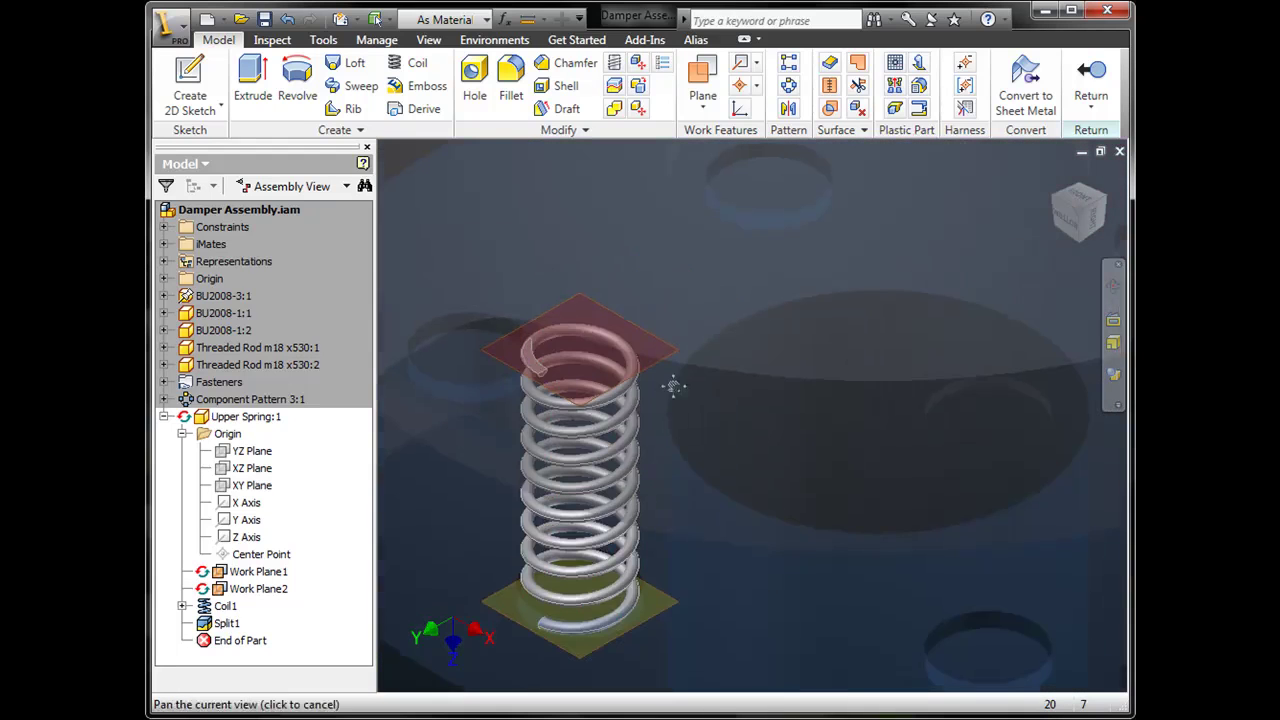
{"action": "key", "text": "Escape"}
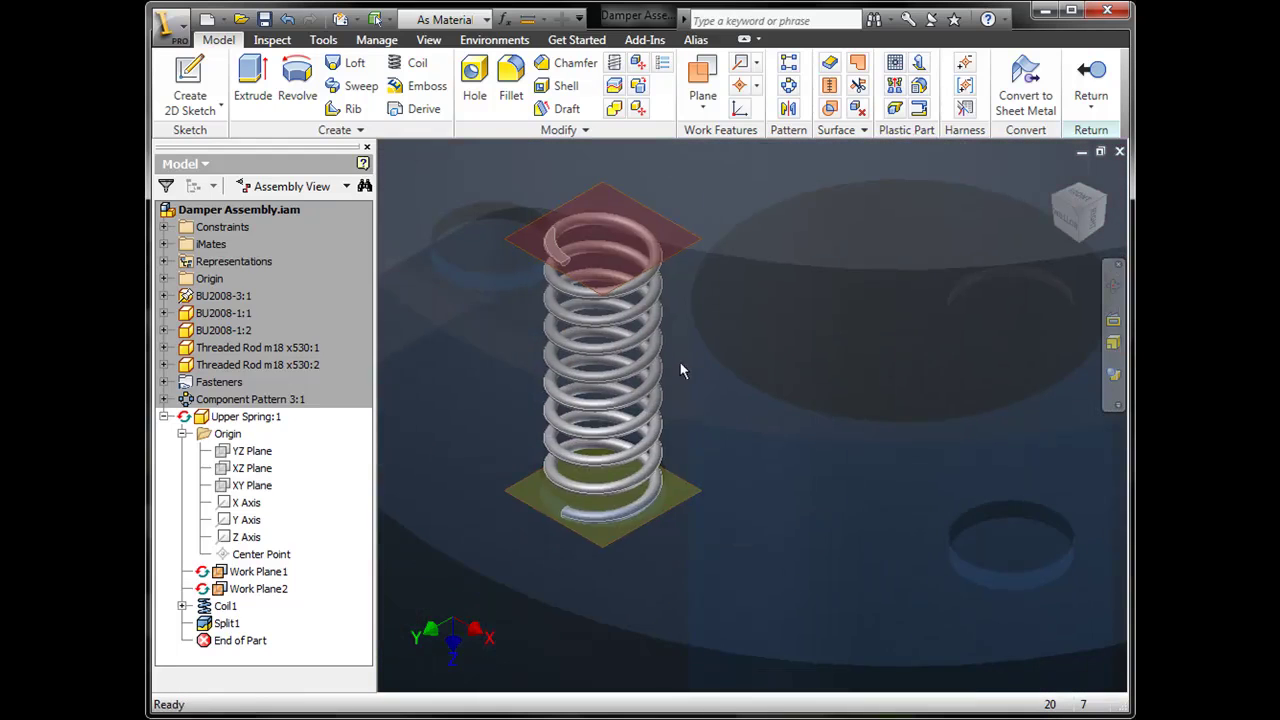
{"action": "left_click", "coordinate": [616, 109]}
{"action": "left_click", "coordinate": [689, 489]}
{"action": "left_click", "coordinate": [815, 252]}
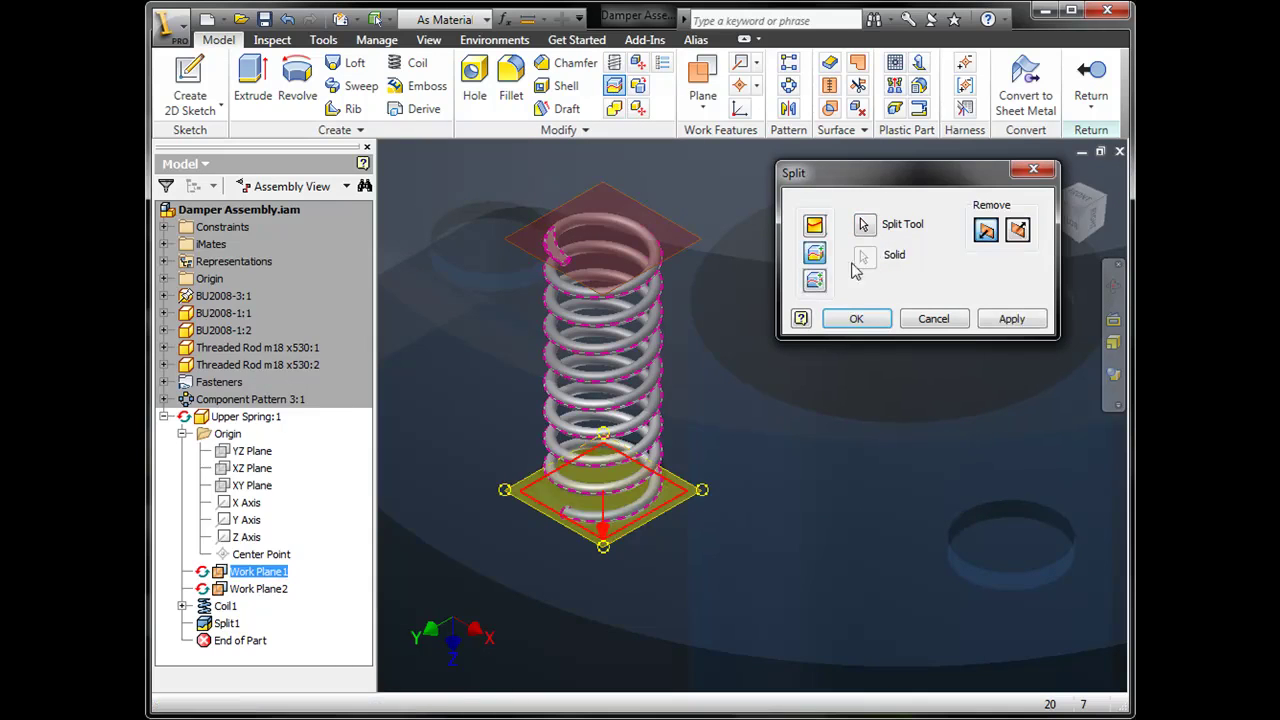
{"action": "left_click", "coordinate": [856, 318]}
{"action": "scroll", "coordinate": [569, 482], "scroll_direction": "up", "scroll_amount": 5}
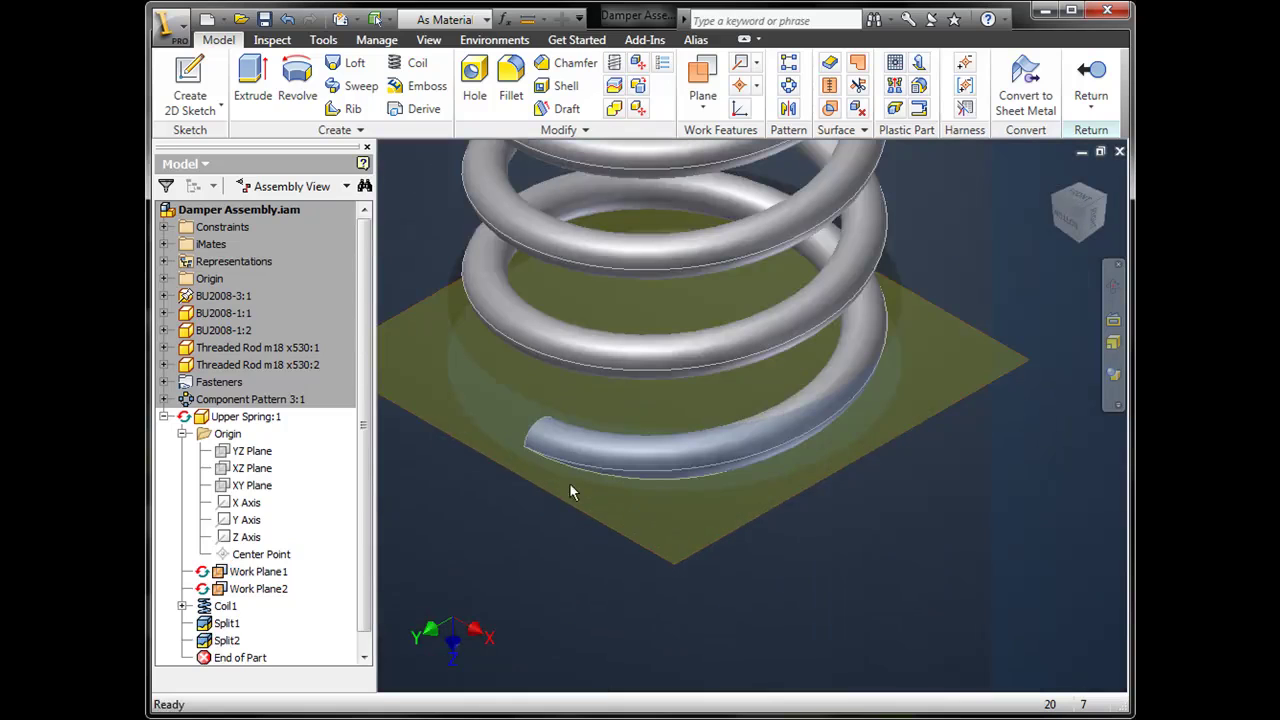
{"action": "scroll", "coordinate": [567, 477], "scroll_direction": "down", "scroll_amount": 4}
{"action": "scroll", "coordinate": [608, 450], "scroll_direction": "down", "scroll_amount": 3}
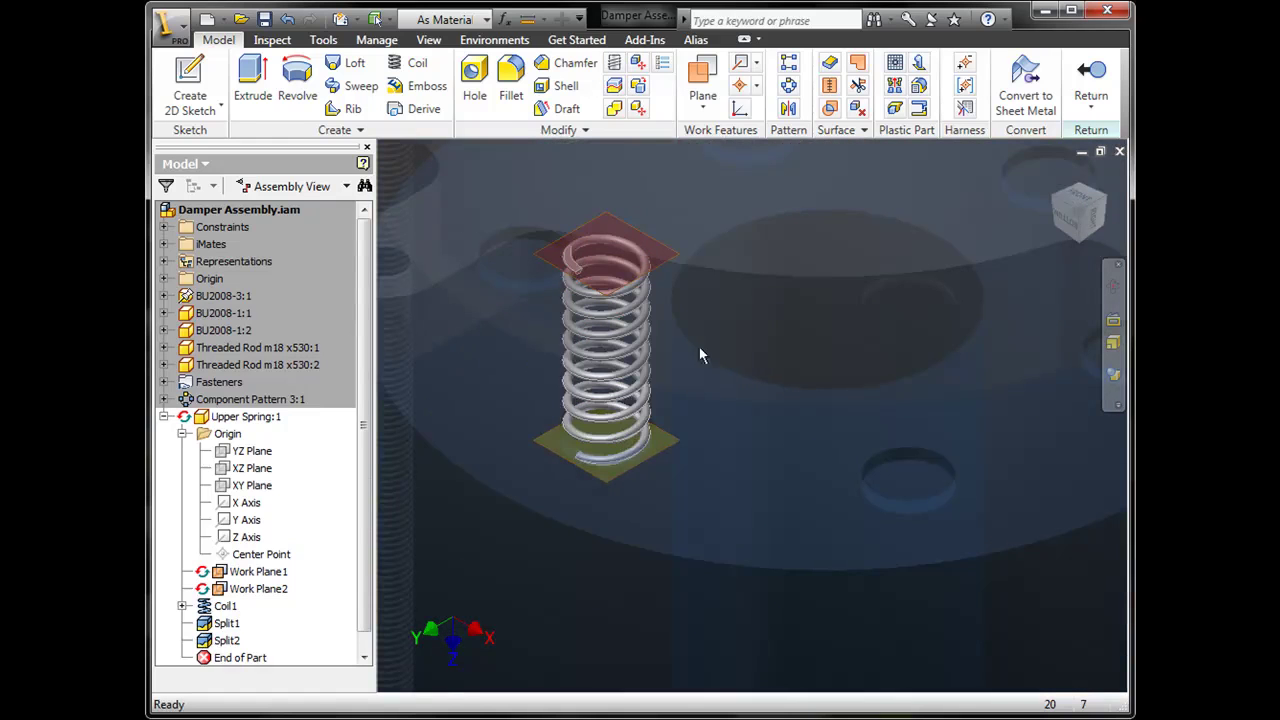
Hide Work Plane1 and Work Plane2 of the Upper Spring and return to the top-level assembly.
{"action": "left_click", "coordinate": [262, 575]}
{"action": "right_click", "coordinate": [265, 580]}
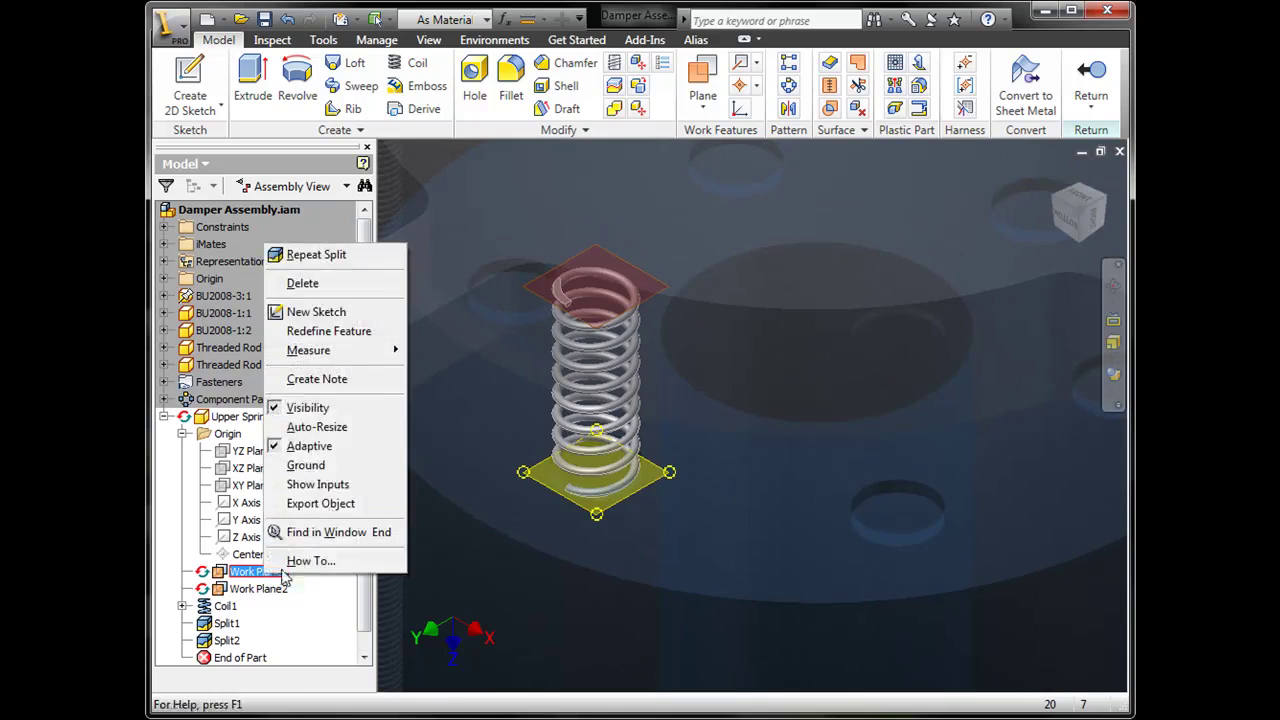
{"action": "left_click", "coordinate": [300, 409]}
{"action": "left_click", "coordinate": [248, 588]}
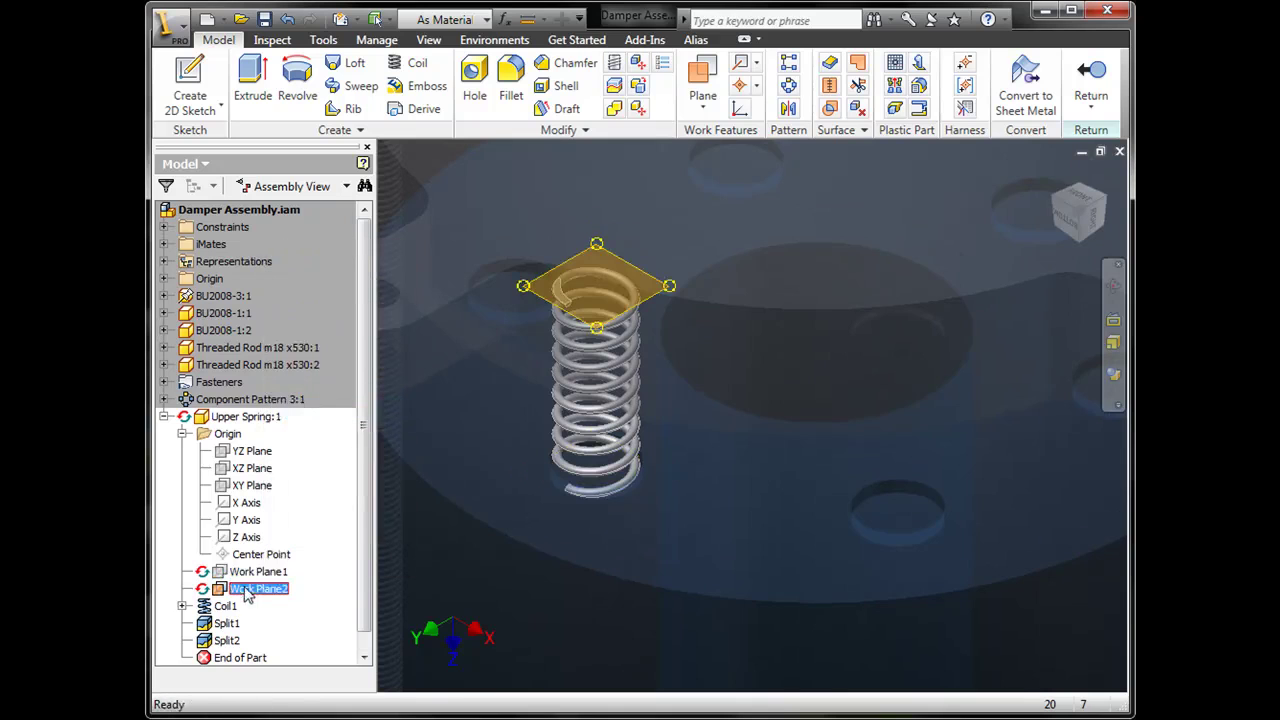
{"action": "right_click", "coordinate": [250, 590]}
{"action": "left_click", "coordinate": [340, 418]}
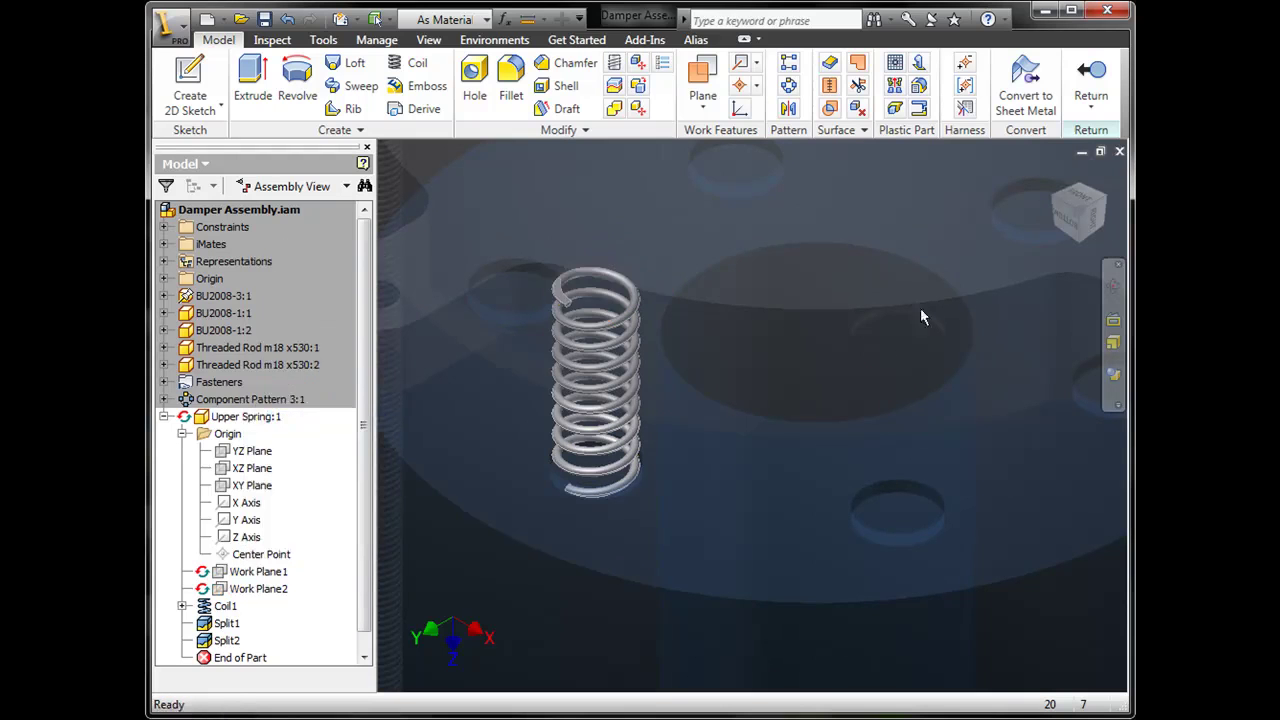
{"action": "left_click", "coordinate": [1091, 72]}
Pattern the Upper Spring component along Circular Pattern1, the hole pattern on the underside of the upper plate.
{"action": "scroll", "coordinate": [710, 450], "scroll_direction": "down", "scroll_amount": 5}
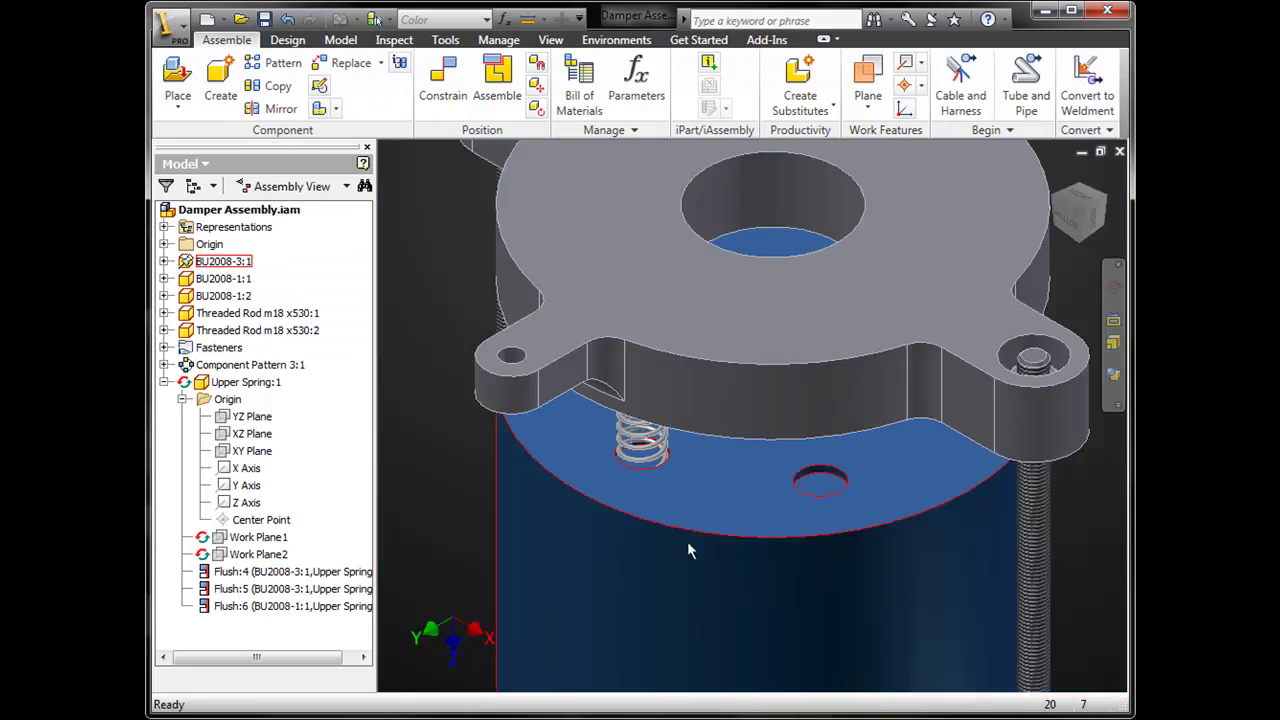
{"action": "middle_click_drag", "start_coordinate": [666, 527], "coordinate": [658, 430]}
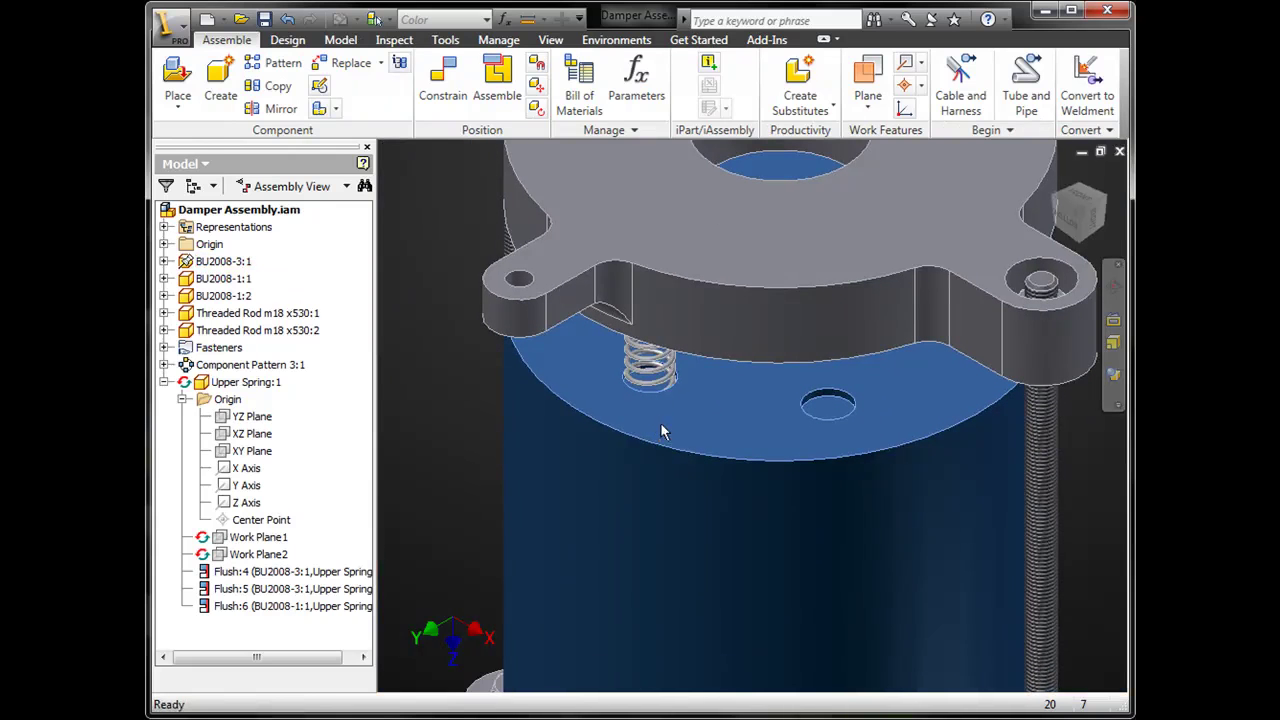
{"action": "middle_click_drag", "start_coordinate": [737, 391], "coordinate": [663, 477], "text": "shift"}
{"action": "middle_click_drag", "start_coordinate": [700, 420], "coordinate": [741, 365], "text": "shift"}
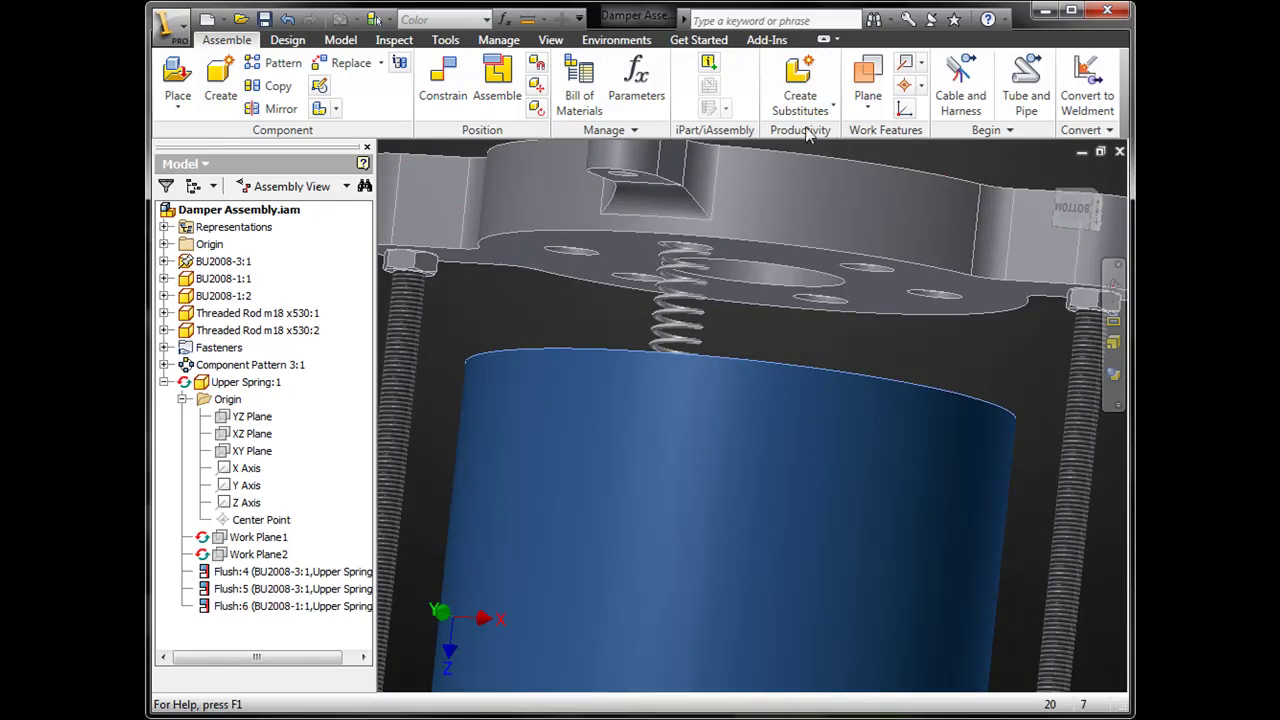
{"action": "left_click", "coordinate": [283, 65]}
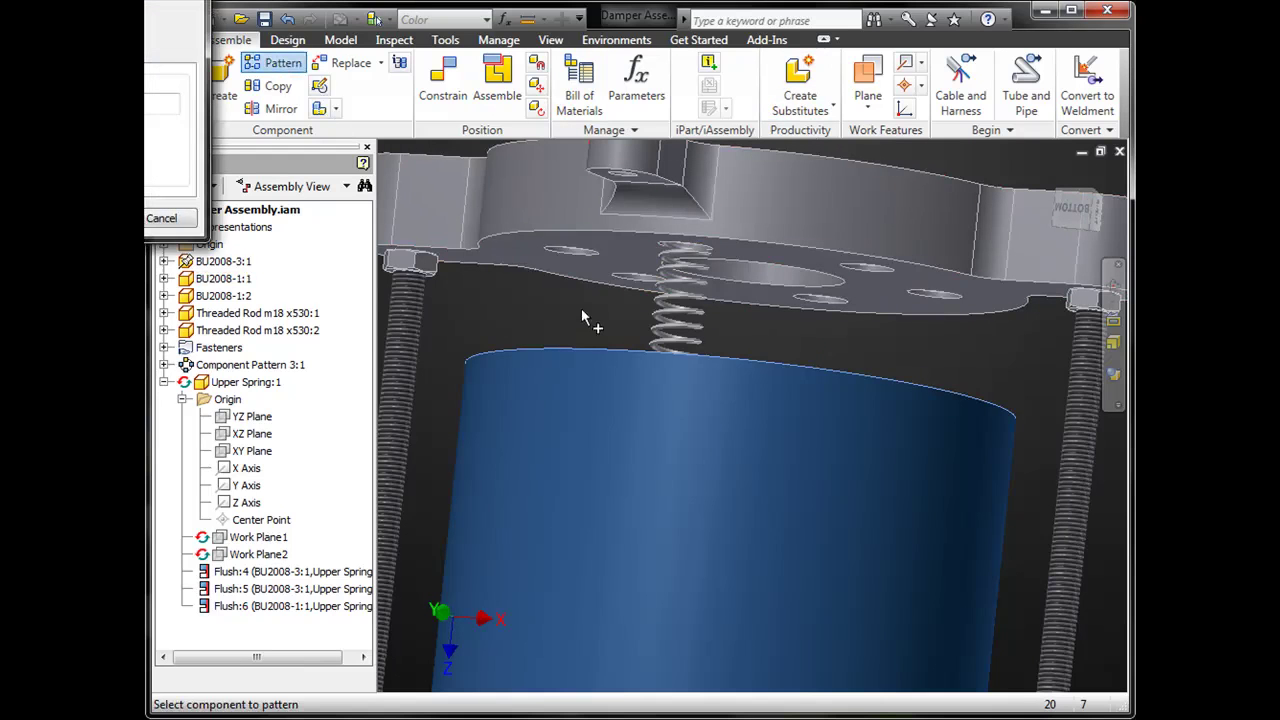
{"action": "left_click_drag", "start_coordinate": [66, 0], "coordinate": [323, 297]}
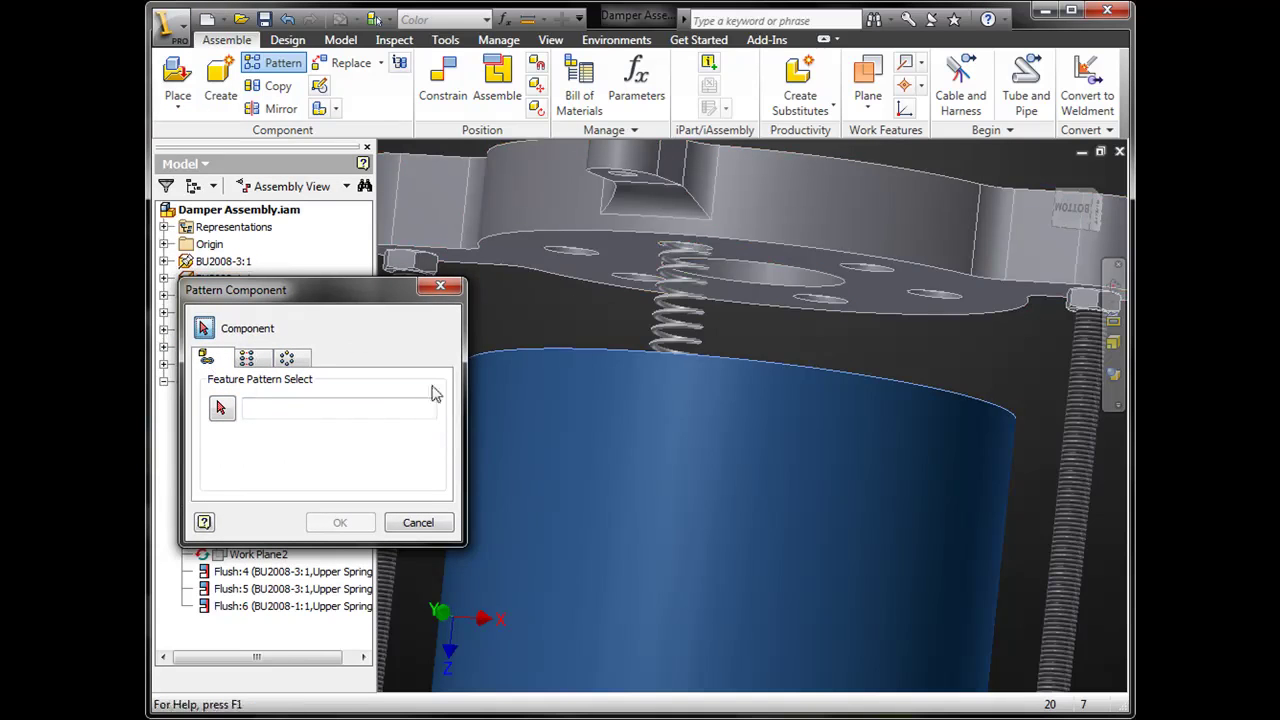
{"action": "left_click", "coordinate": [670, 320]}
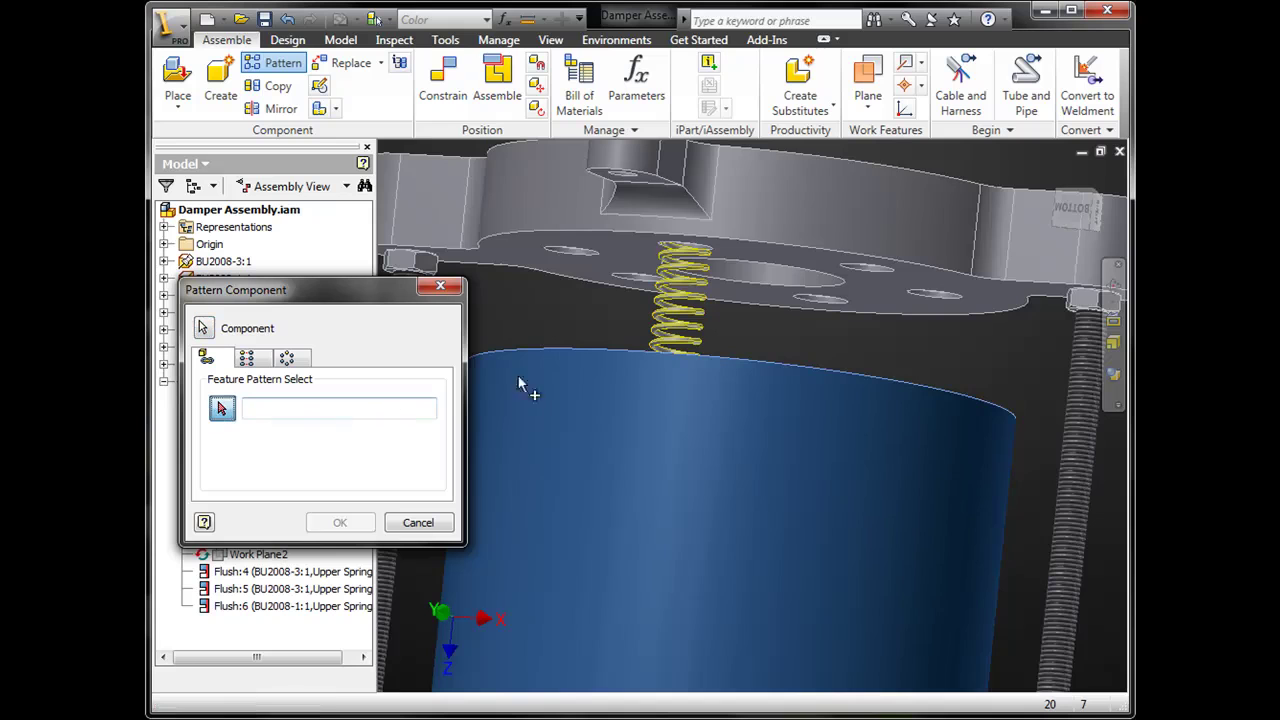
{"action": "left_click", "coordinate": [573, 256]}
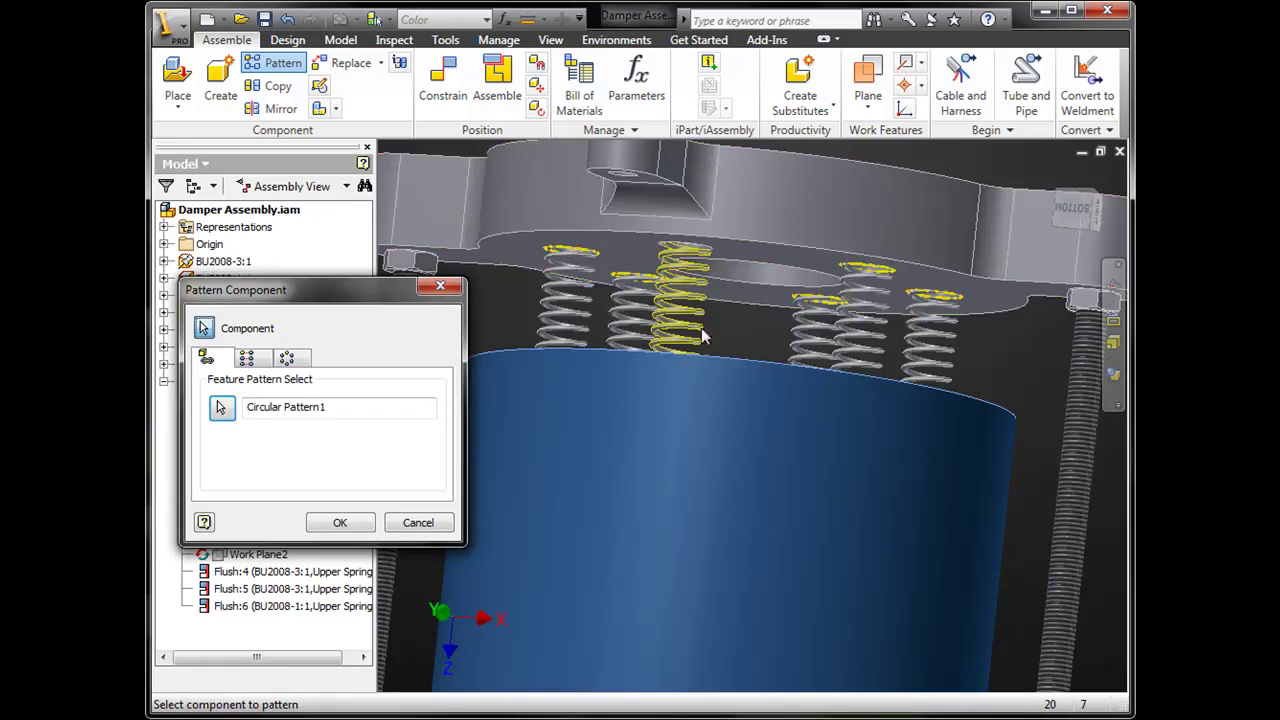
{"action": "key", "text": "F4"}
{"action": "mouse_move", "coordinate": [784, 322]}
{"action": "left_mouse_down"}
{"action": "mouse_move", "coordinate": [764, 350]}
{"action": "mouse_move", "coordinate": [783, 313]}
{"action": "left_mouse_up"}
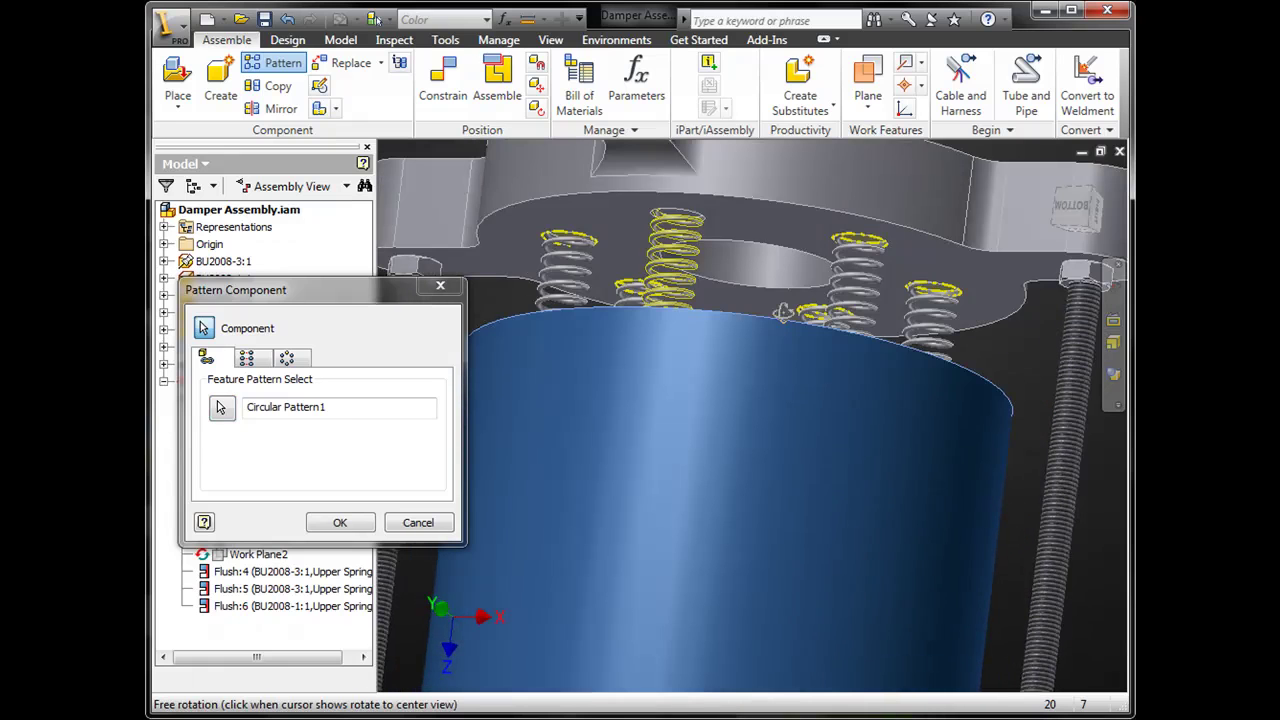
{"action": "left_click", "coordinate": [342, 523]}
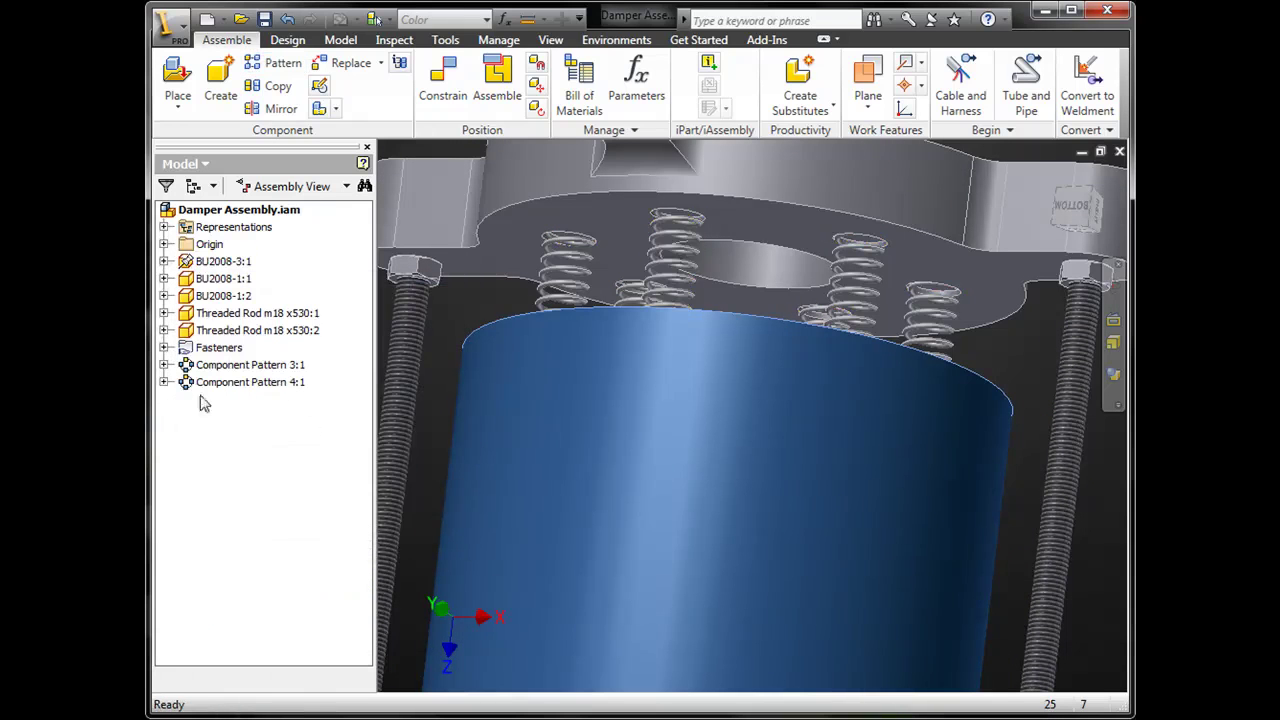
Drive the Drive Spring 2 constraint of BU2008-3 in reverse and forward between 65 mm and 30 mm, watching the upper springs.
{"action": "left_click", "coordinate": [164, 382]}
{"action": "left_click", "coordinate": [182, 399]}
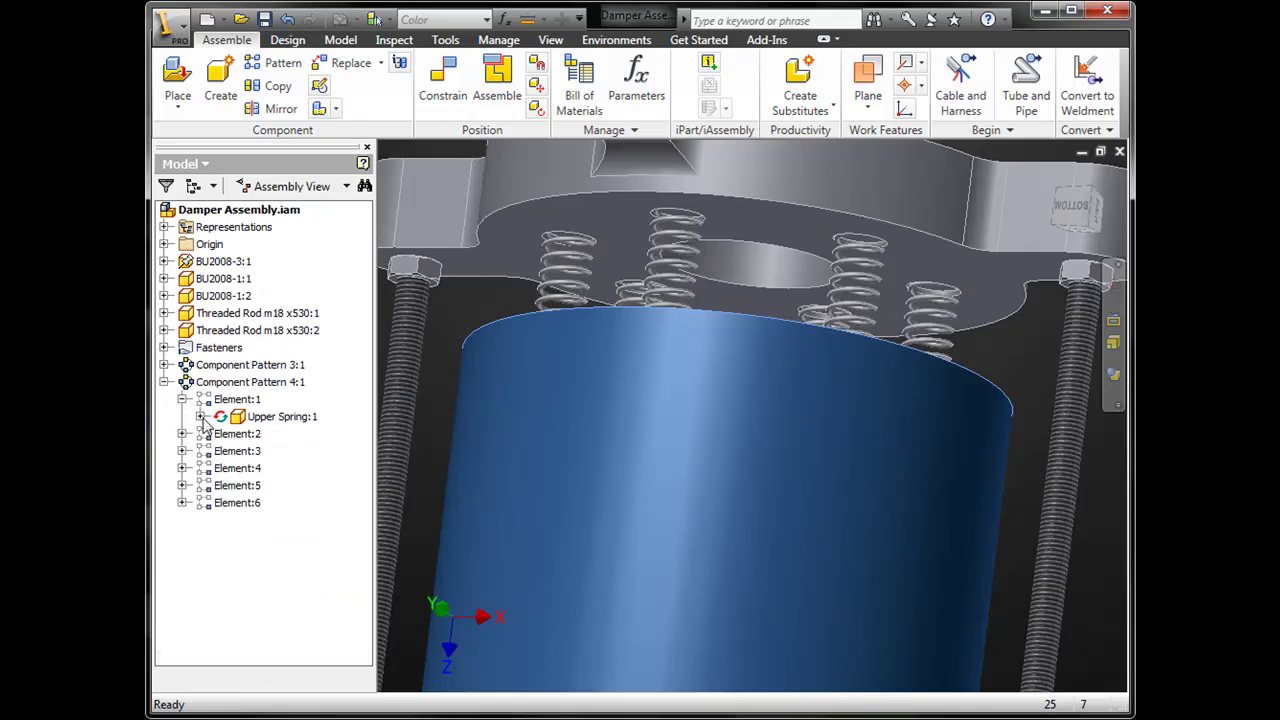
{"action": "left_click", "coordinate": [200, 416]}
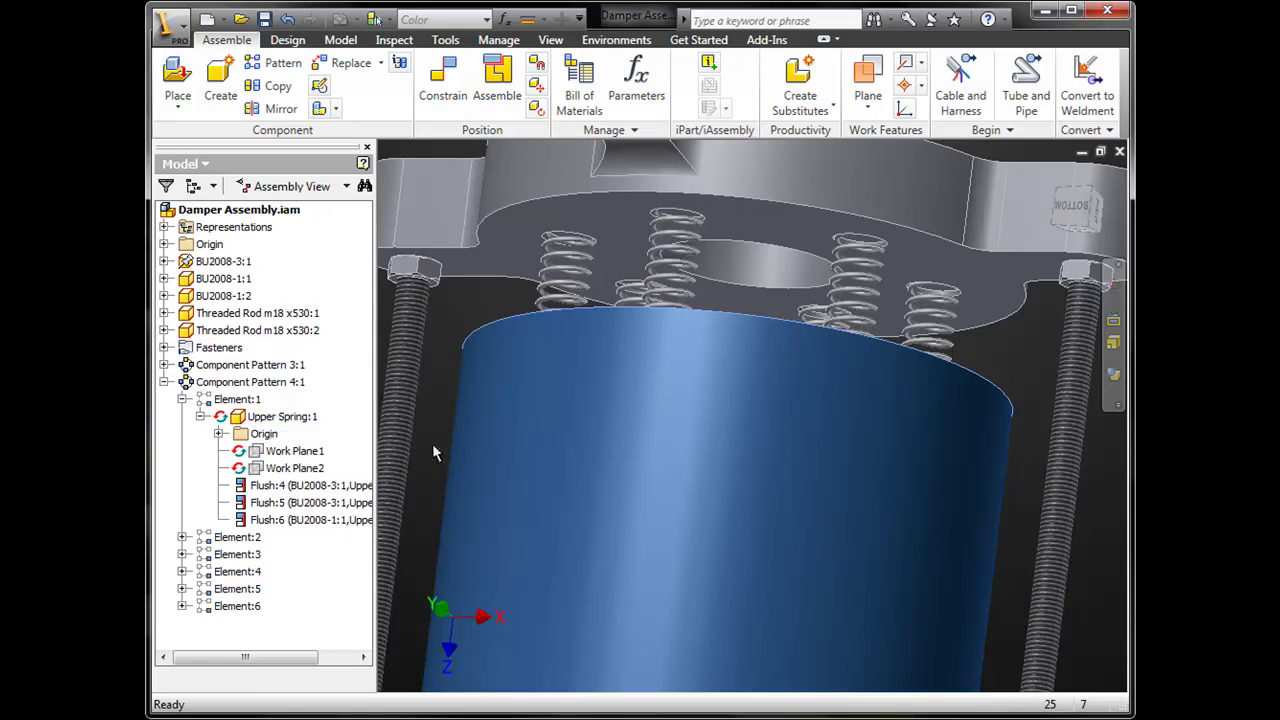
{"action": "left_click", "coordinate": [165, 261]}
{"action": "left_click", "coordinate": [255, 417]}
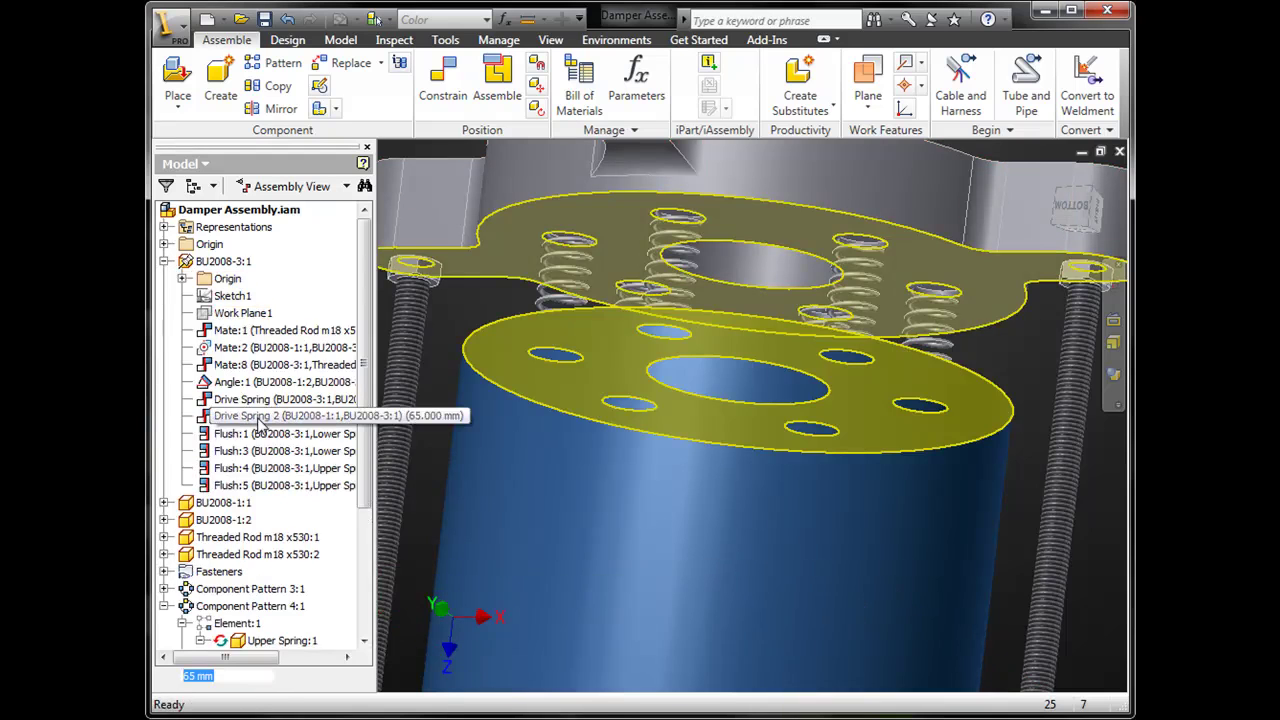
{"action": "right_click", "coordinate": [258, 423]}
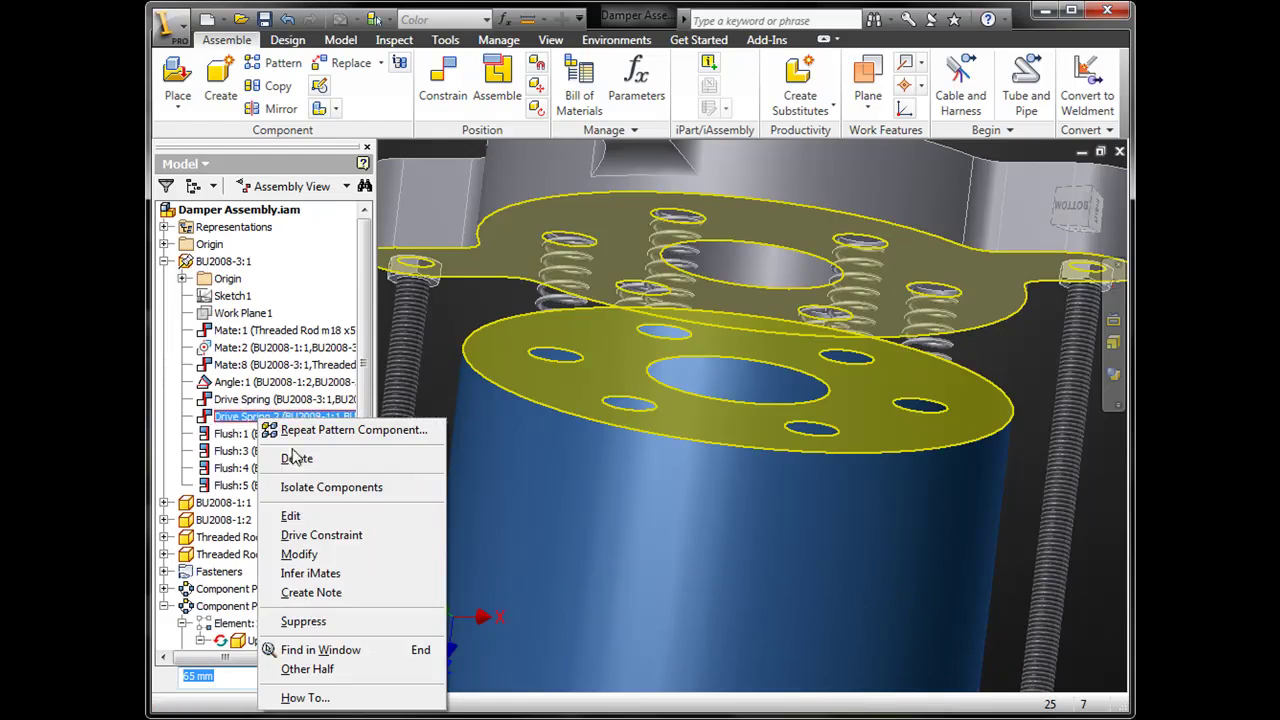
{"action": "left_click", "coordinate": [322, 535]}
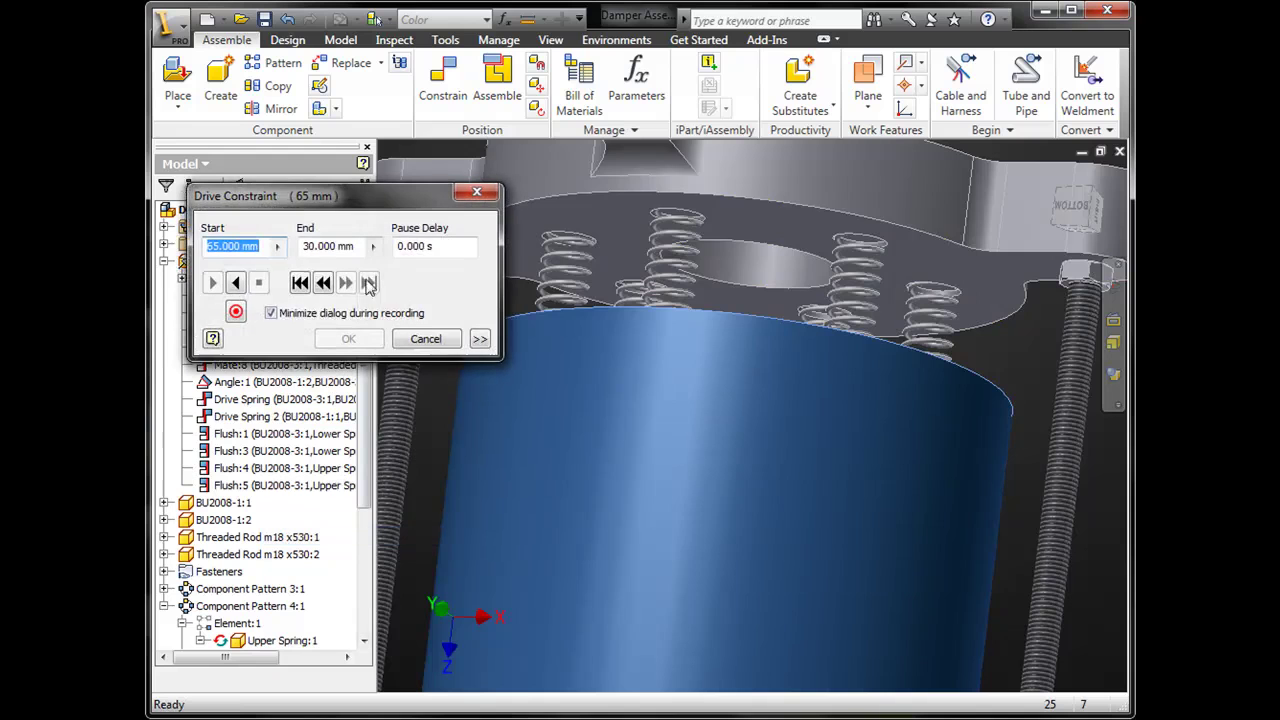
{"action": "left_click", "coordinate": [236, 282]}
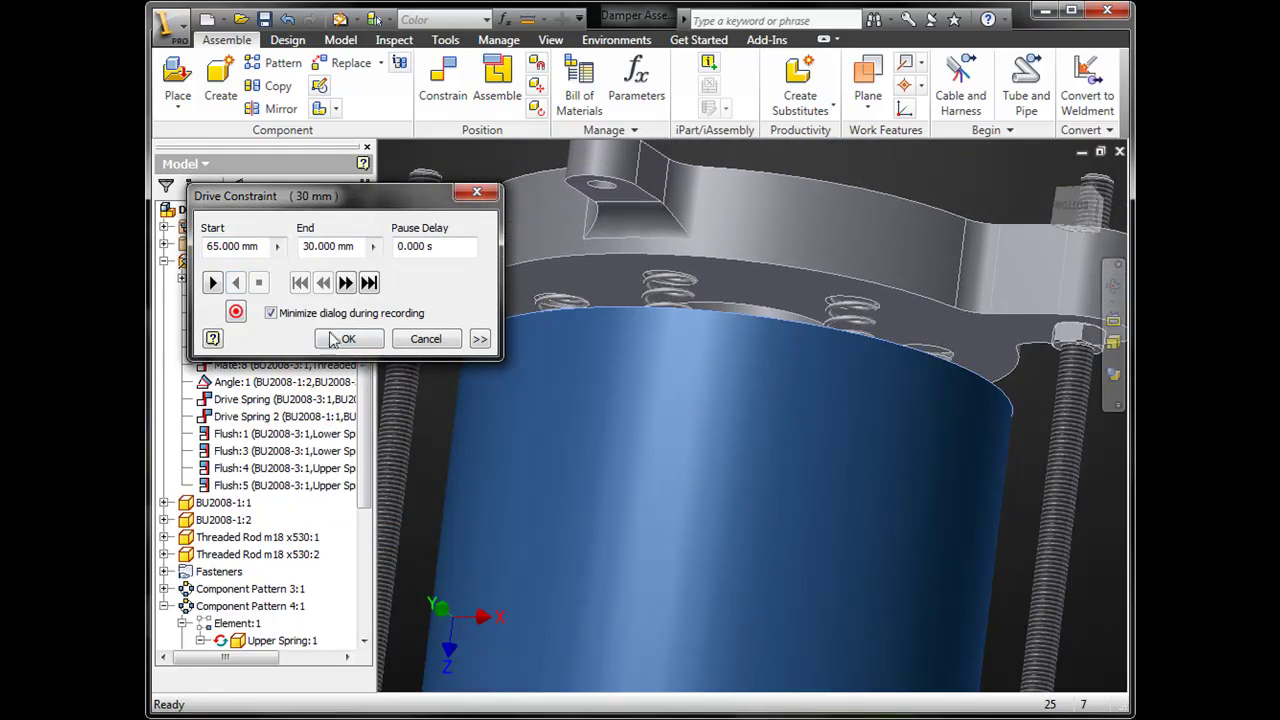
{"action": "left_click", "coordinate": [212, 283]}
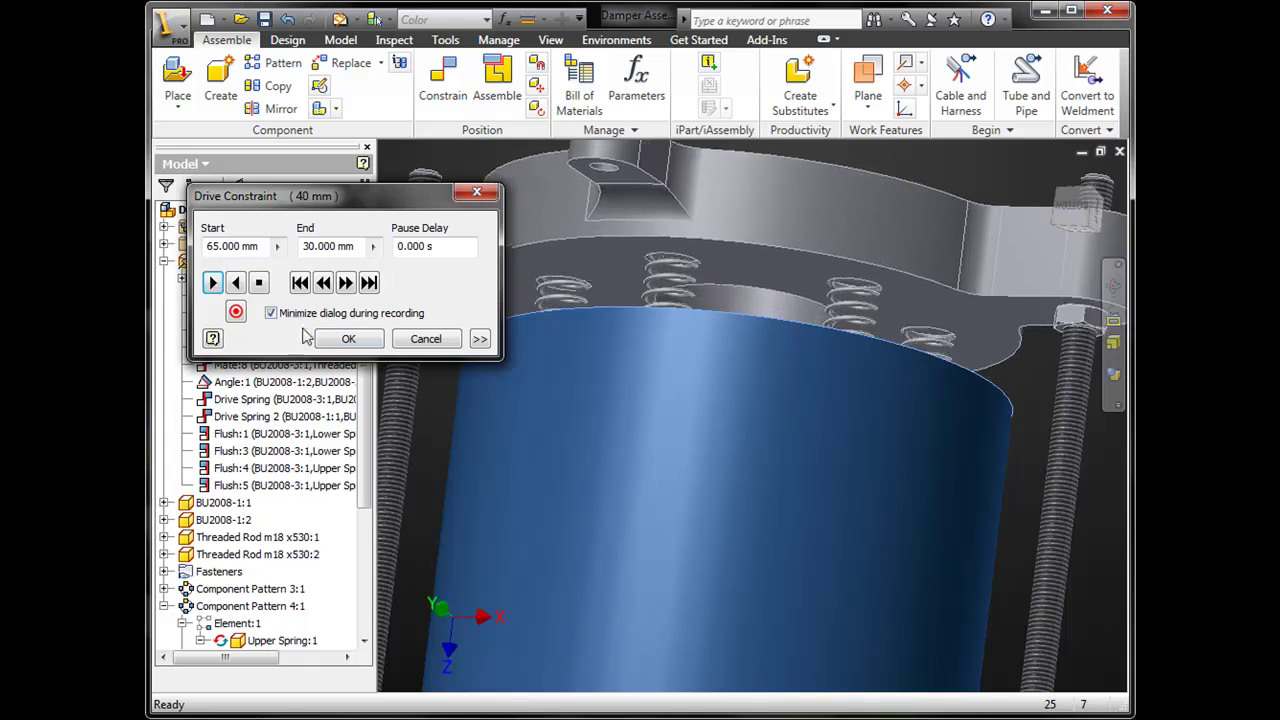
Turn on Drive Adaptivity for the constraint drive, play the motion again to see the springs adapt, and close the dialog.
{"action": "left_click", "coordinate": [478, 338]}
{"action": "left_click", "coordinate": [208, 374]}
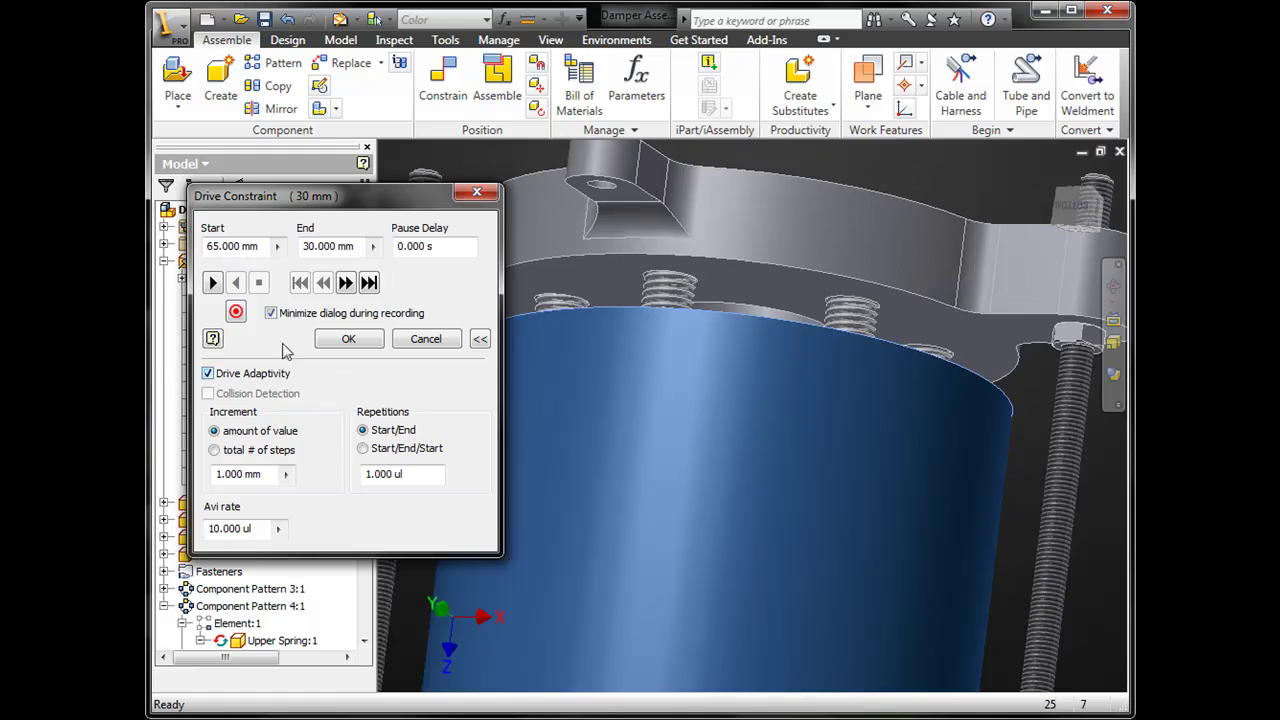
{"action": "left_click", "coordinate": [213, 284]}
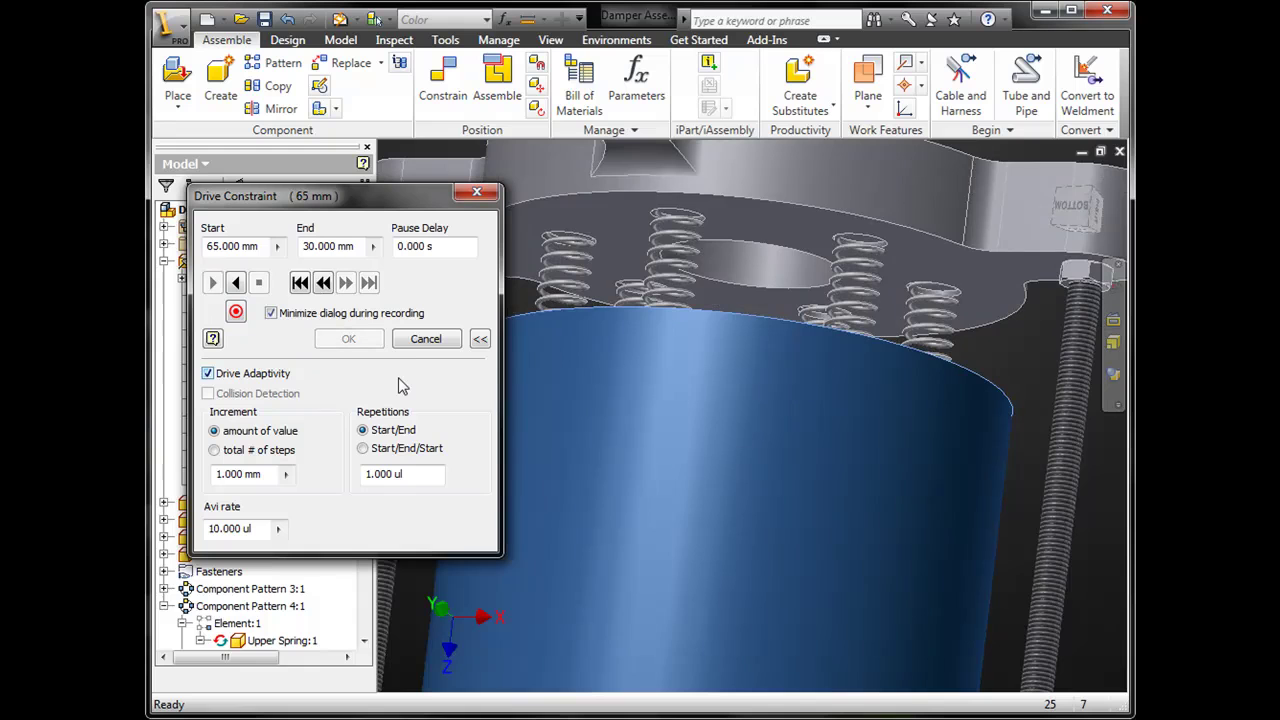
{"action": "left_click", "coordinate": [413, 350]}
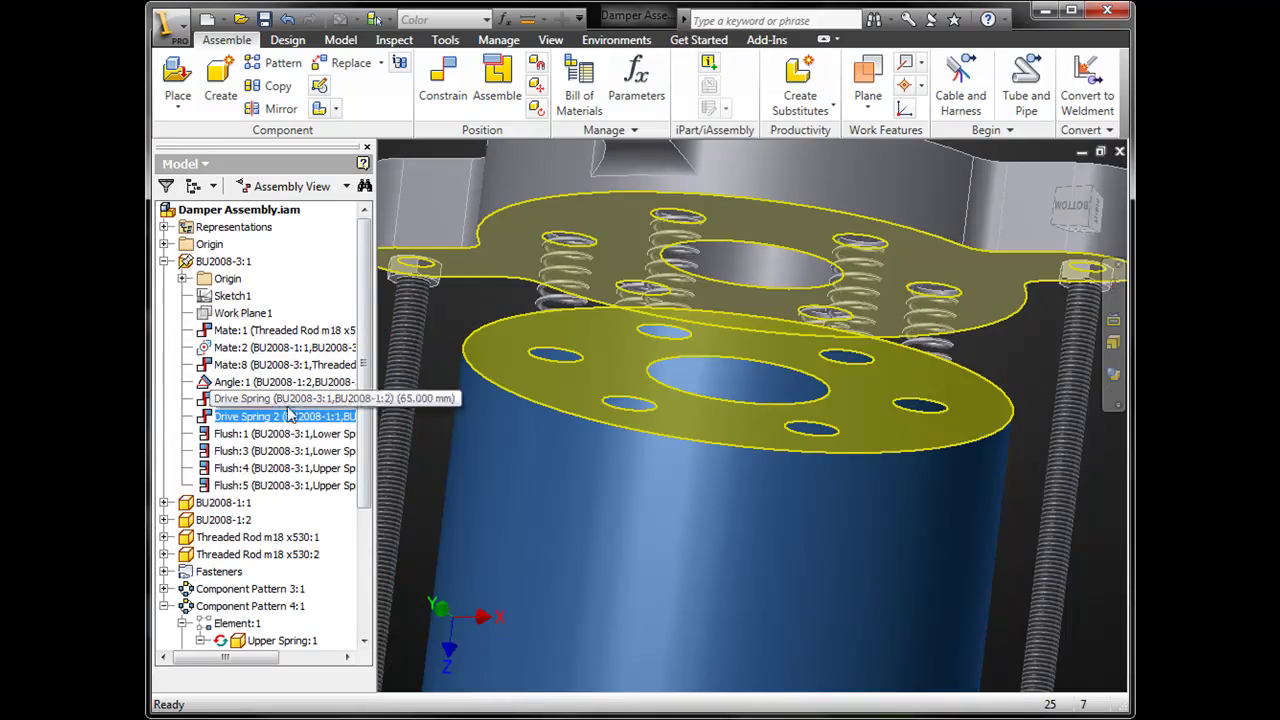
Set the offset of the Drive Spring 2 constraint to 40 mm.
{"action": "right_click", "coordinate": [289, 415]}
{"action": "left_click", "coordinate": [352, 514]}
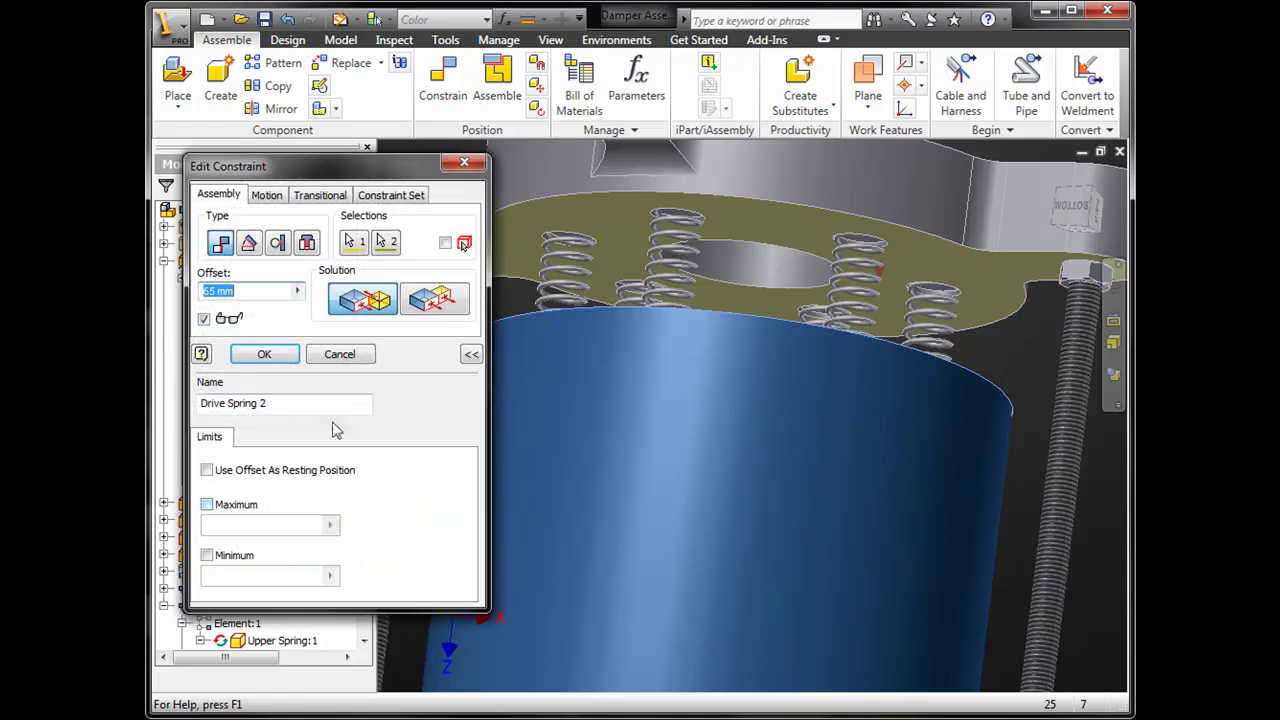
{"action": "type", "text": "40"}
{"action": "key", "text": "Return"}
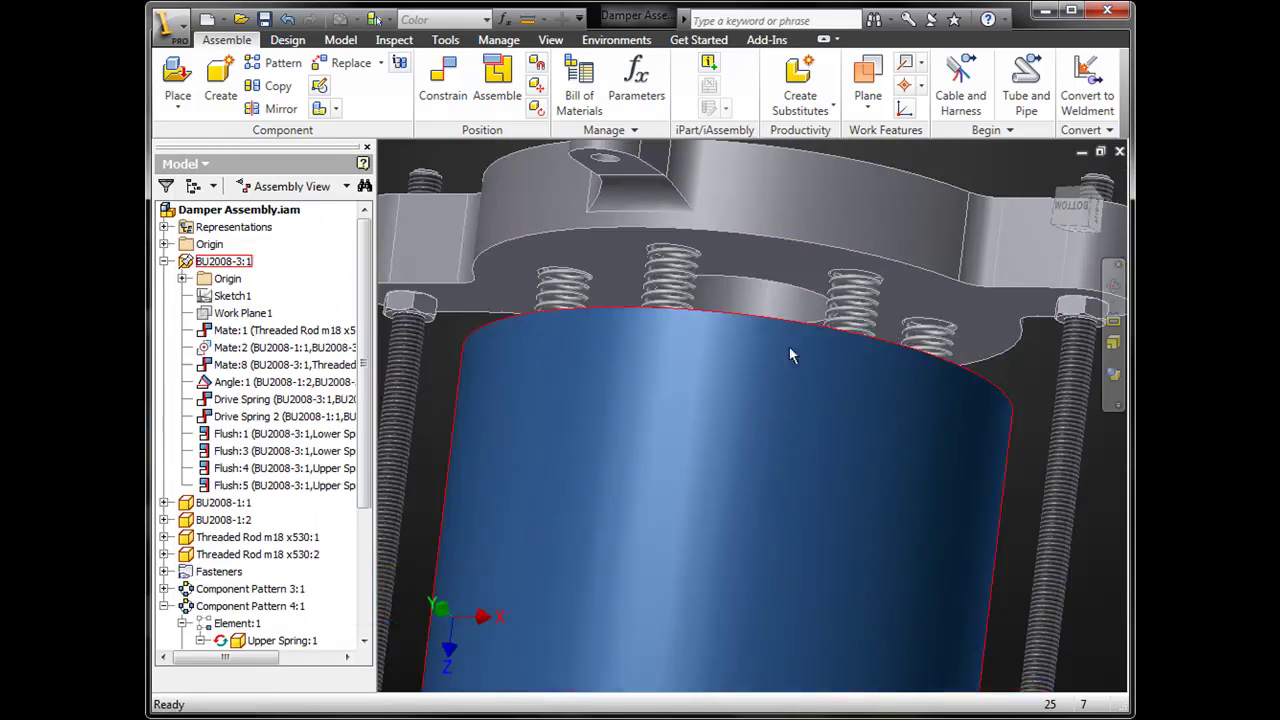
Examine the upper and lower springs in a straight-on view and compare the two spring patterns and their driving constraints.
{"action": "key", "text": "Home"}
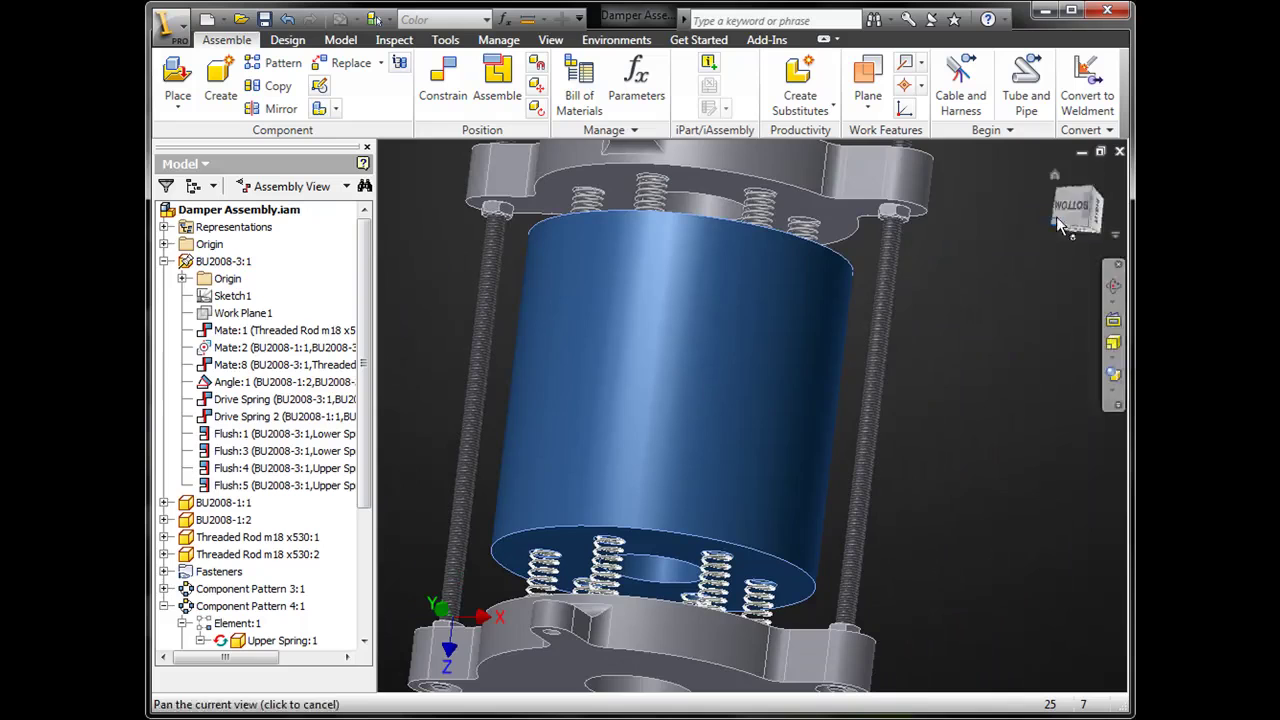
{"action": "left_click", "coordinate": [1070, 206]}
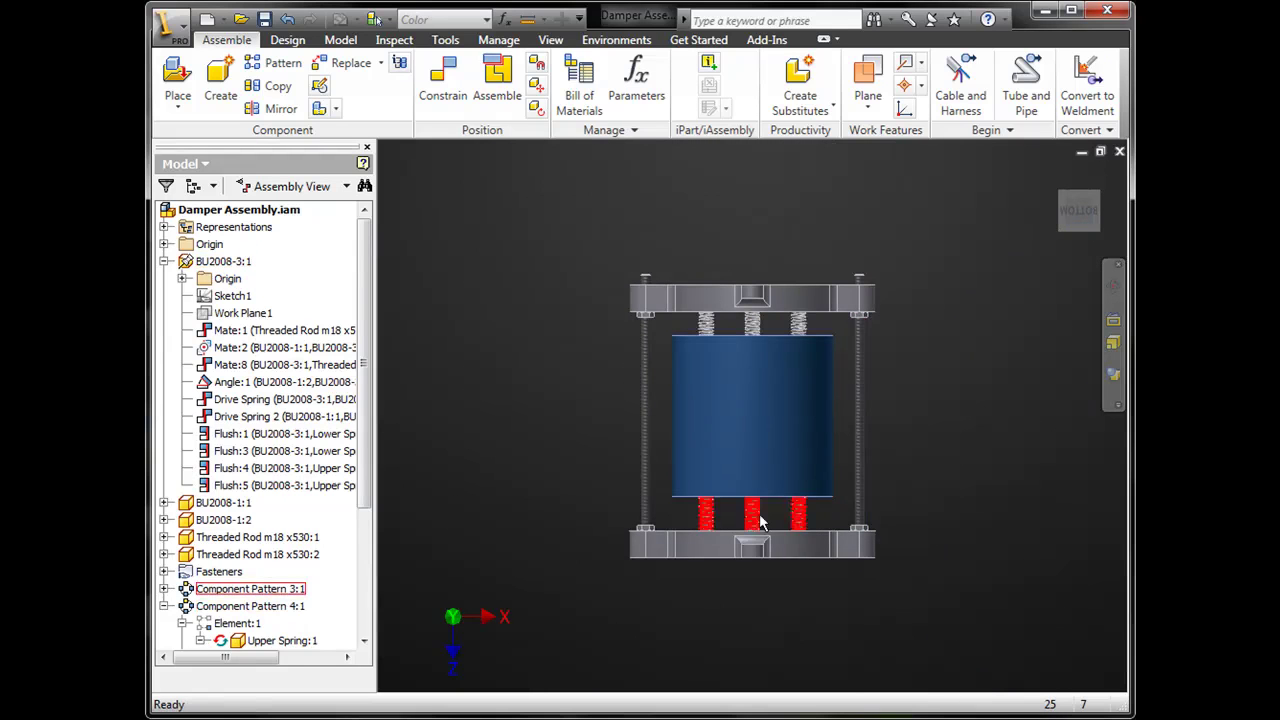
{"action": "scroll", "coordinate": [904, 399], "scroll_direction": "up", "scroll_amount": 3}
{"action": "middle_click_drag", "start_coordinate": [894, 363], "coordinate": [949, 349]}
{"action": "left_click", "coordinate": [286, 418]}
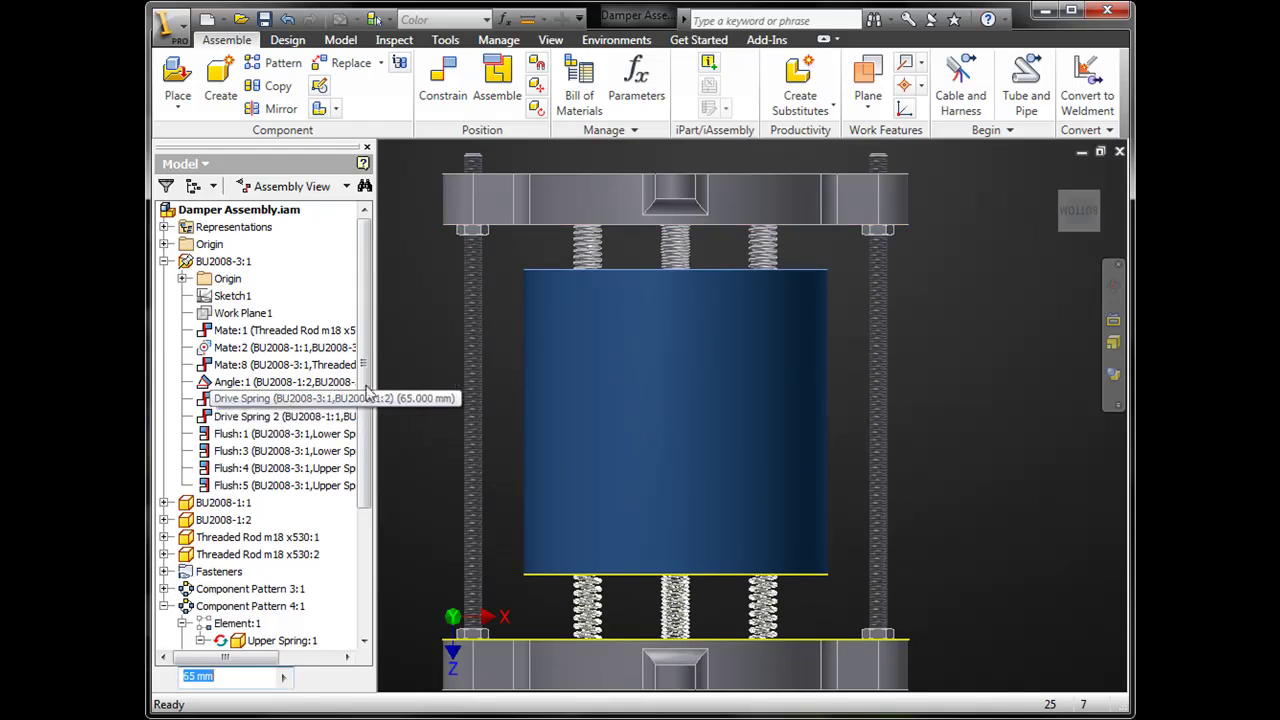
{"action": "left_click", "coordinate": [416, 314]}
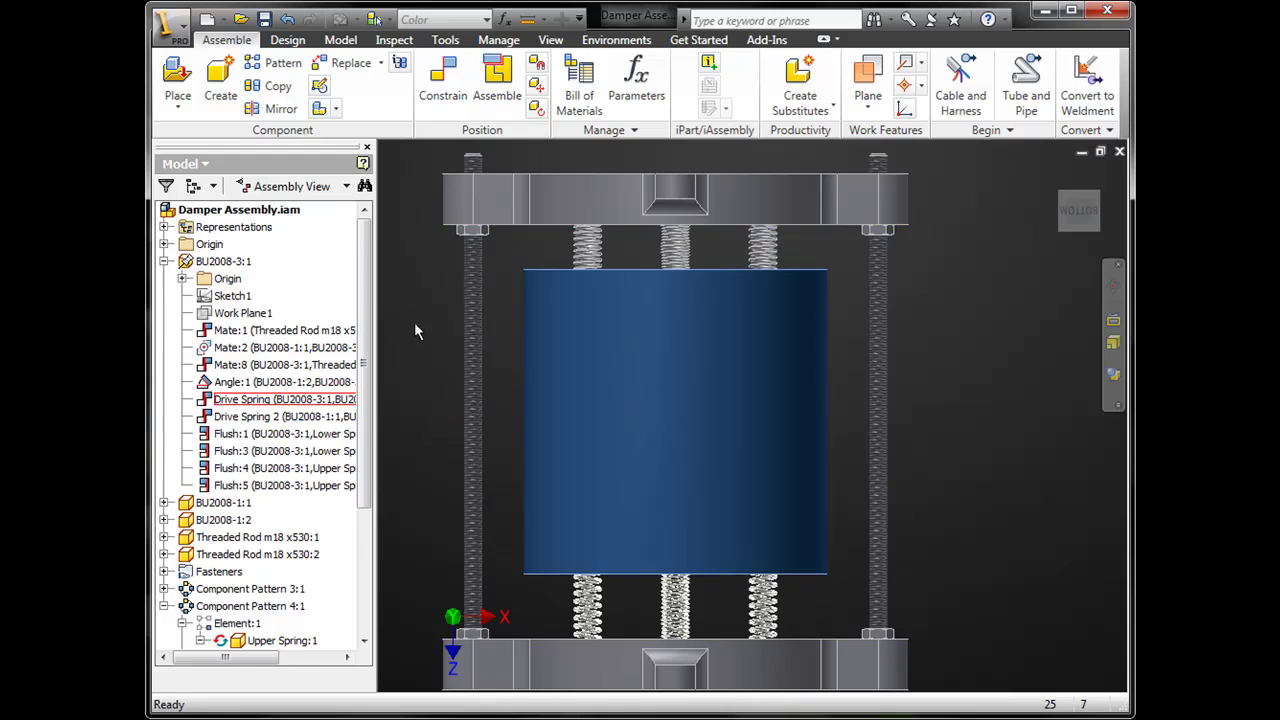
{"action": "left_click", "coordinate": [588, 600]}
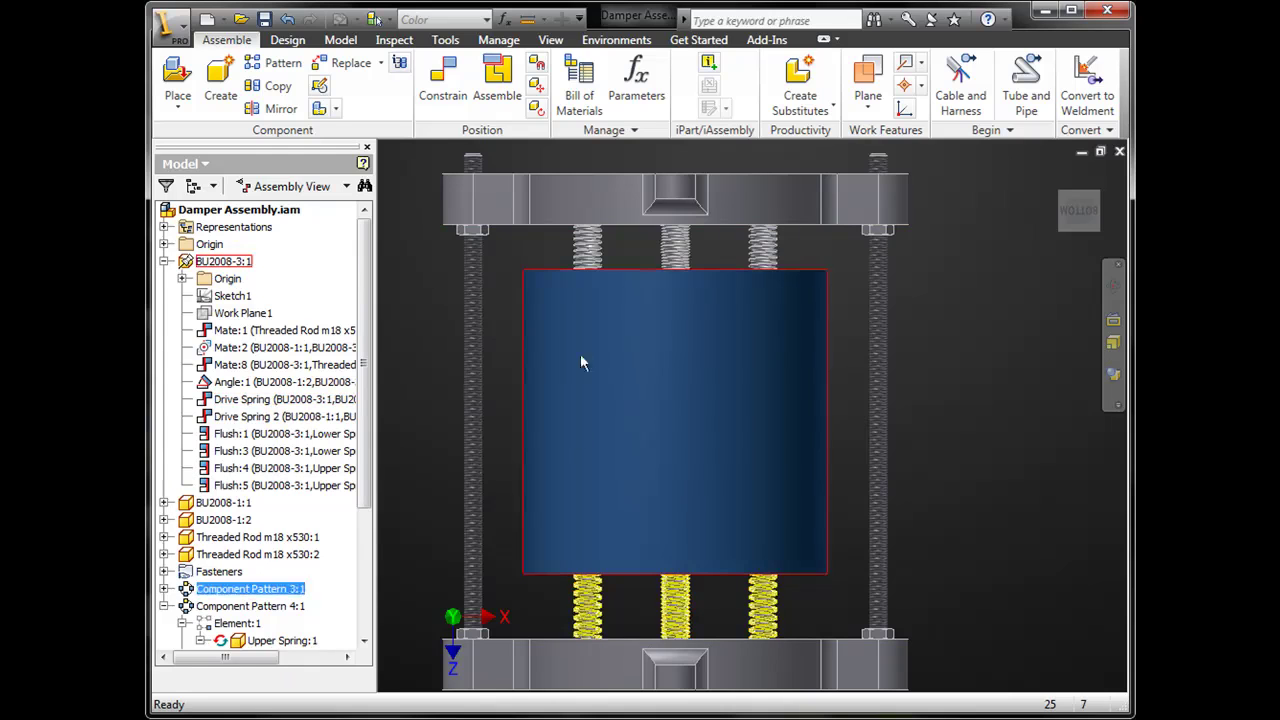
{"action": "left_click", "coordinate": [588, 252]}
{"action": "left_click", "coordinate": [543, 260]}
Check the spring entries in the bill of materials, and save the assembly together with its Lower Spring and Upper Spring parts.
{"action": "left_click", "coordinate": [579, 85]}
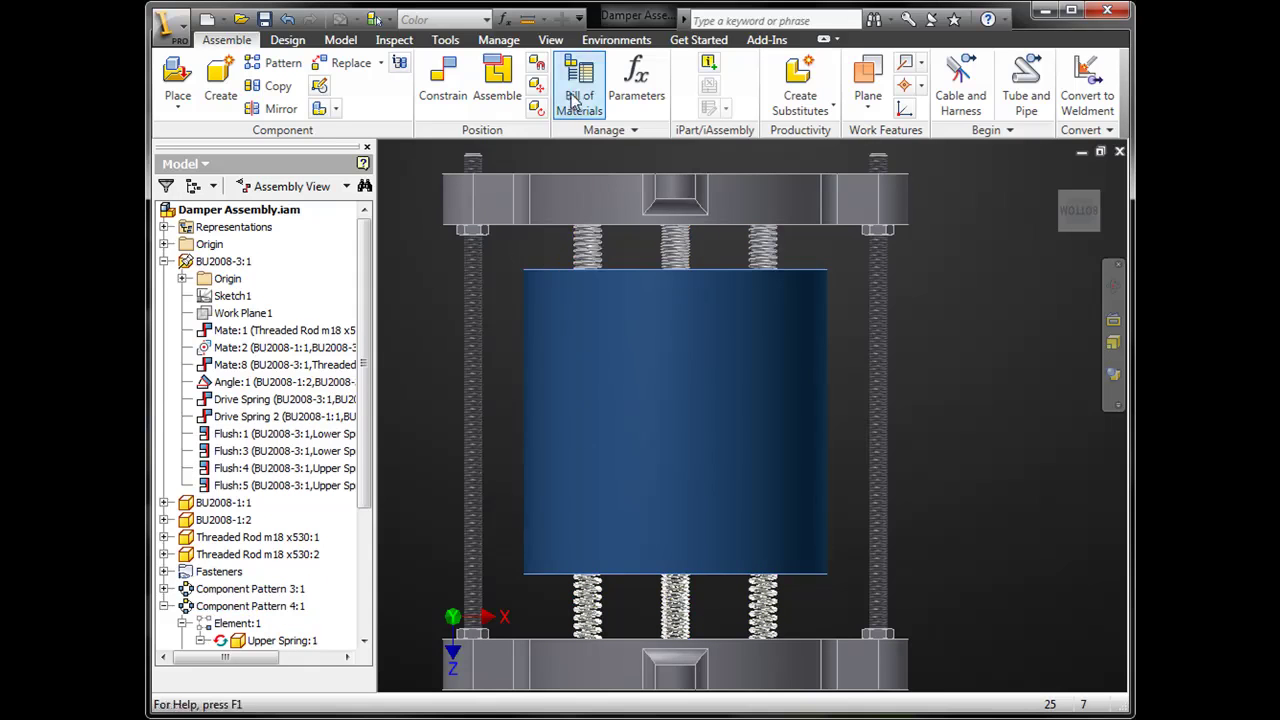
{"action": "left_click_drag", "start_coordinate": [478, 229], "coordinate": [628, 148]}
{"action": "left_click_drag", "start_coordinate": [1036, 308], "coordinate": [1036, 372]}
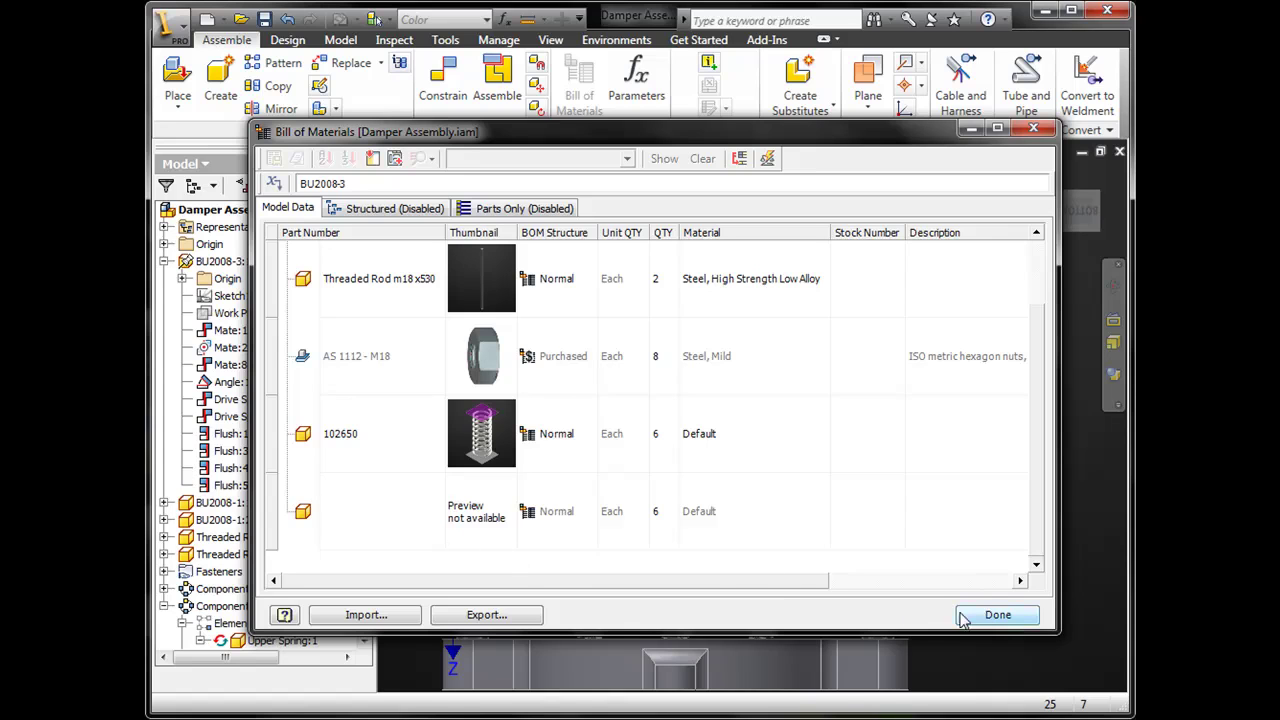
{"action": "left_click", "coordinate": [997, 615]}
{"action": "left_click", "coordinate": [264, 19]}
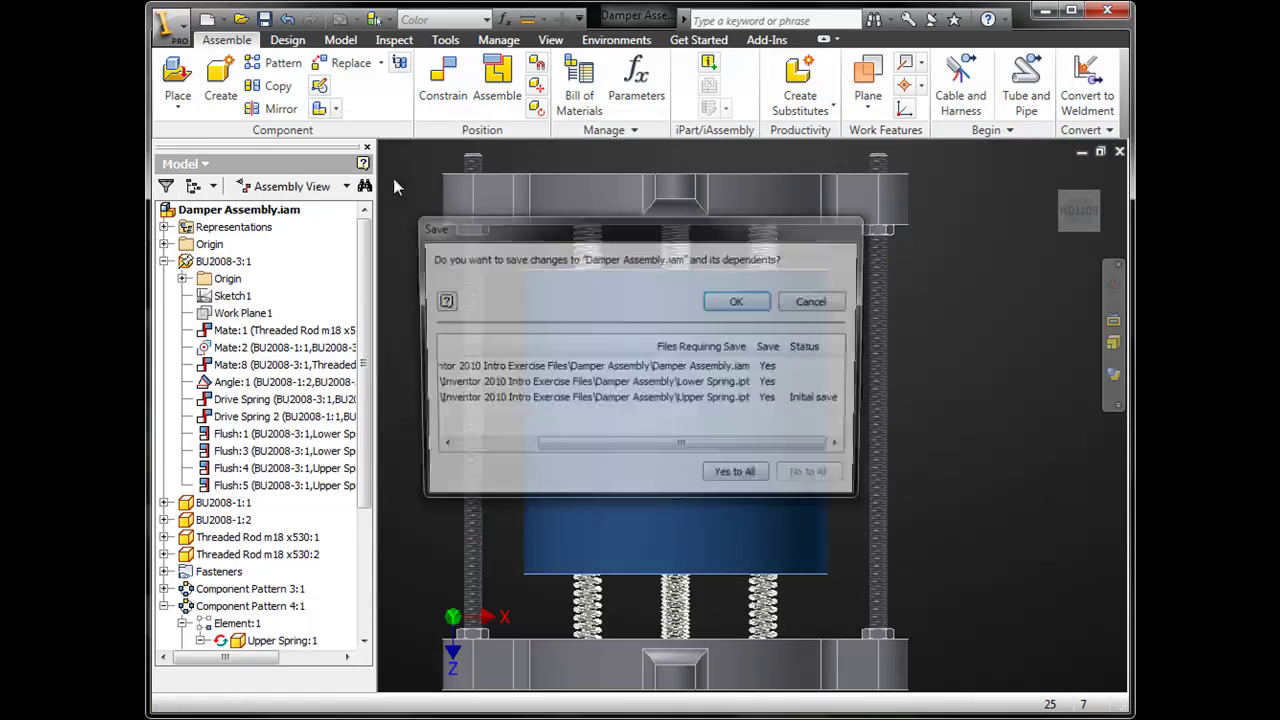
{"action": "left_click", "coordinate": [735, 302]}
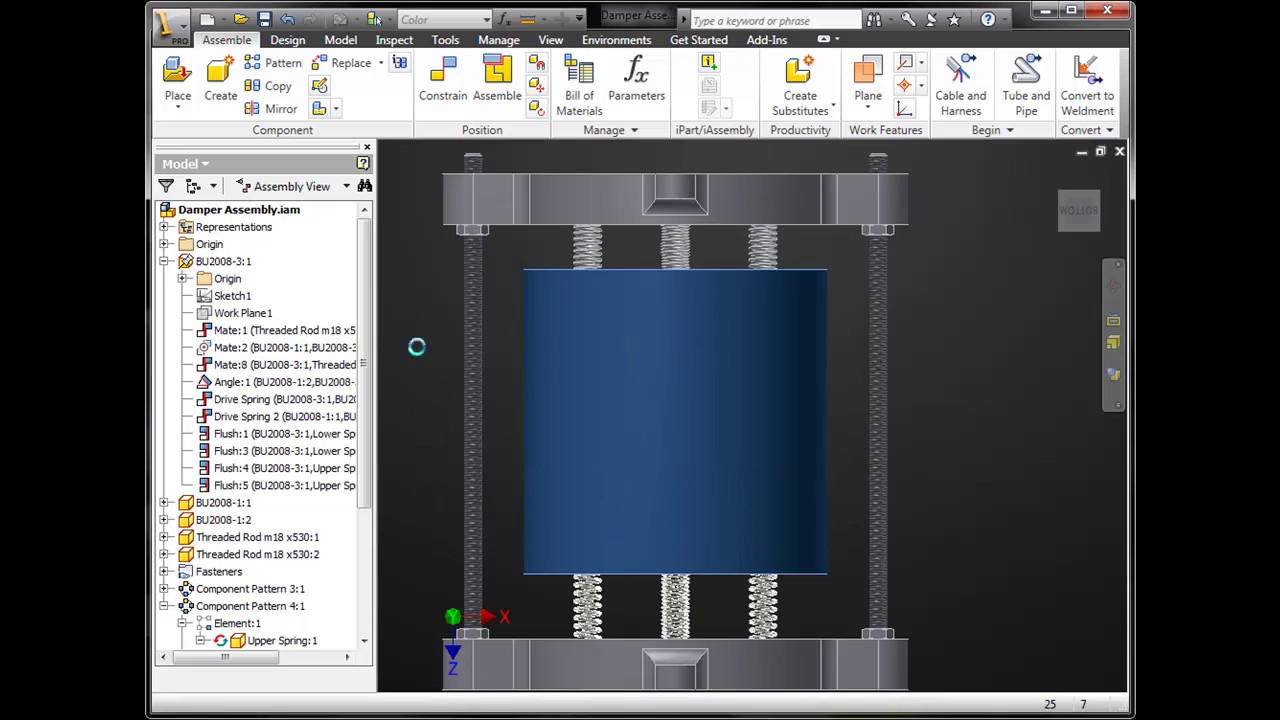
Change the part number of the Upper Spring to 102650 in the bill of materials.
{"action": "left_click", "coordinate": [579, 105]}
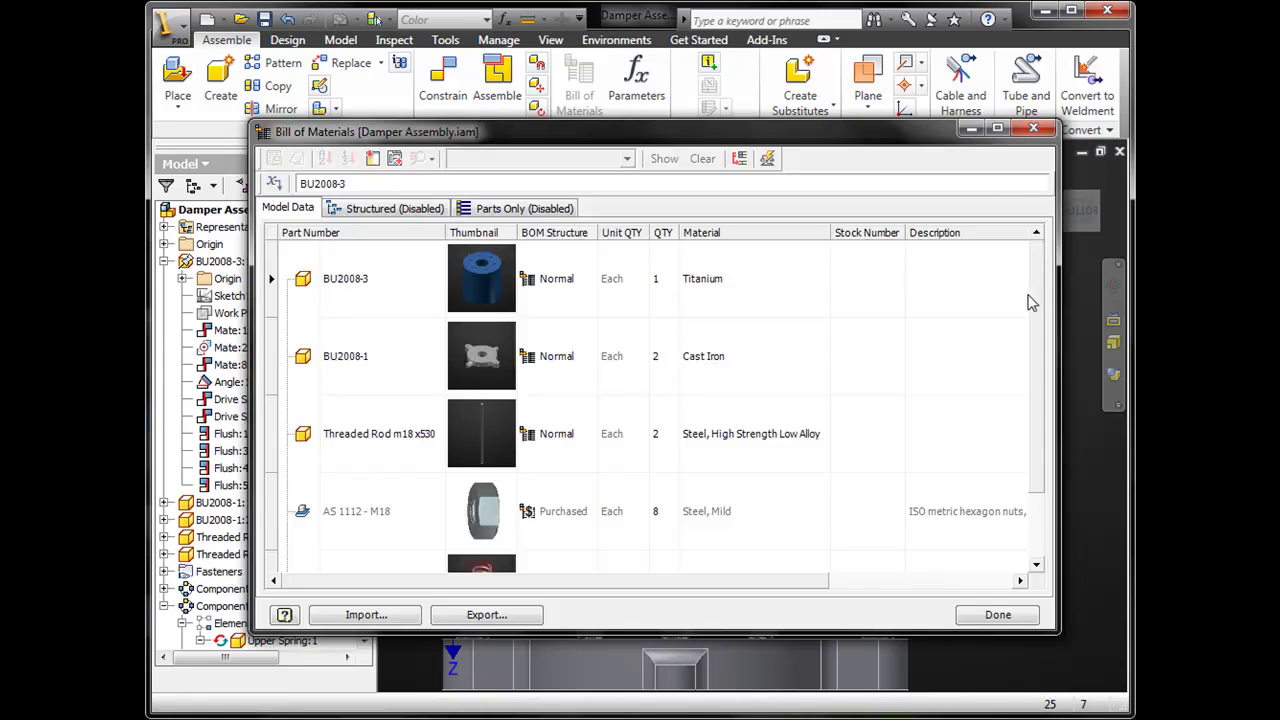
{"action": "left_click_drag", "start_coordinate": [1036, 328], "coordinate": [1042, 429]}
{"action": "left_click", "coordinate": [358, 512]}
{"action": "left_click", "coordinate": [366, 531]}
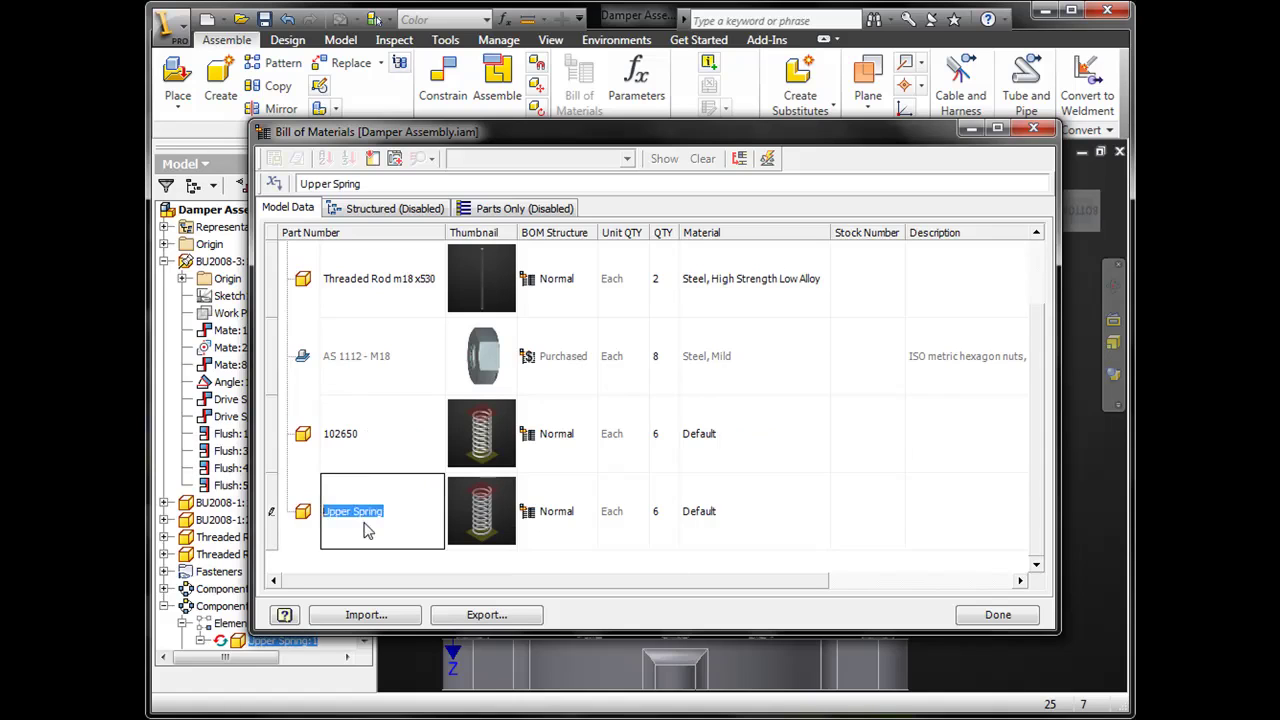
{"action": "type", "text": "102650"}
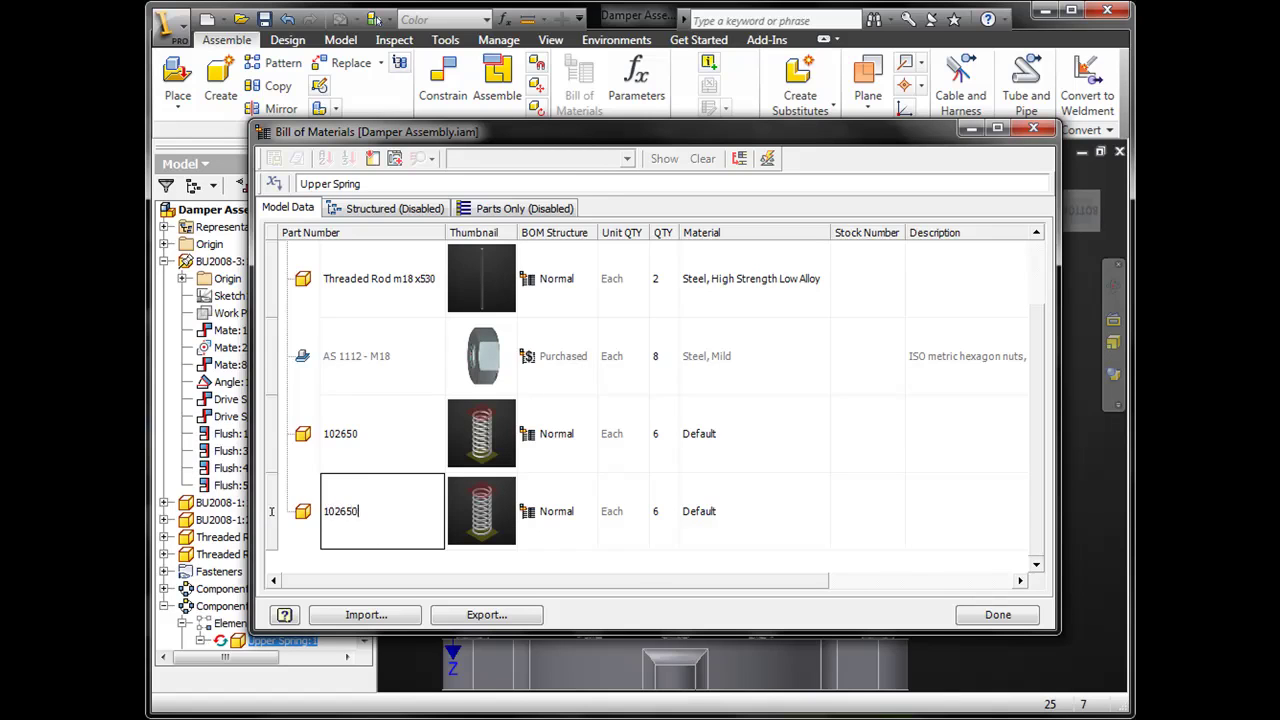
{"action": "key", "text": "Return"}
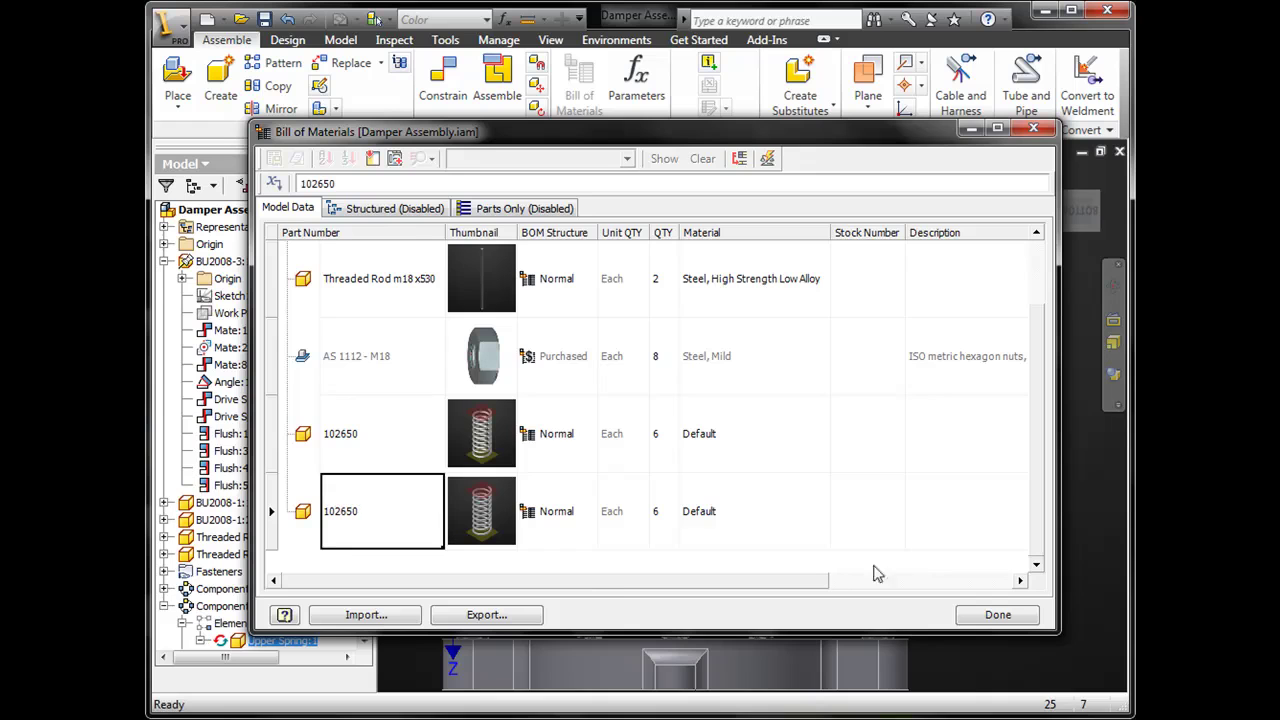
Enable the Structured BOM view and compare the quantity of part 102650 there with the Model Data entries.
{"action": "left_click", "coordinate": [385, 210]}
{"action": "right_click", "coordinate": [388, 218]}
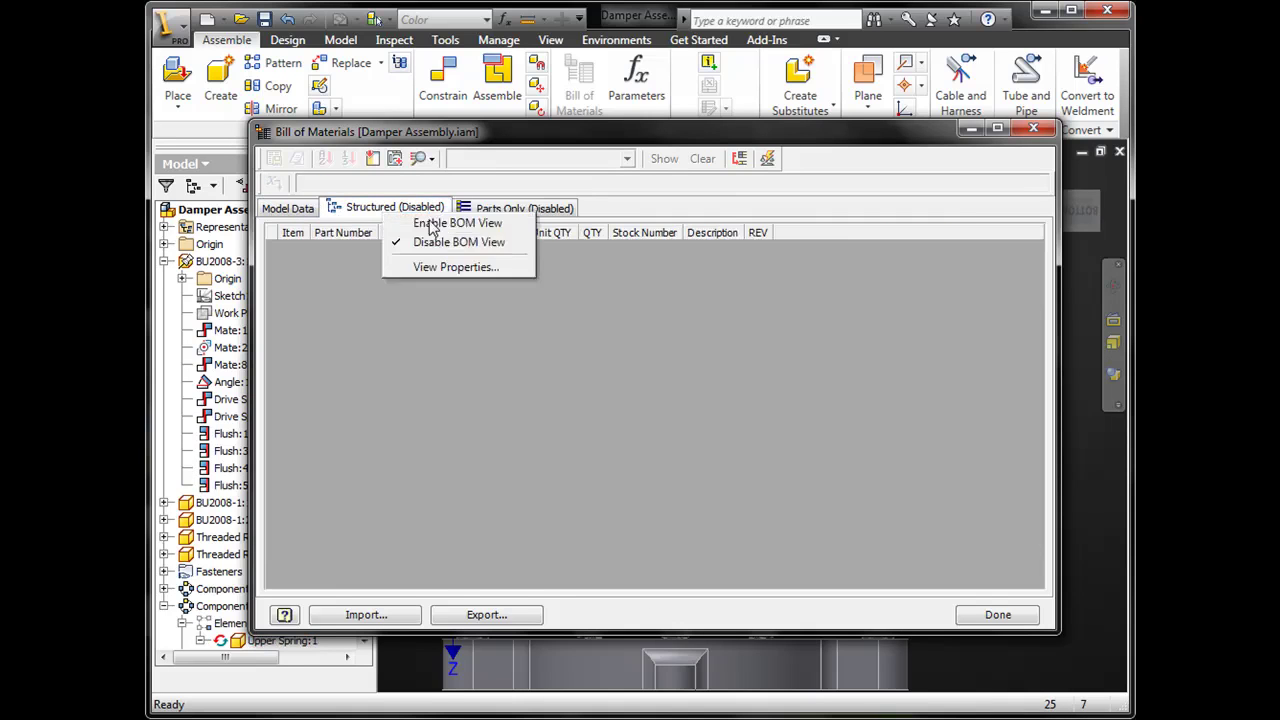
{"action": "left_click", "coordinate": [432, 222]}
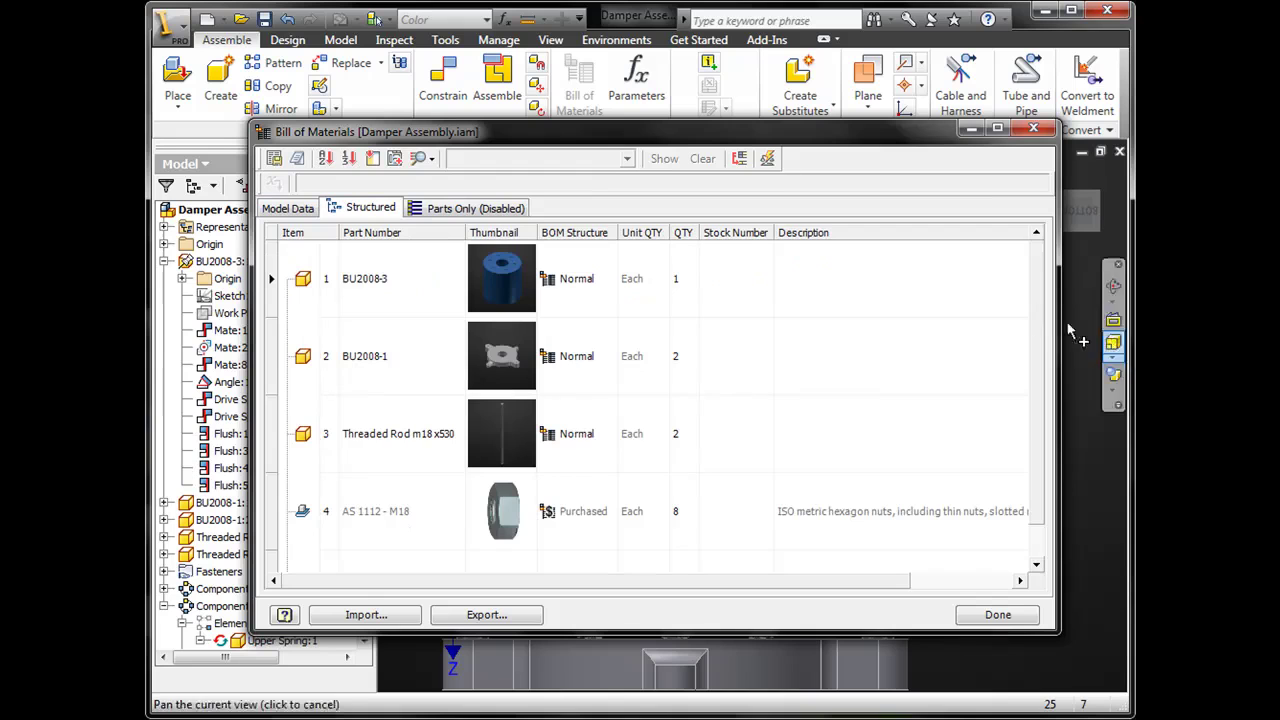
{"action": "left_click_drag", "start_coordinate": [1031, 323], "coordinate": [1036, 353]}
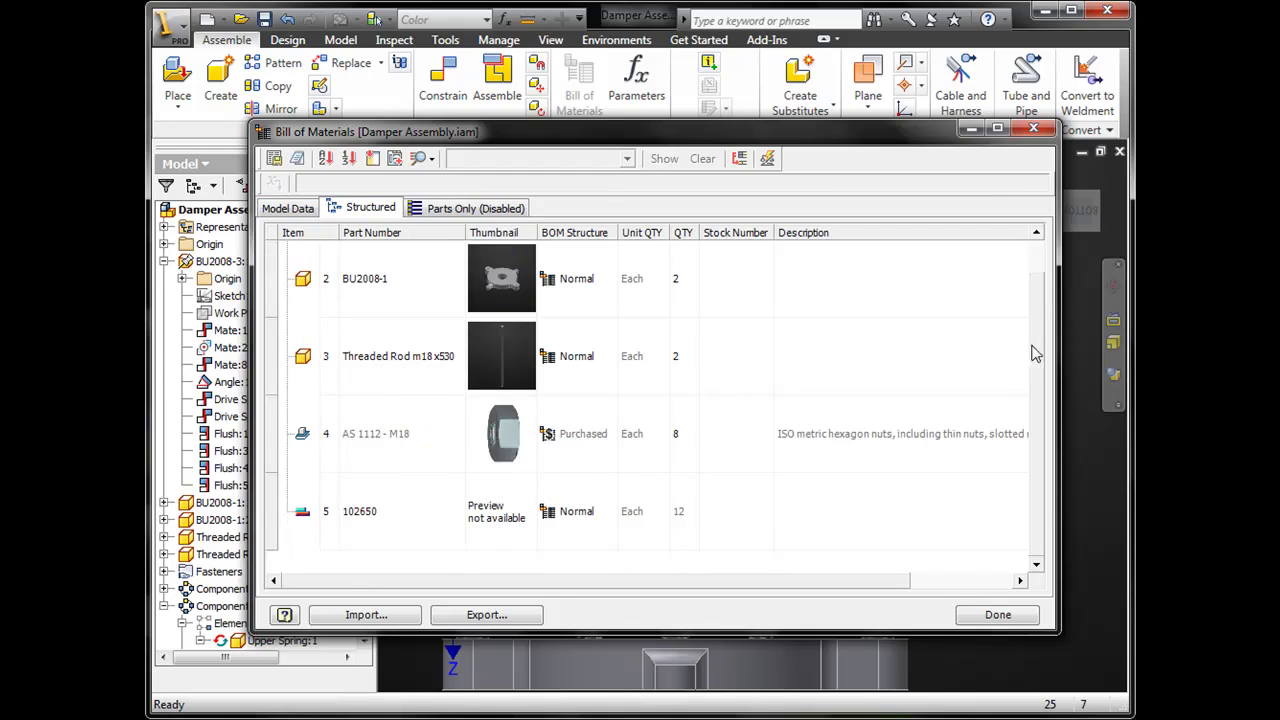
{"action": "left_click", "coordinate": [677, 535]}
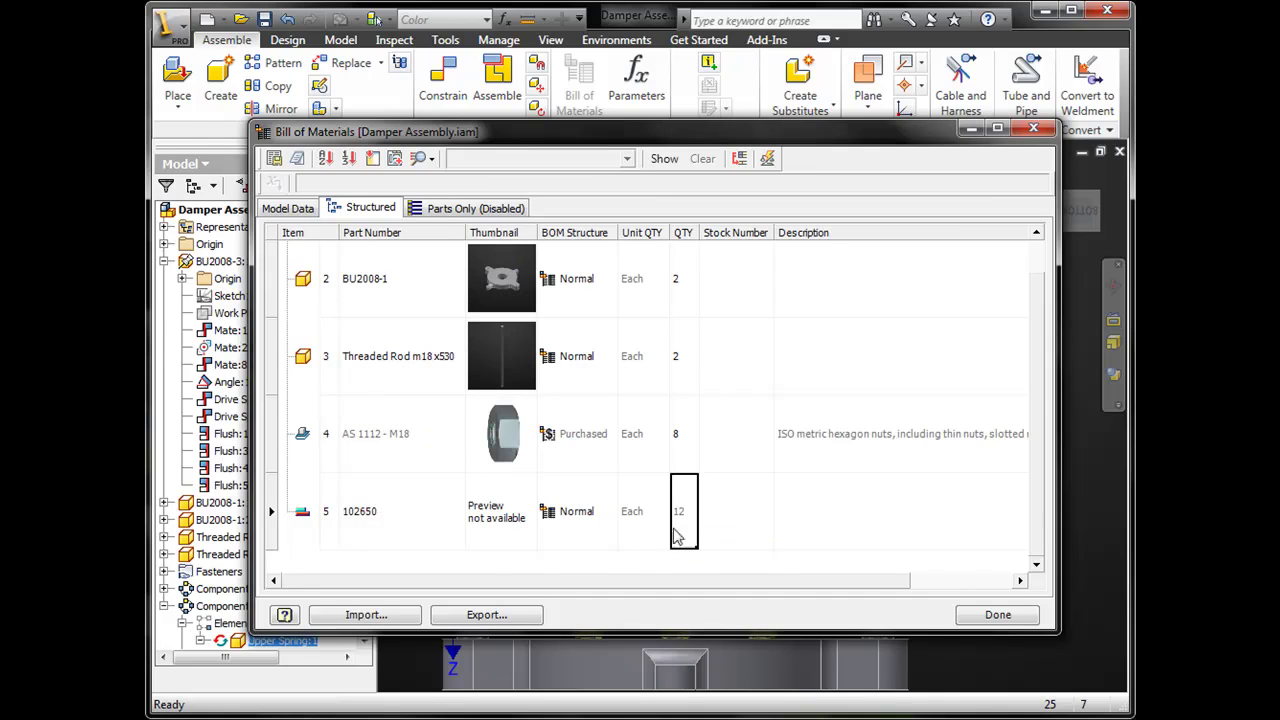
{"action": "left_click", "coordinate": [296, 208]}
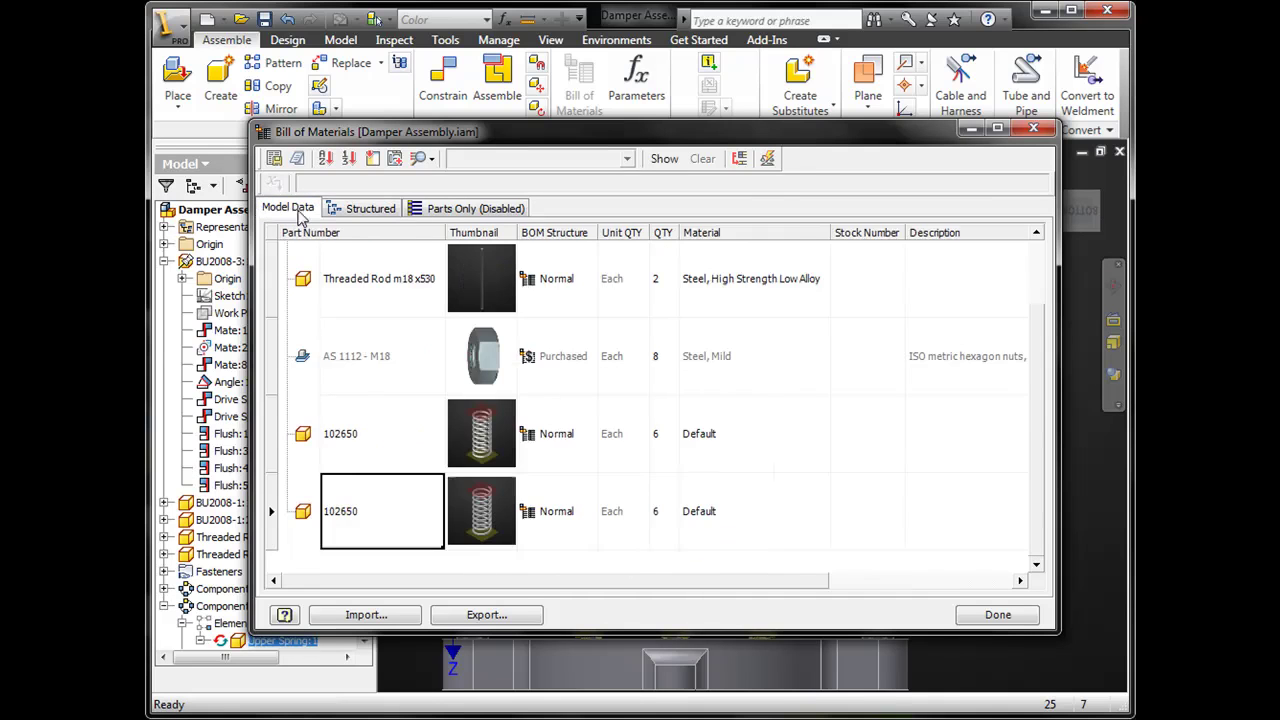
{"action": "left_click", "coordinate": [376, 212]}
{"action": "mouse_move", "coordinate": [688, 533]}
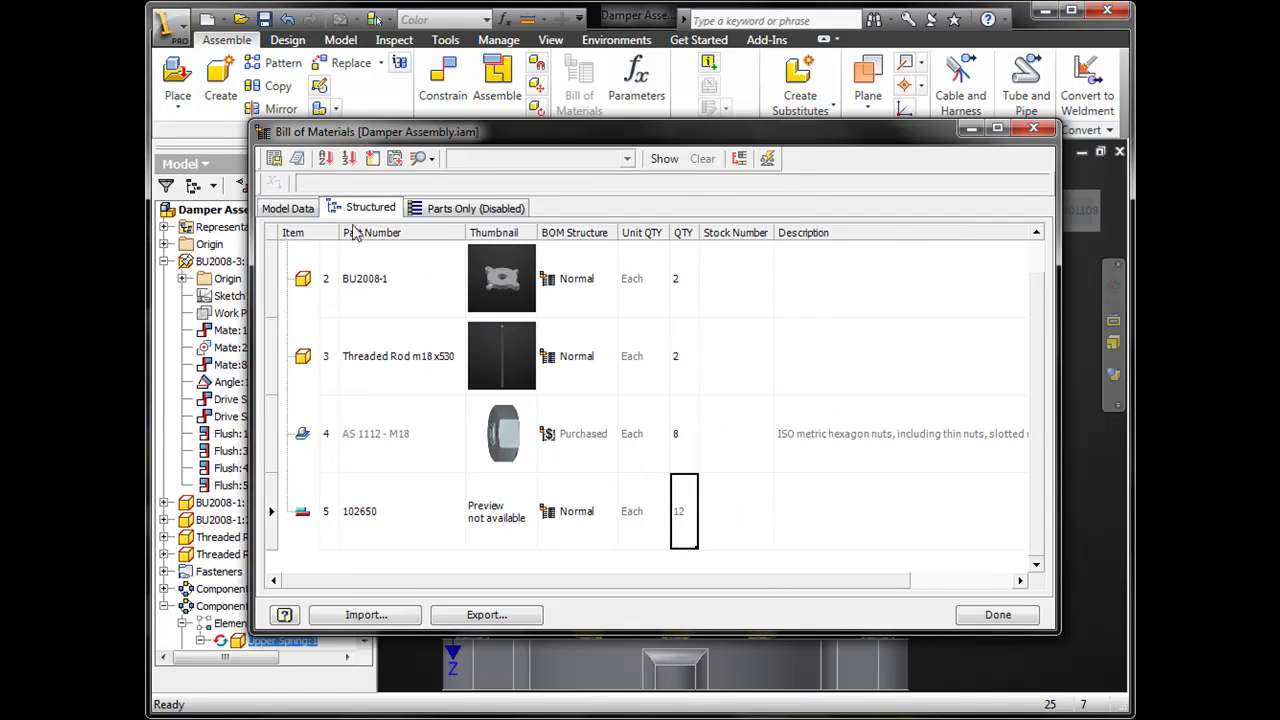
Set the Upper Spring's material to Steel, Mild in the bill of materials, and save the assembly and its dependents.
{"action": "left_click", "coordinate": [292, 210]}
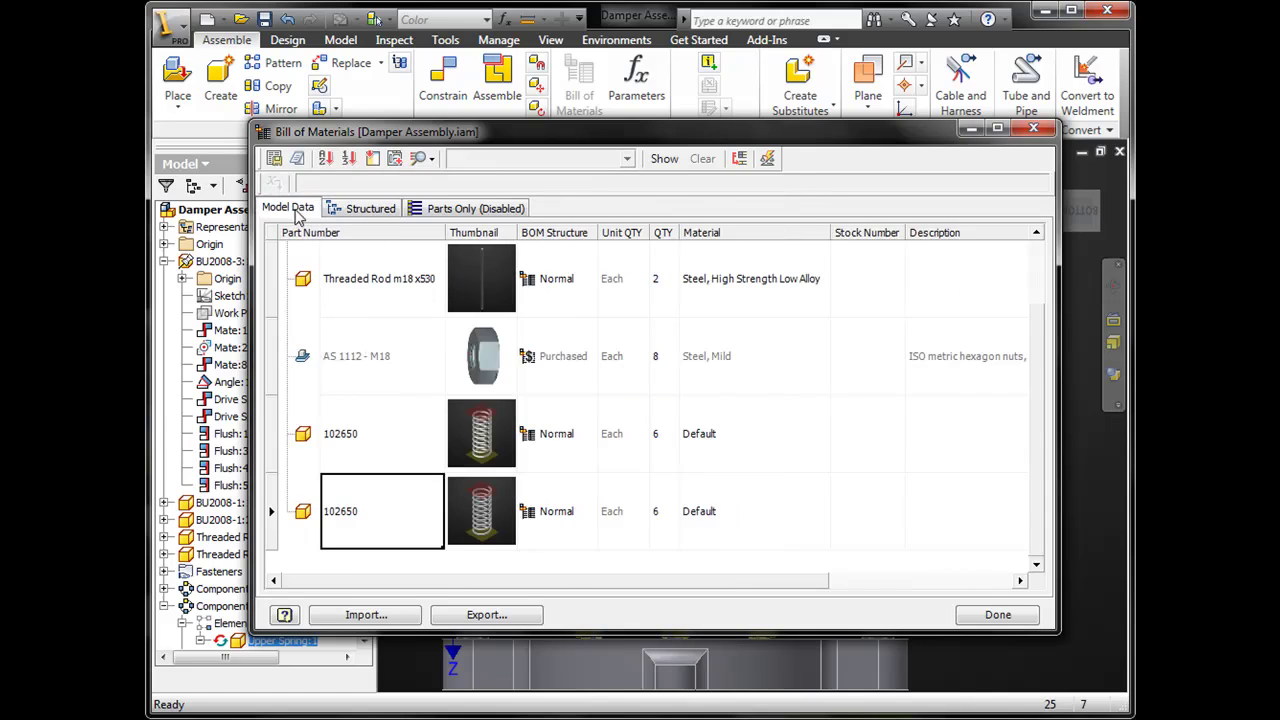
{"action": "left_click", "coordinate": [755, 527]}
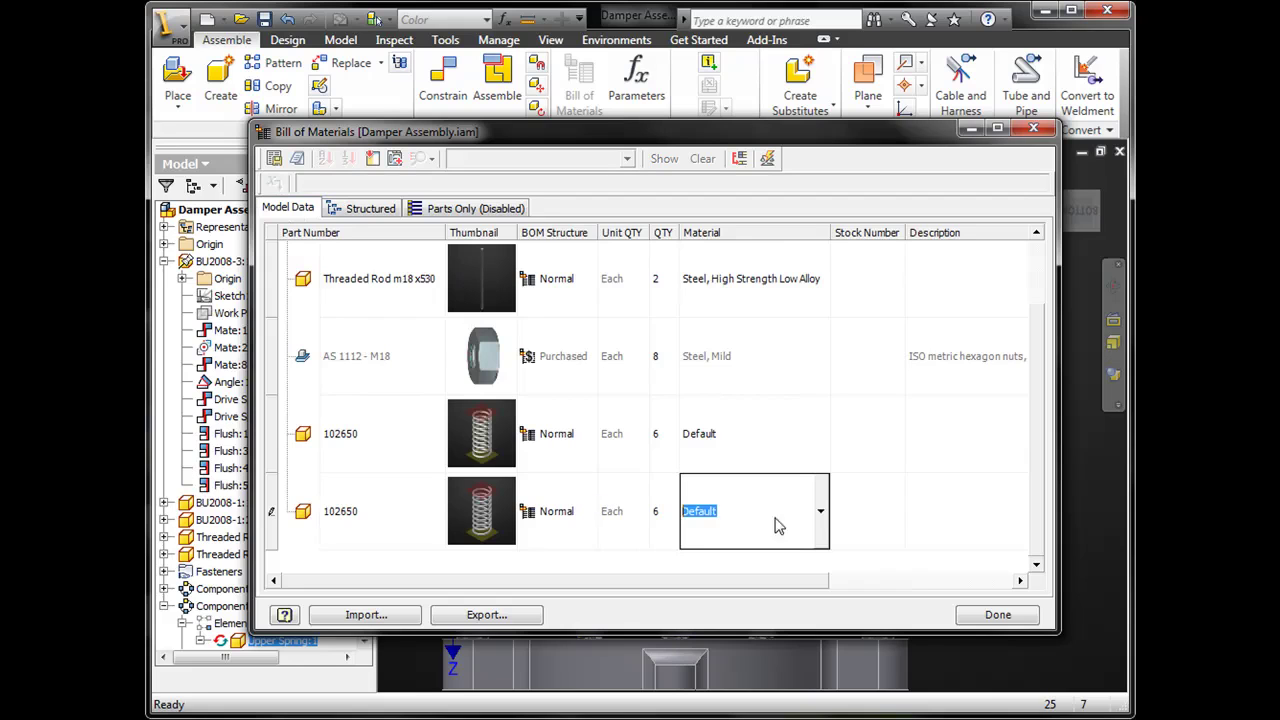
{"action": "left_click", "coordinate": [821, 514]}
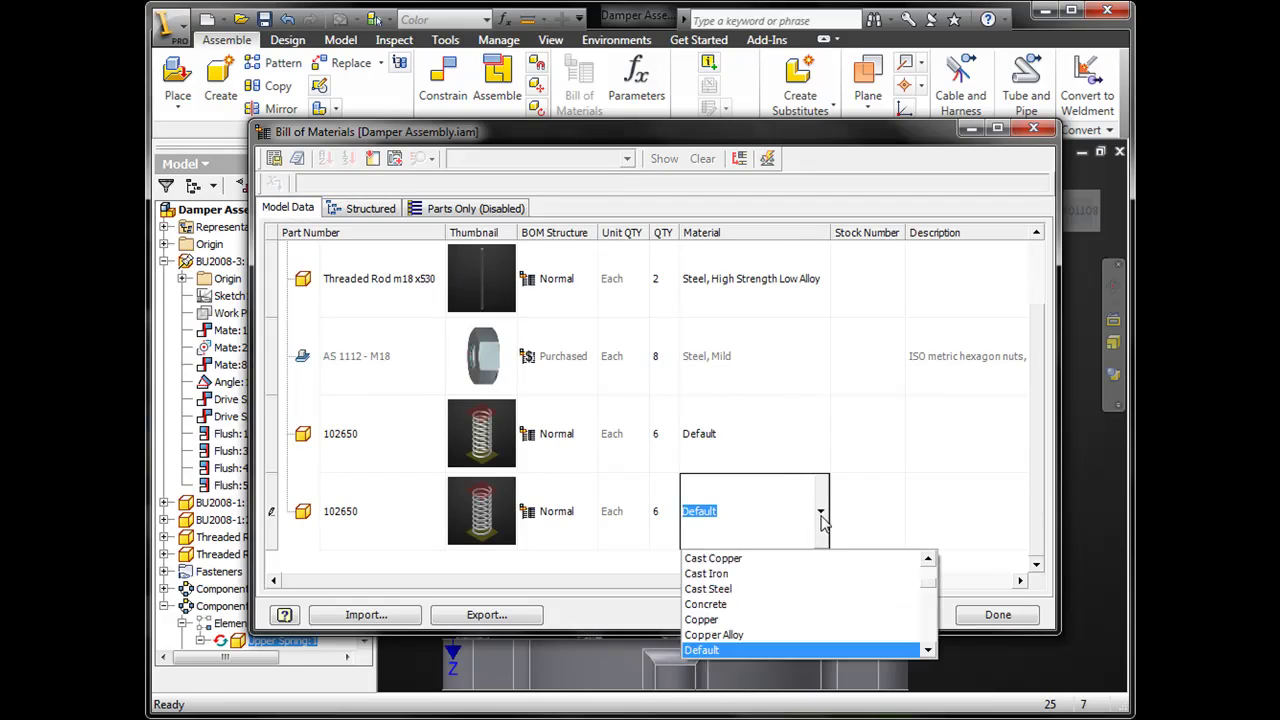
{"action": "scroll", "coordinate": [927, 592], "scroll_direction": "down", "scroll_amount": 12}
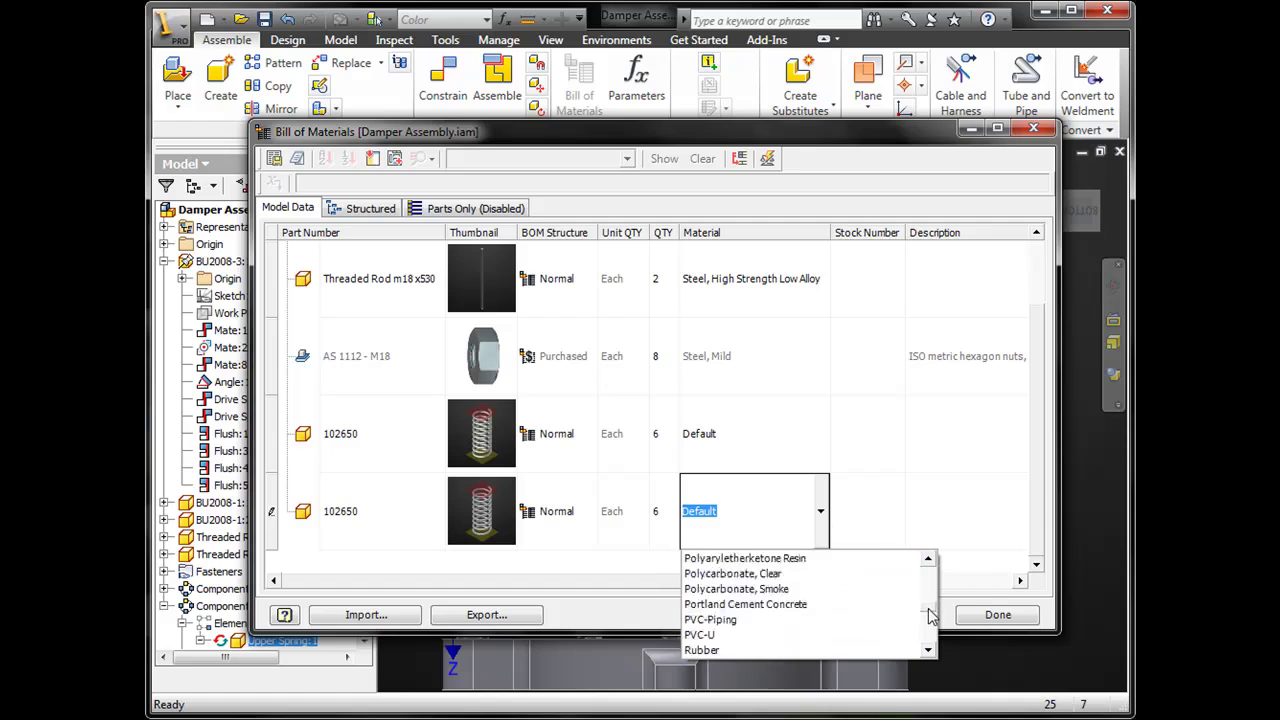
{"action": "left_click", "coordinate": [740, 650]}
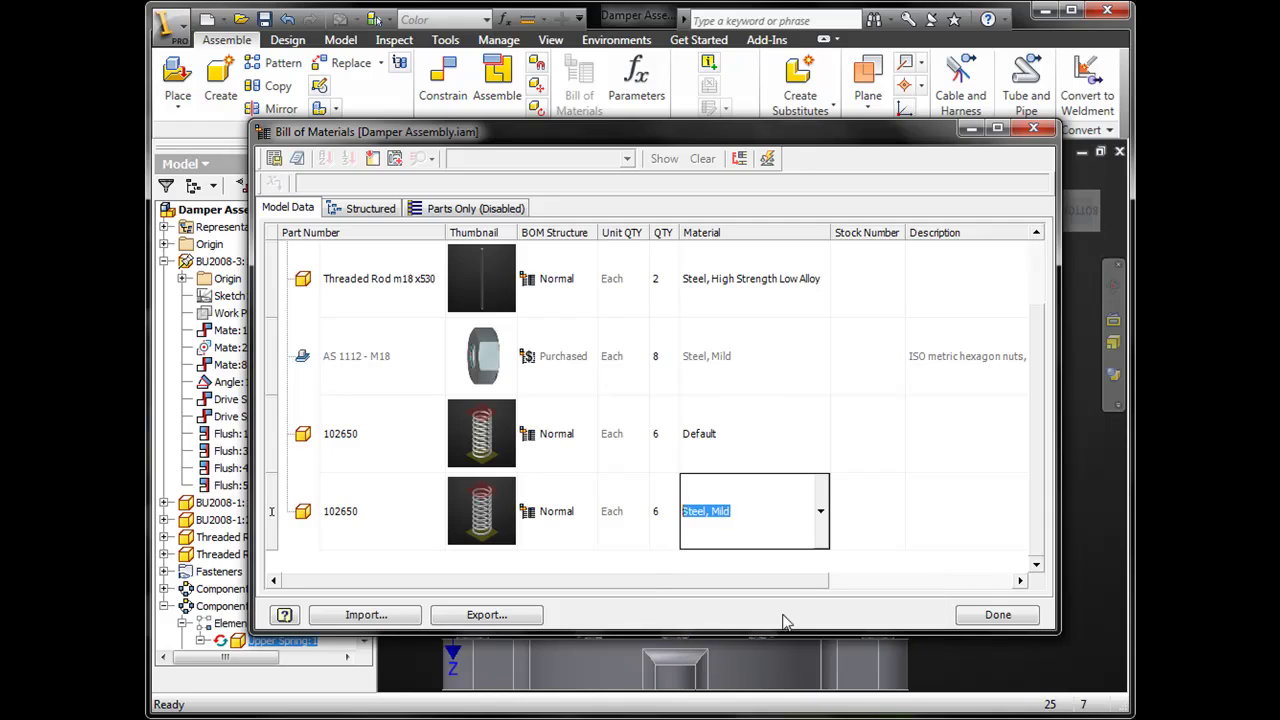
{"action": "left_click", "coordinate": [983, 614]}
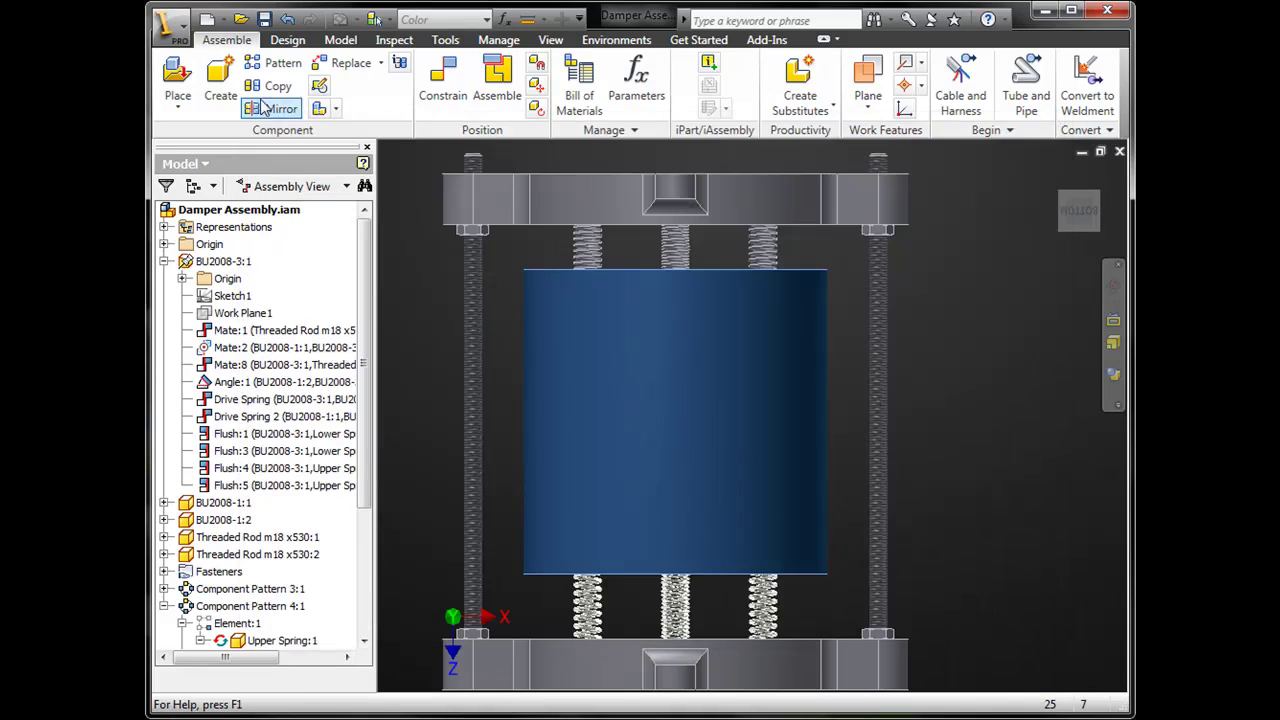
{"action": "left_click", "coordinate": [264, 19]}
{"action": "left_click", "coordinate": [737, 305]}
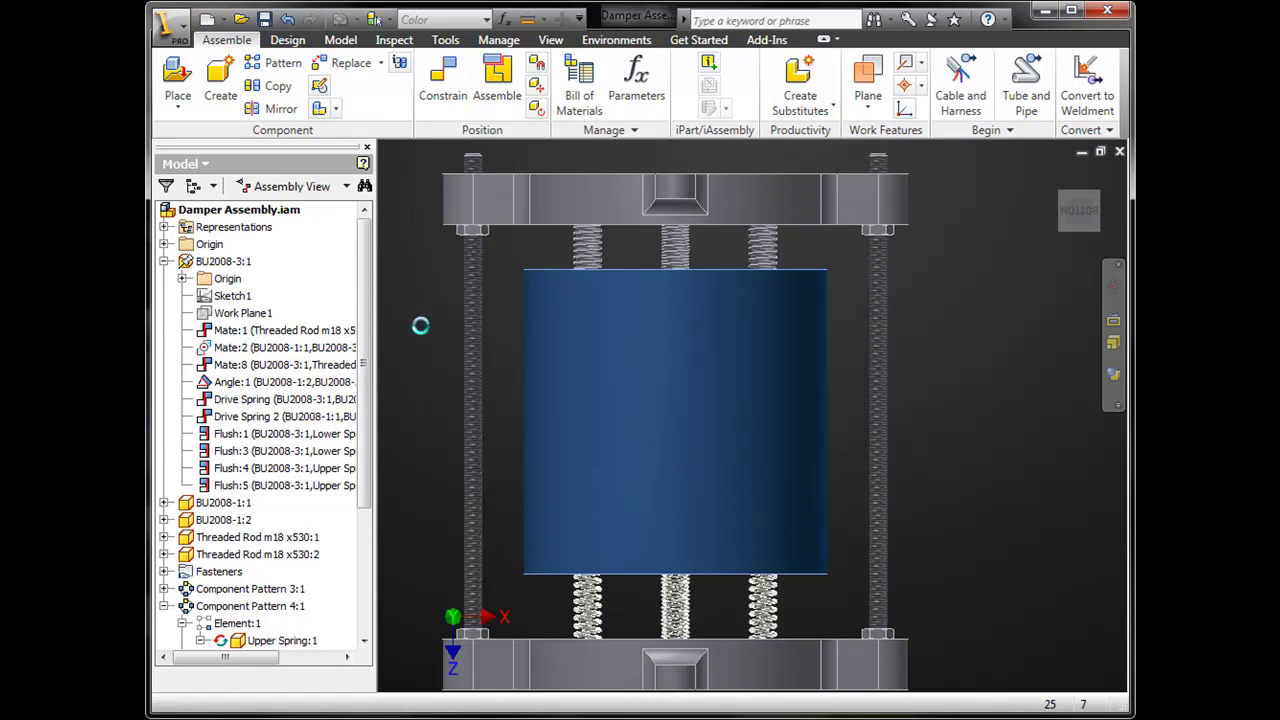